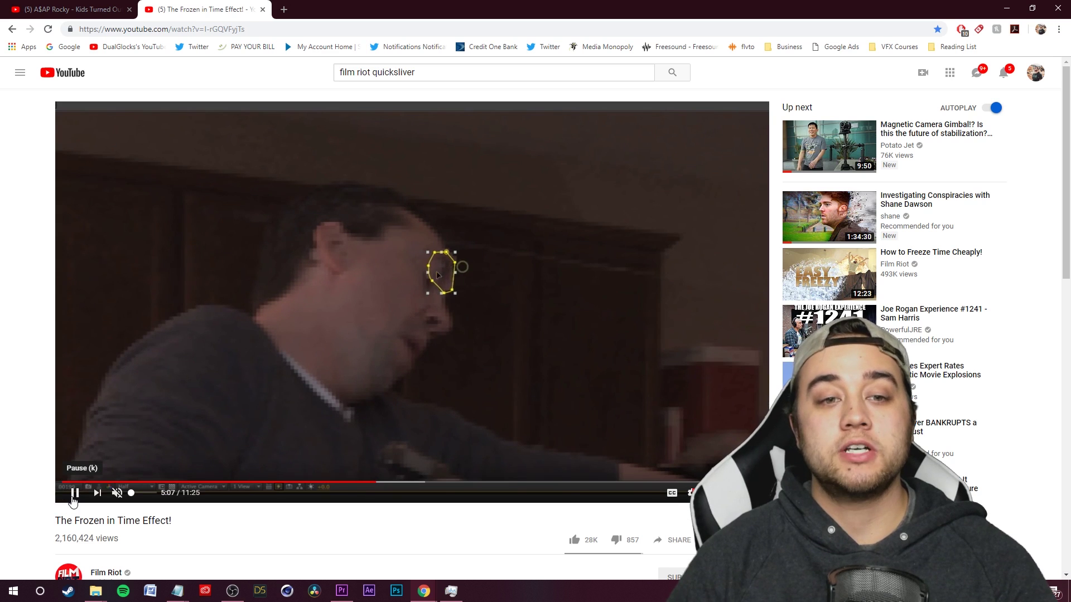
- Pause the Frozen in Time video, go back to the party shot around 1:43 and stop there to examine it
click(300, 344)
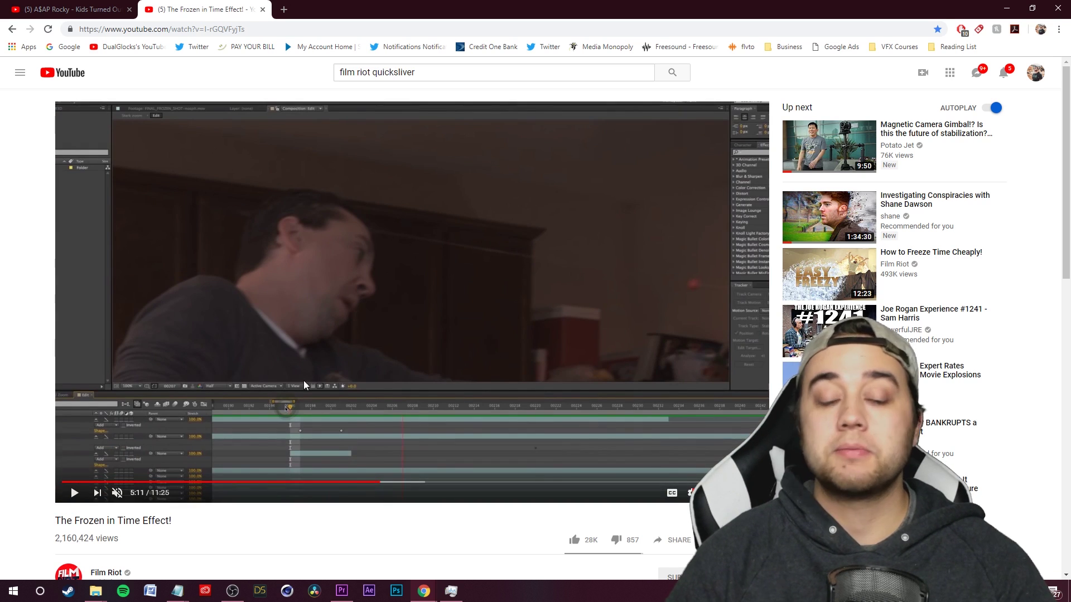
click(170, 482)
key(Left)
key(space)
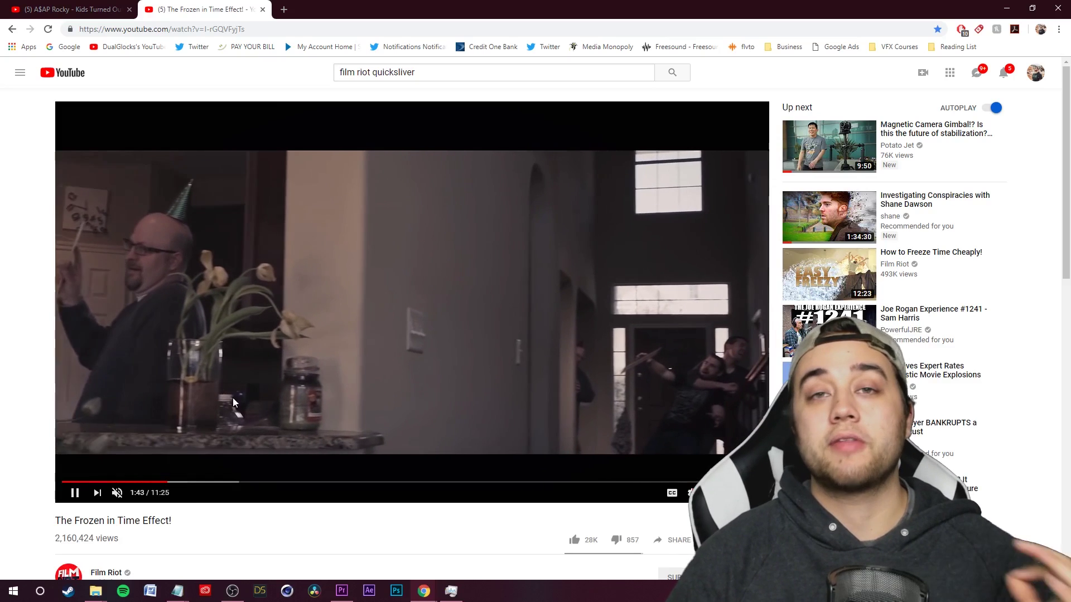
click(220, 403)
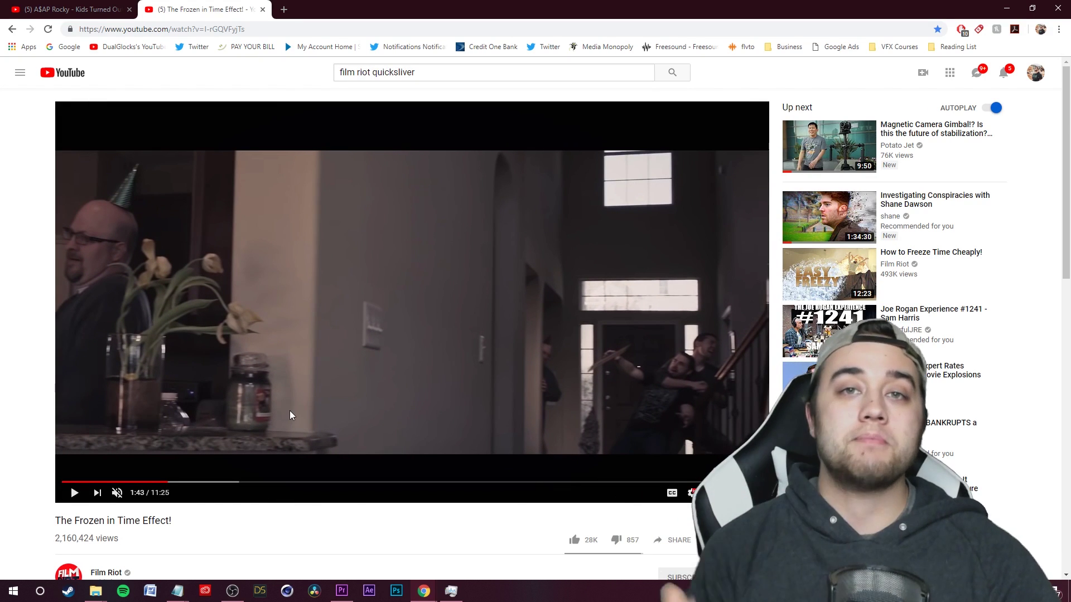
- Switch to the A$AP Rocky "Kids Turned Out Fine" video, play it full screen and pause on the transition at 0:35
click(73, 12)
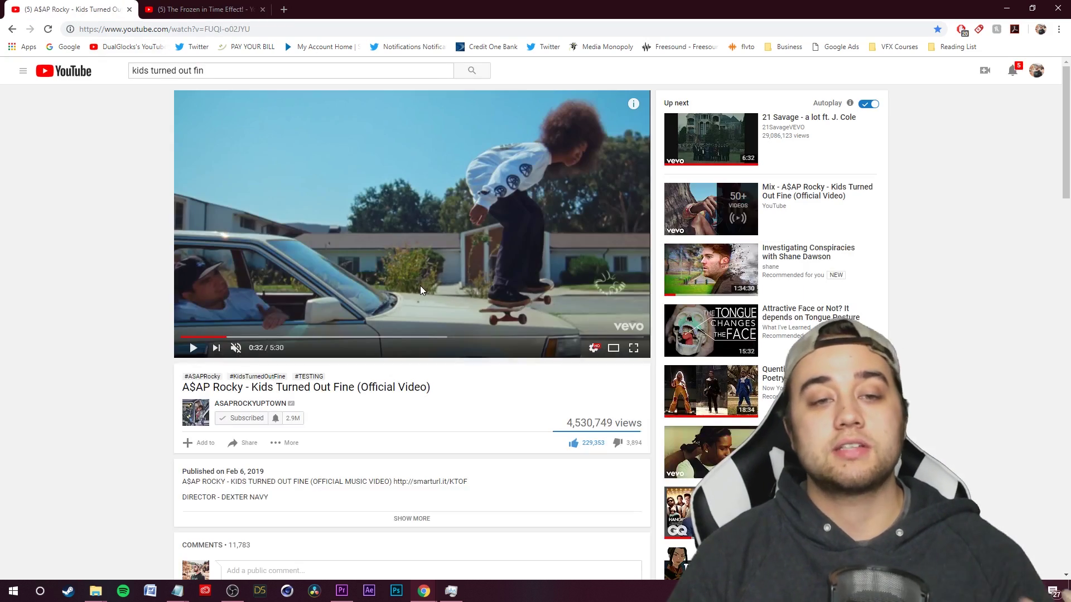
key(space)
key(F11)
key(f)
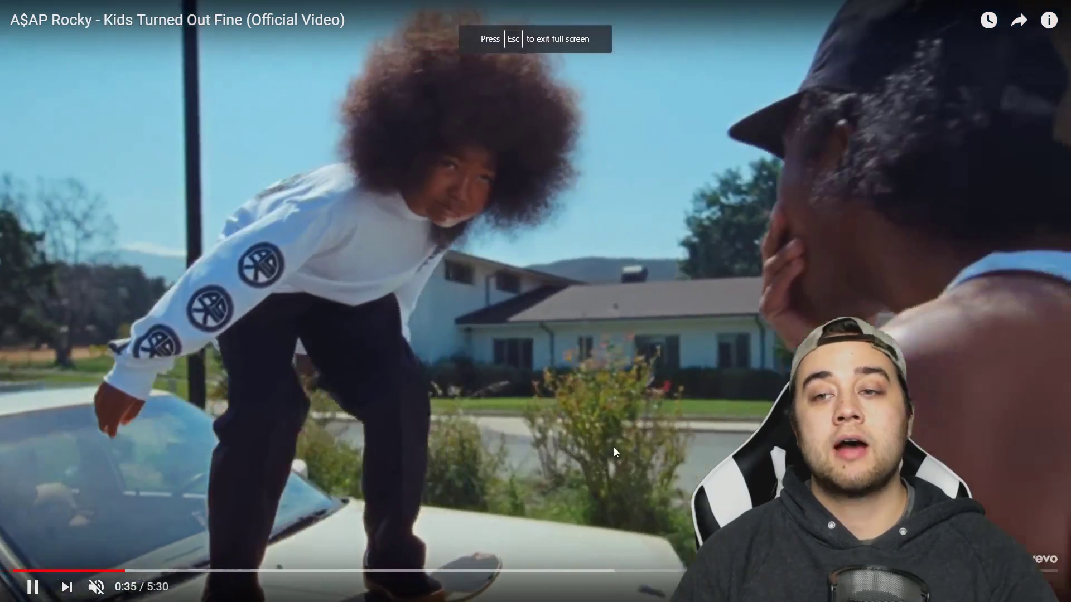
click(732, 270)
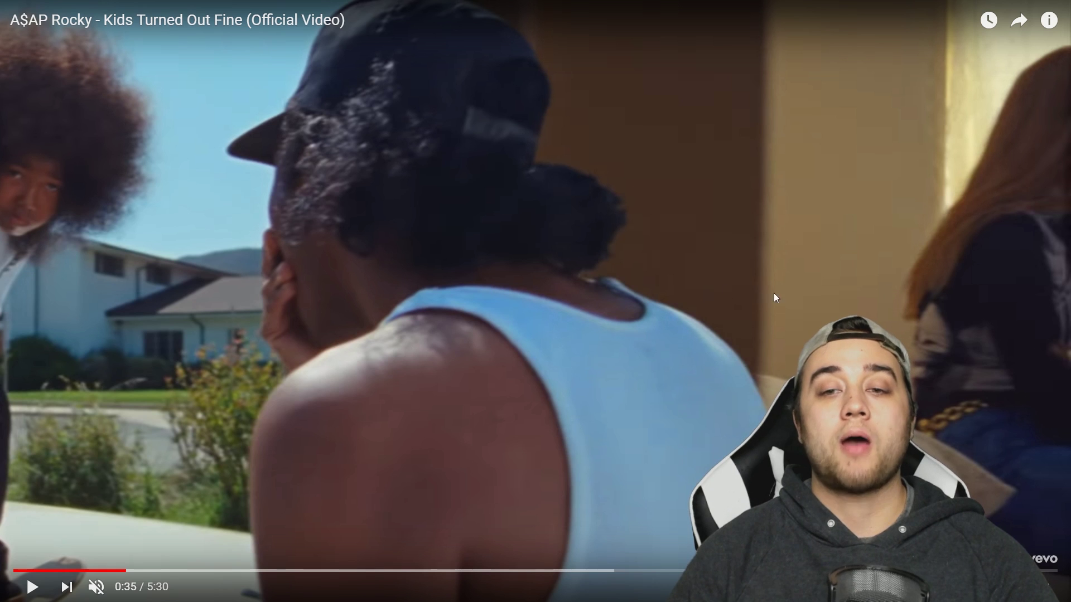
- Play the music video onward, pausing to examine the transitions at 0:42 and 1:01
click(826, 307)
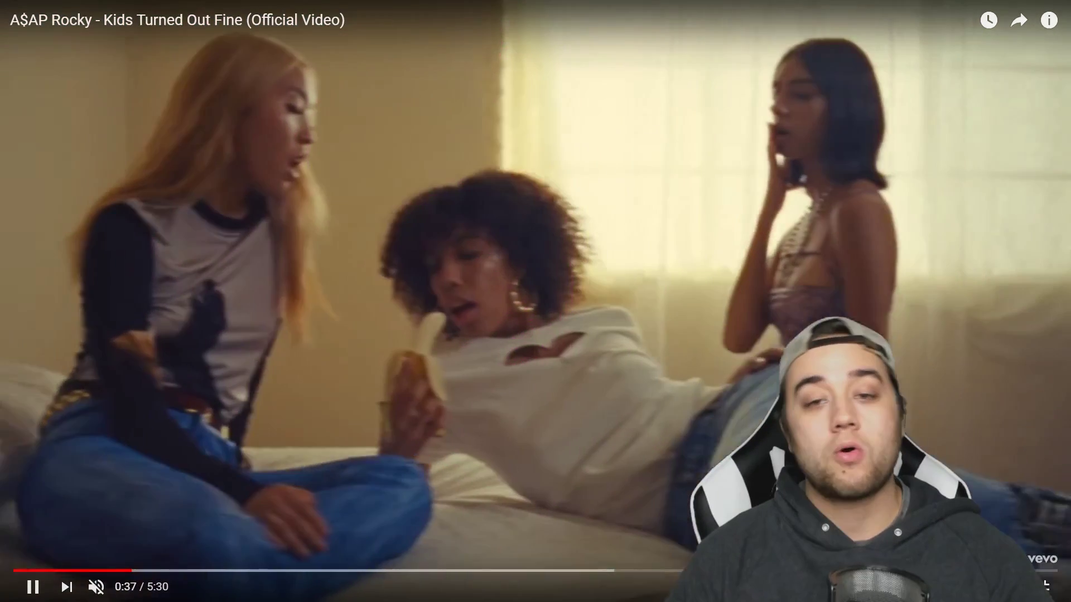
click(29, 592)
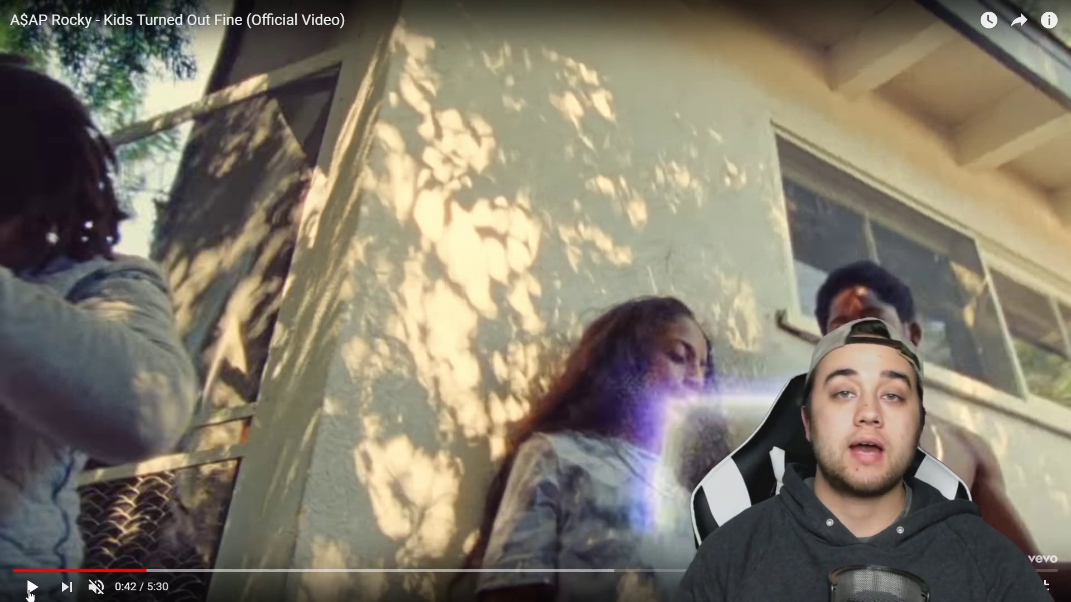
click(267, 438)
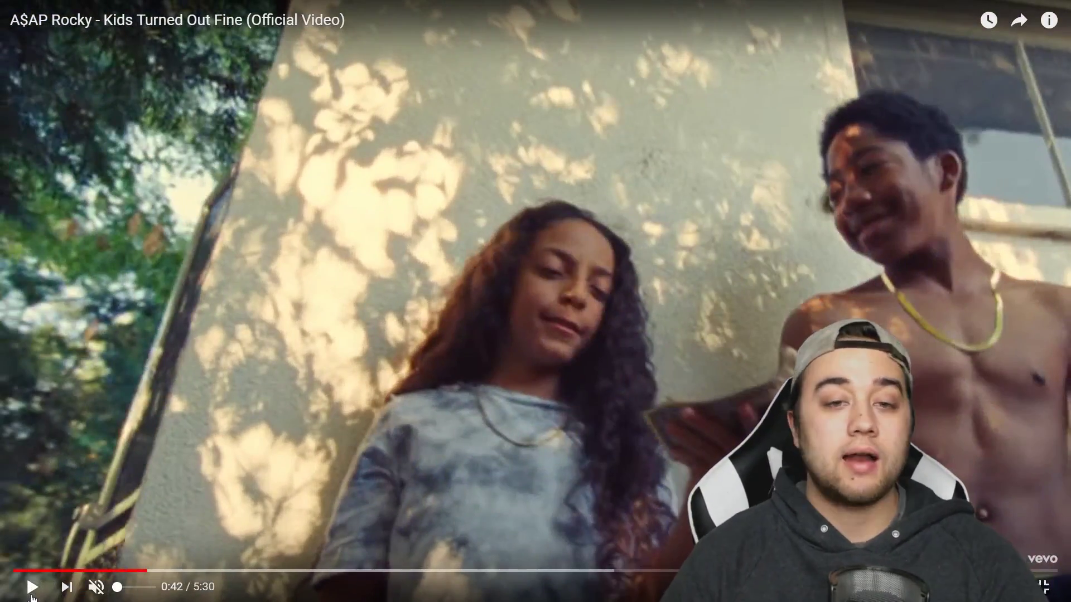
click(32, 594)
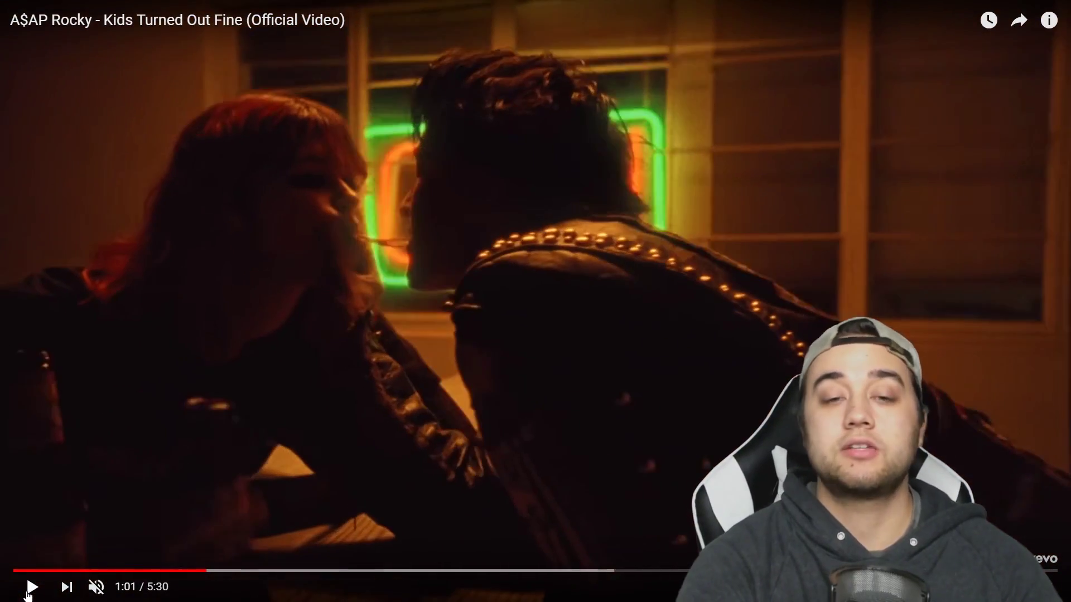
click(29, 593)
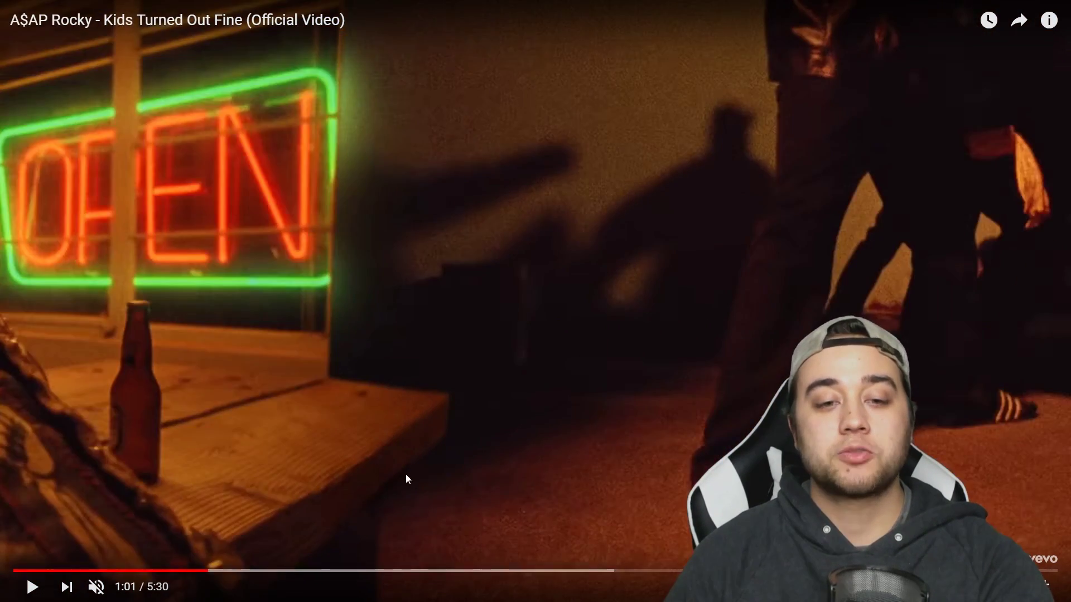
- Scrub the music video back to the title shot at 0:25, then examine the transition around 1:12
drag(151, 570, 117, 572)
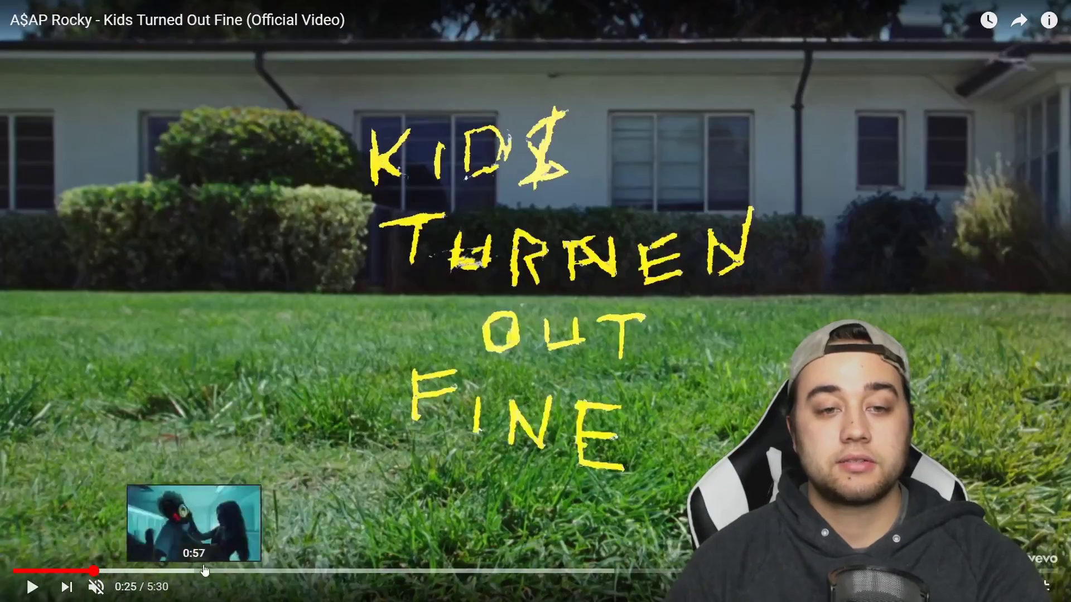
click(237, 571)
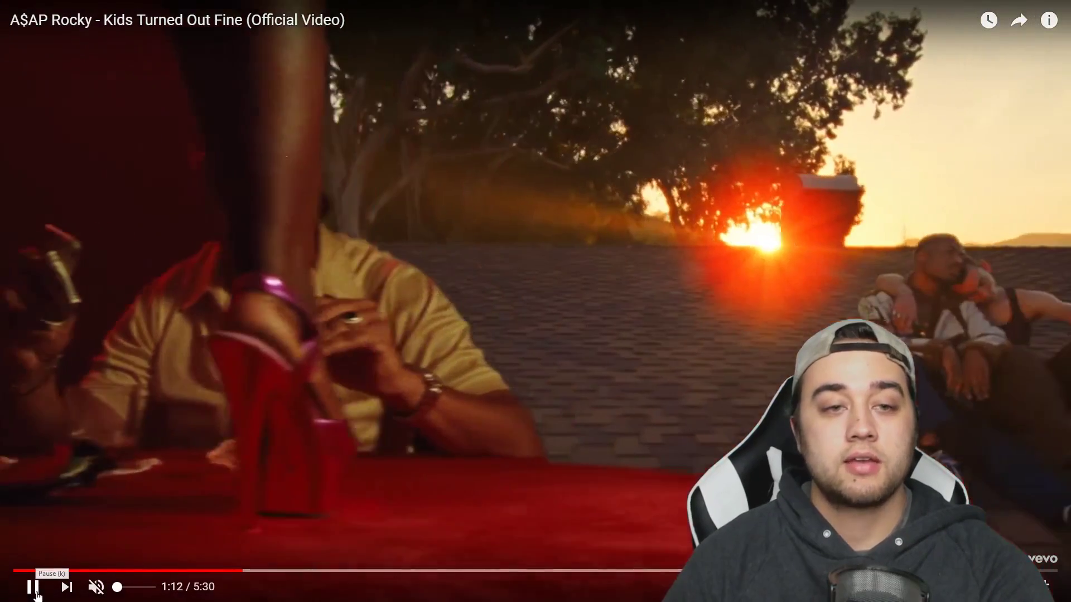
click(33, 586)
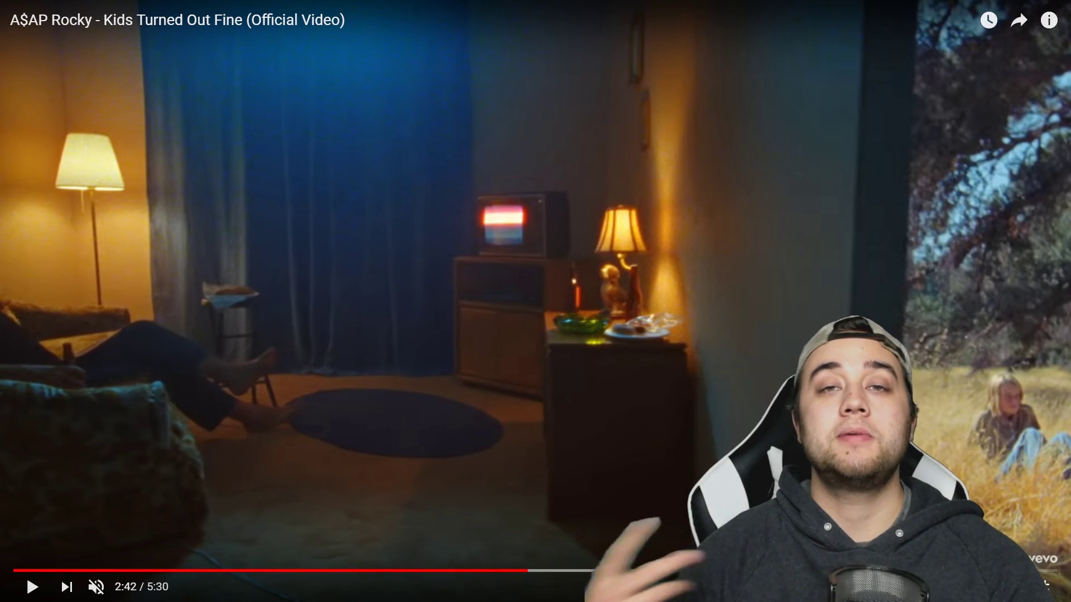
- Play the music video from 2:42 and review the earlier transitions between 2:31 and 2:36
key(space)
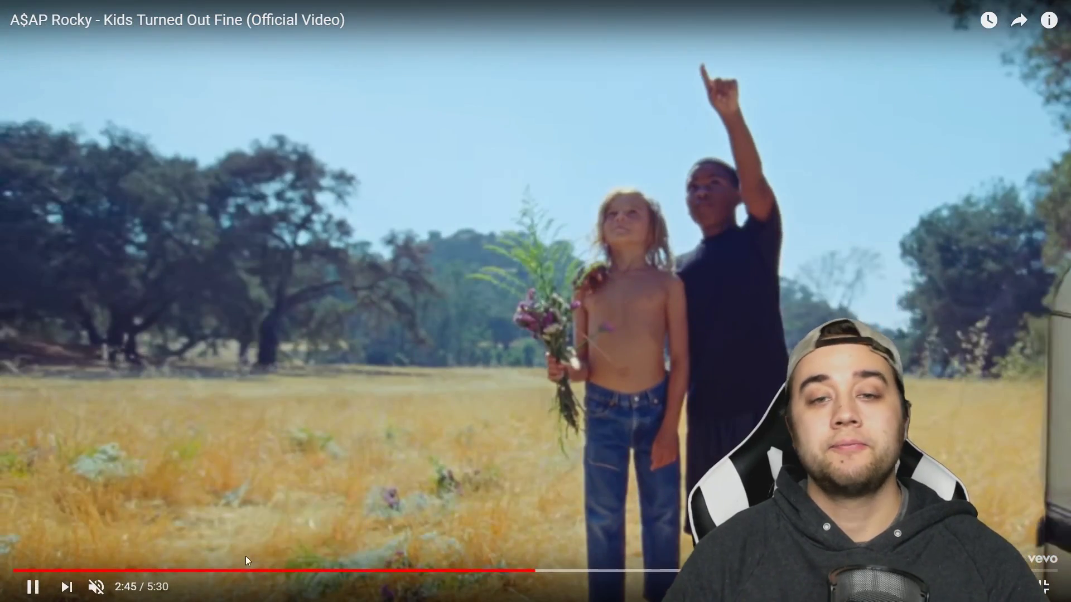
click(544, 571)
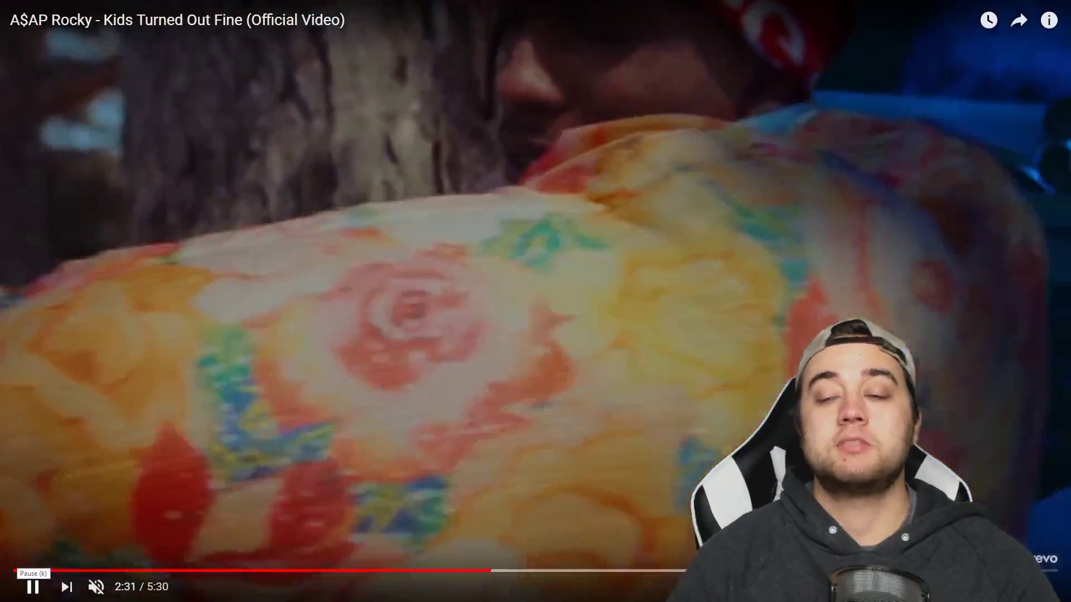
click(612, 230)
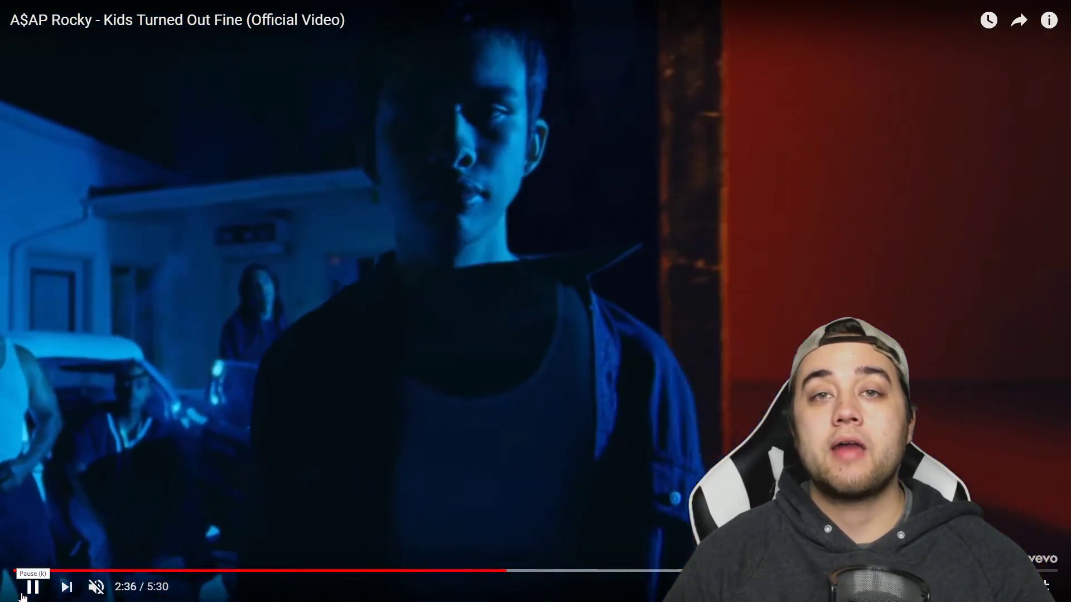
click(22, 595)
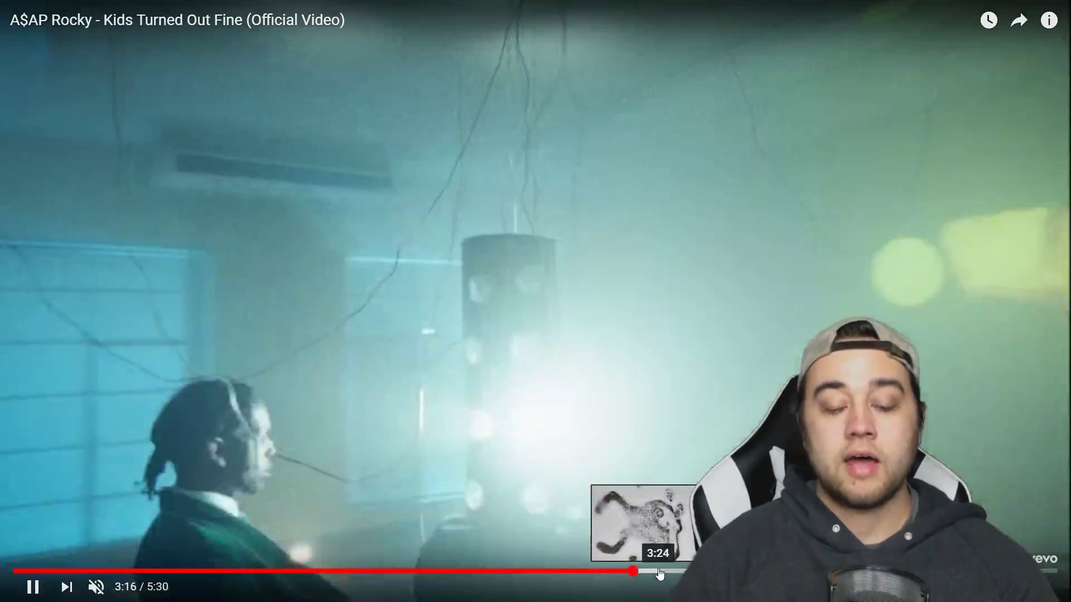
- Skip ahead in the music video past 3:29 and pause on the film-strip collage at 3:41
click(669, 572)
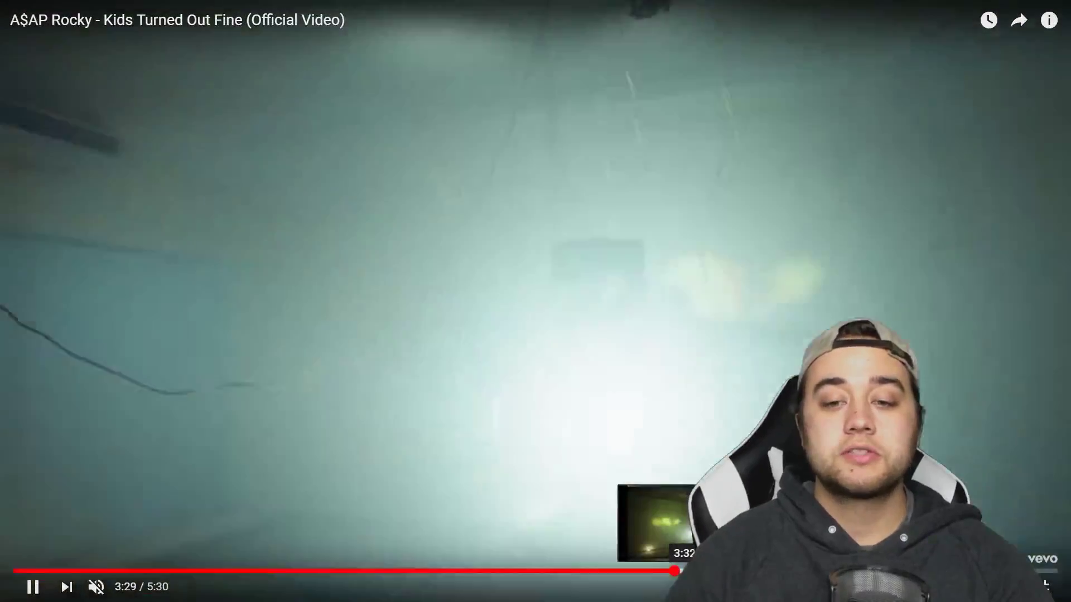
click(683, 571)
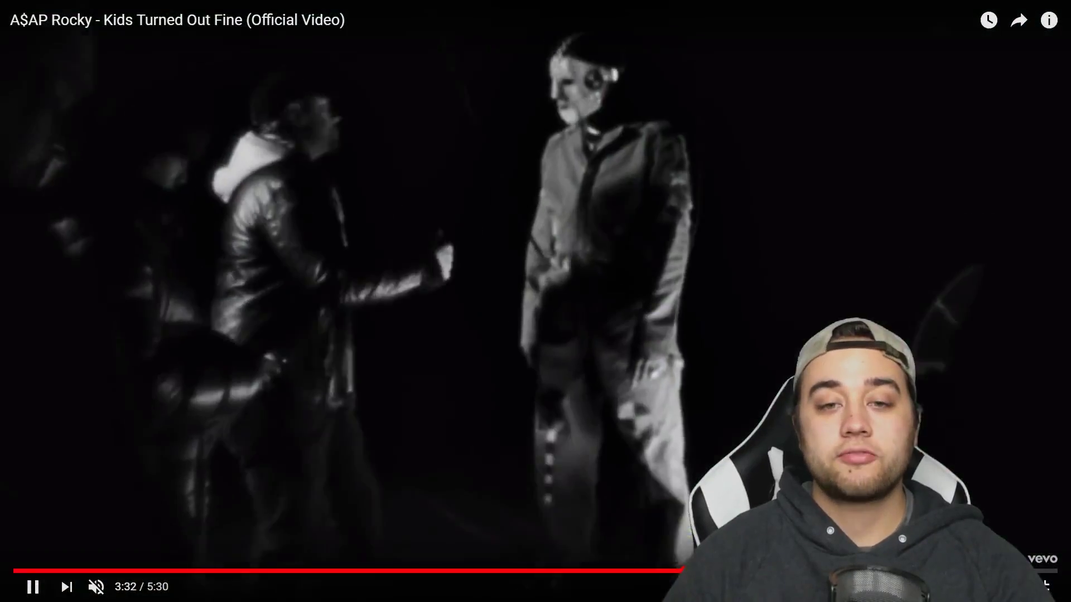
click(691, 571)
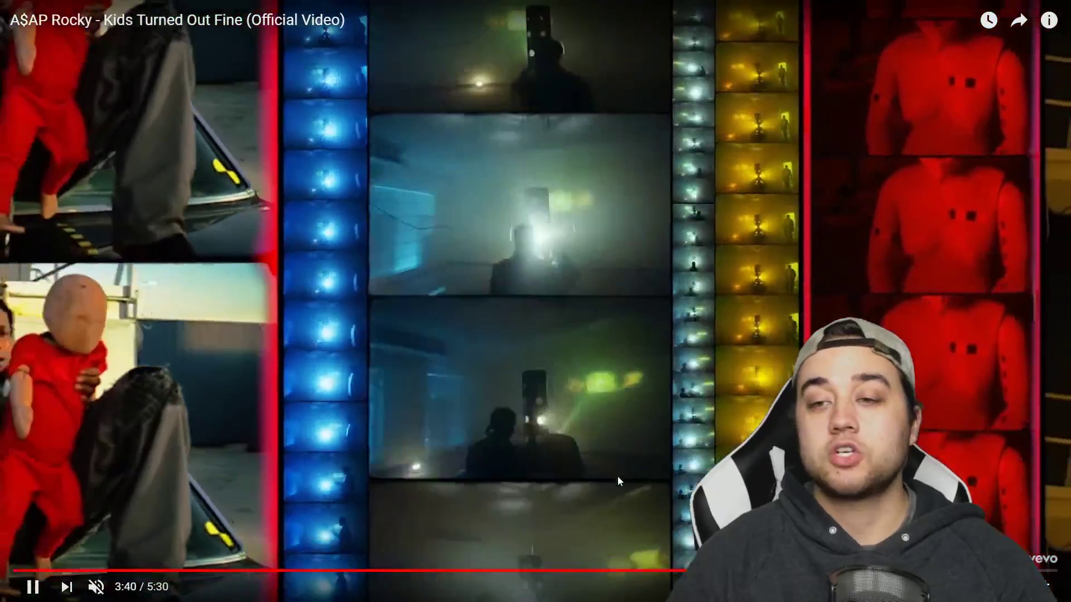
click(618, 475)
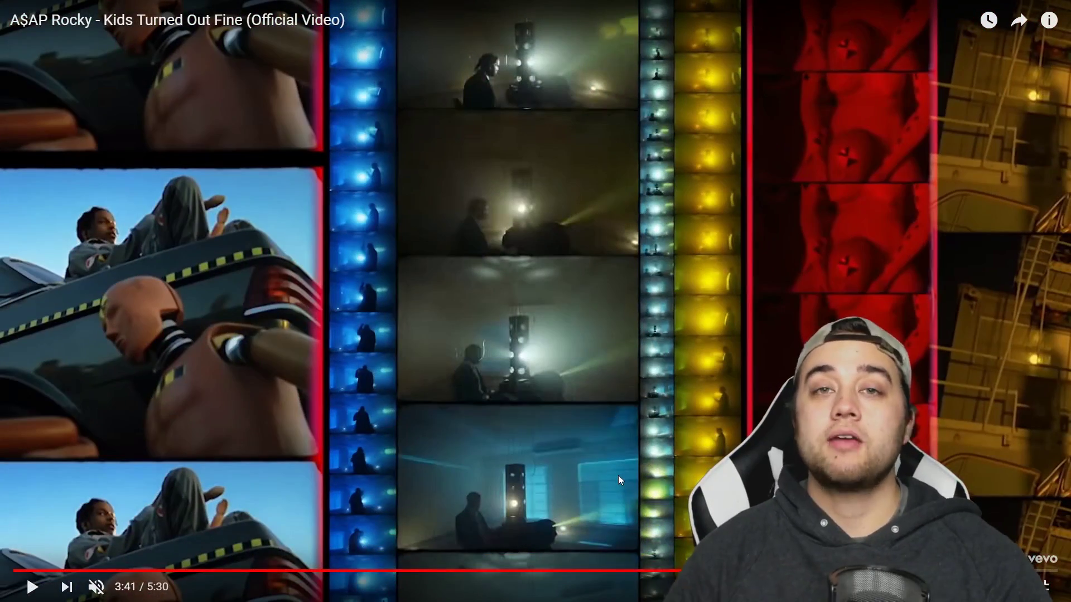
- Review the film-strip shots up to 4:50, pause on the grass field shot at 4:33 and leave full screen
click(20, 596)
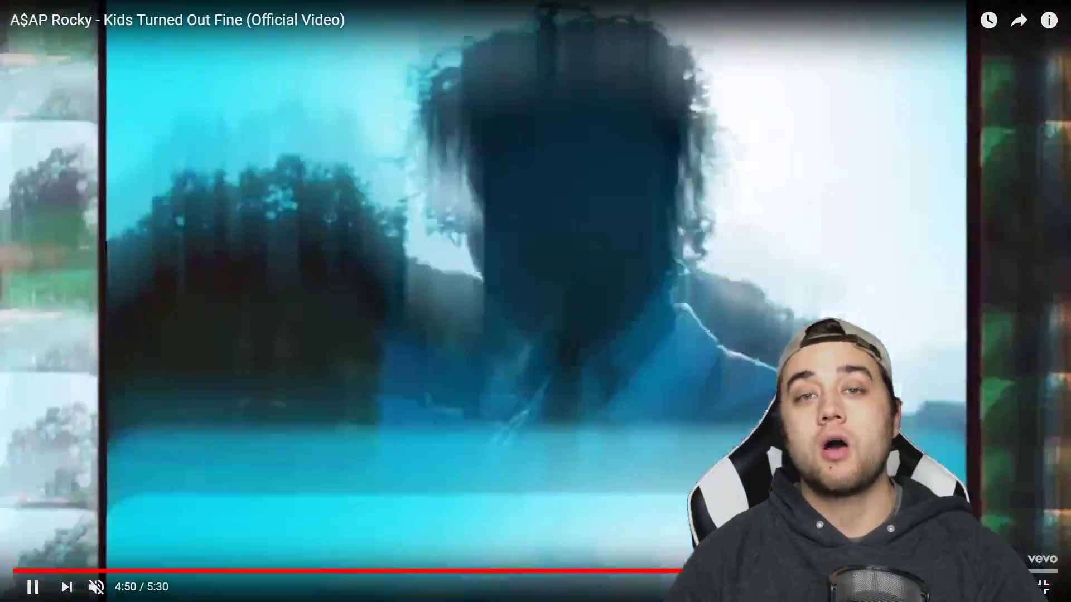
click(870, 571)
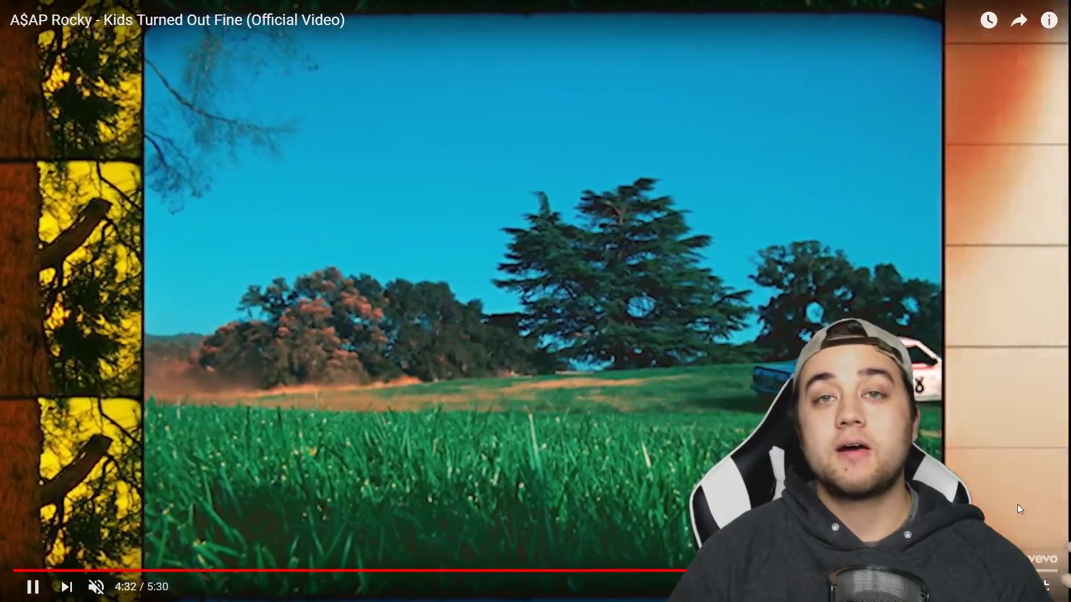
click(1019, 508)
key(Escape)
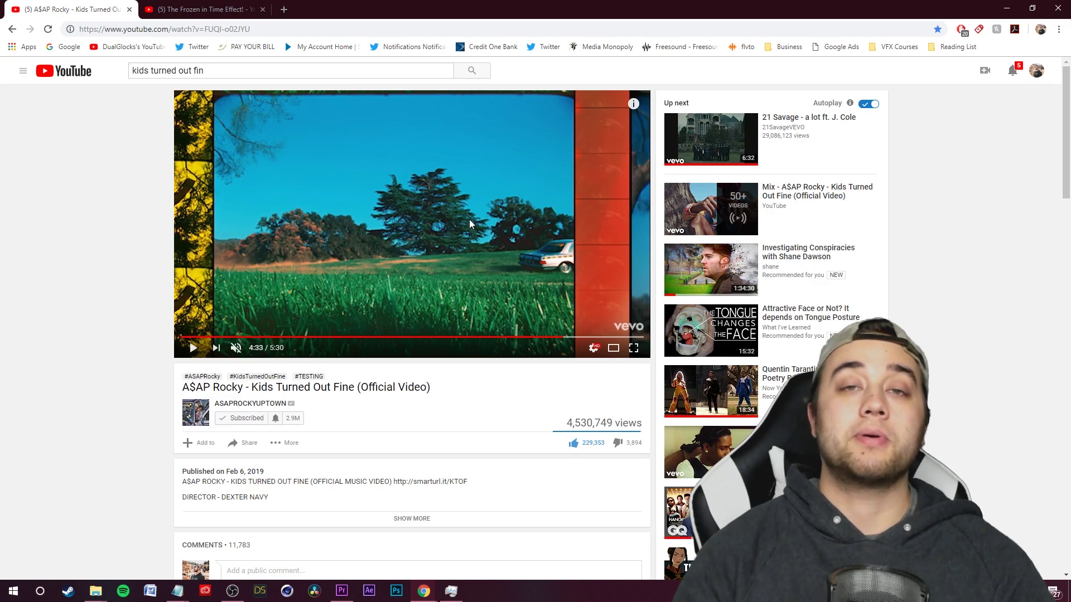
- Switch to Premiere Pro and play the start of Sequence 02 to preview the finished transition
key(alt+Tab)
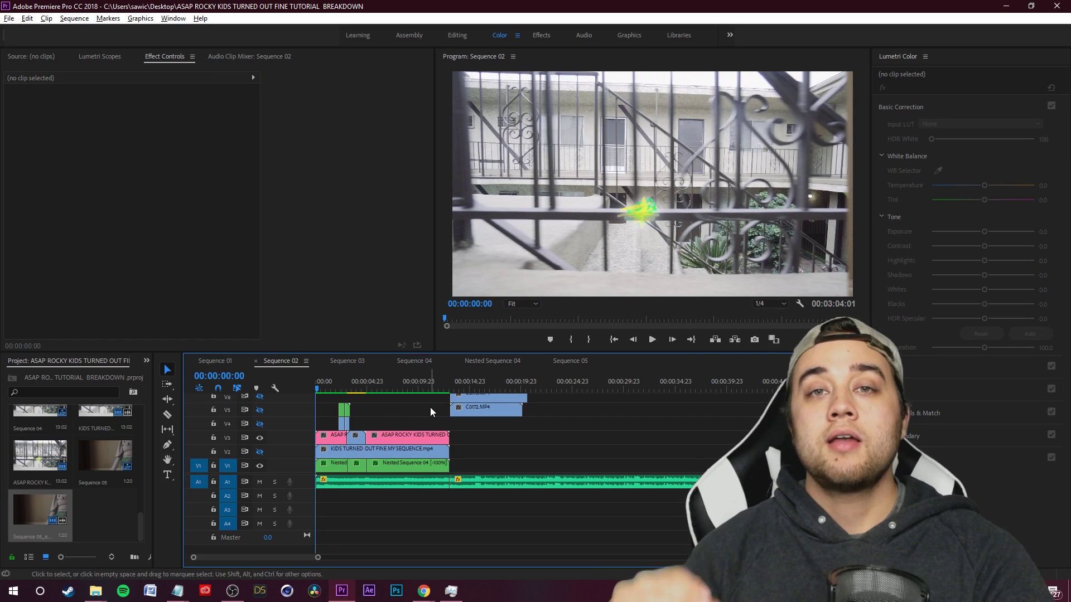
key(space)
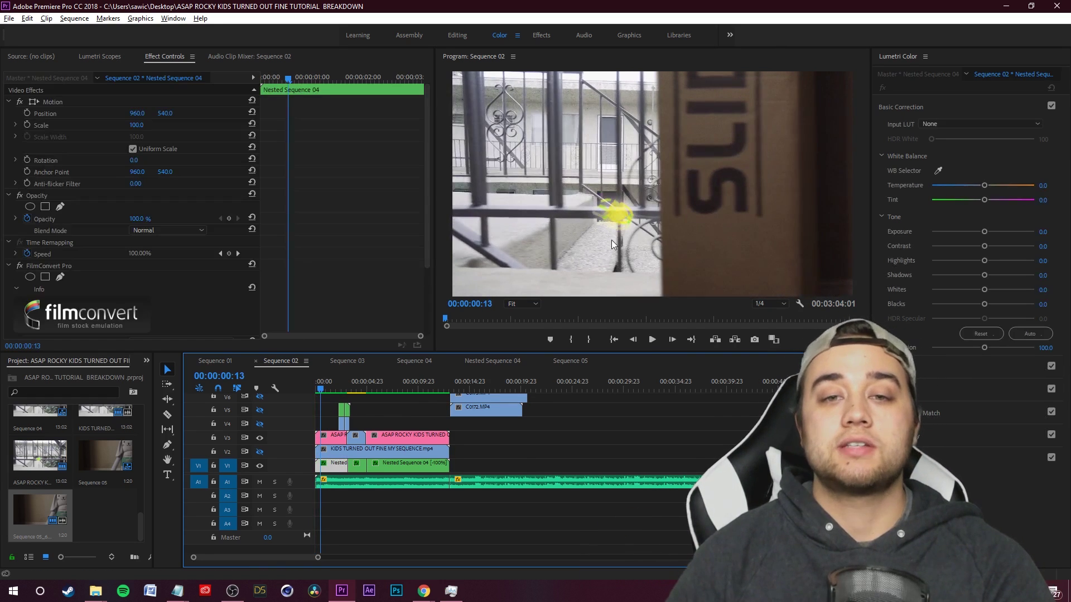
click(559, 451)
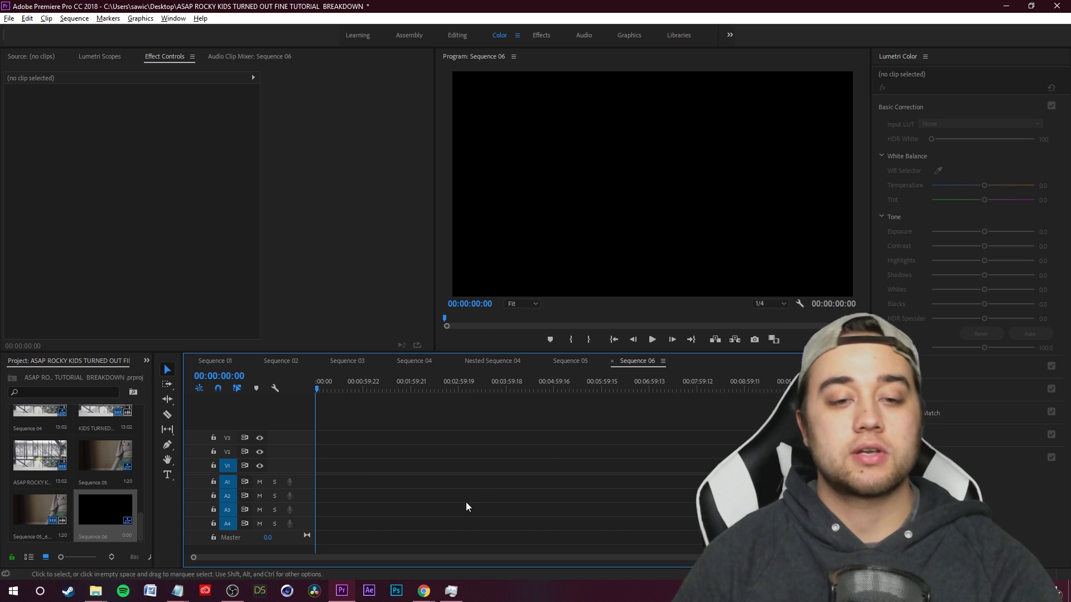
- Paste the copied clips into the empty Sequence 06, fit them in the timeline and play from the start
key(ctrl+v)
click(614, 341)
key(backslash)
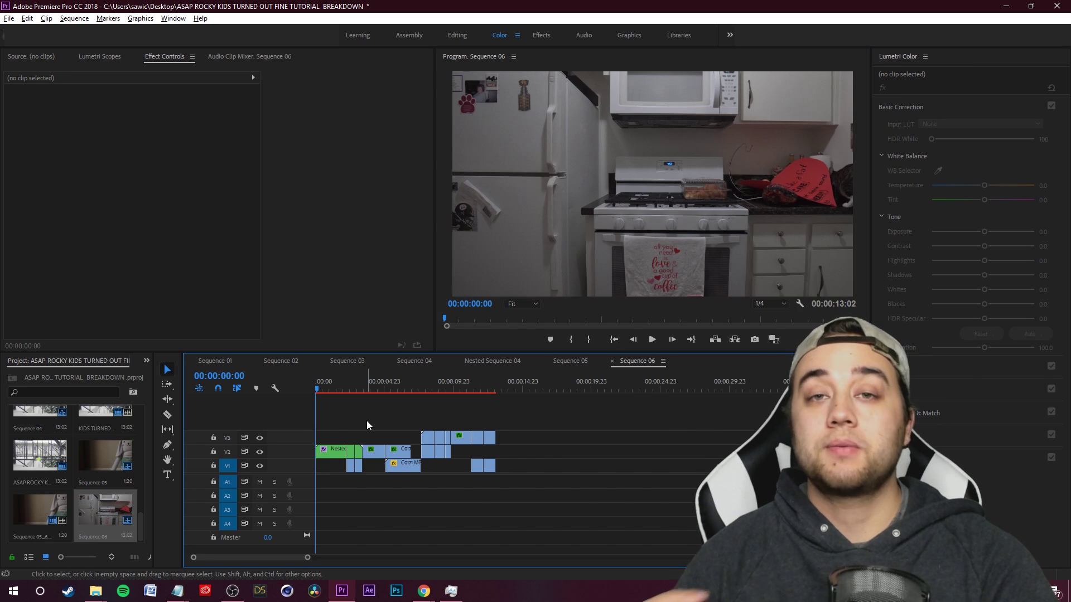
key(space)
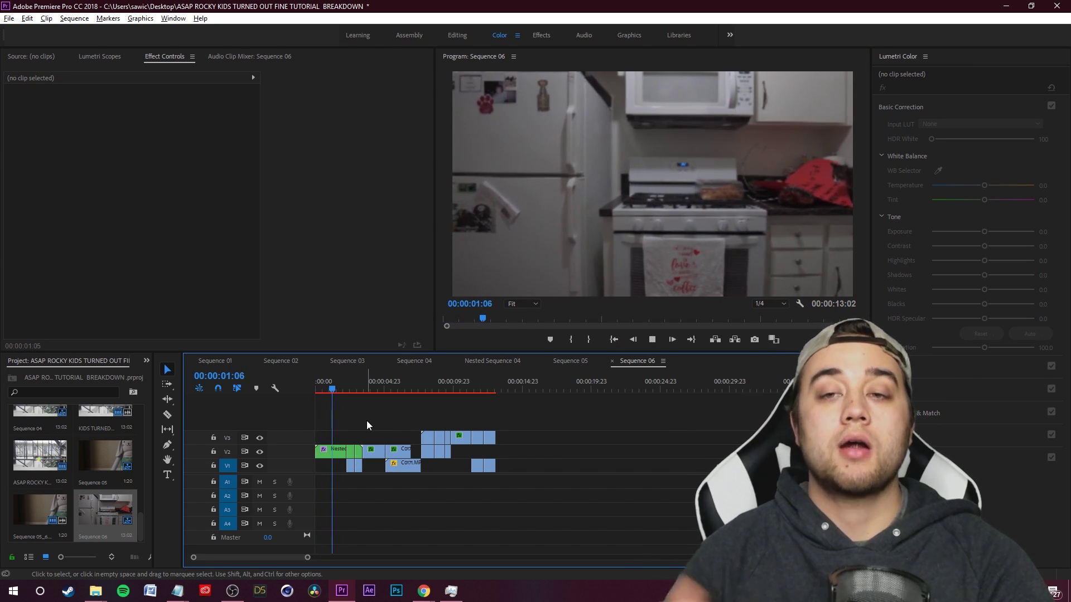
- Remove the motion, opacity, time remapping and effects attributes from all clips in Sequence 06 and save the project
key(ctrl+a)
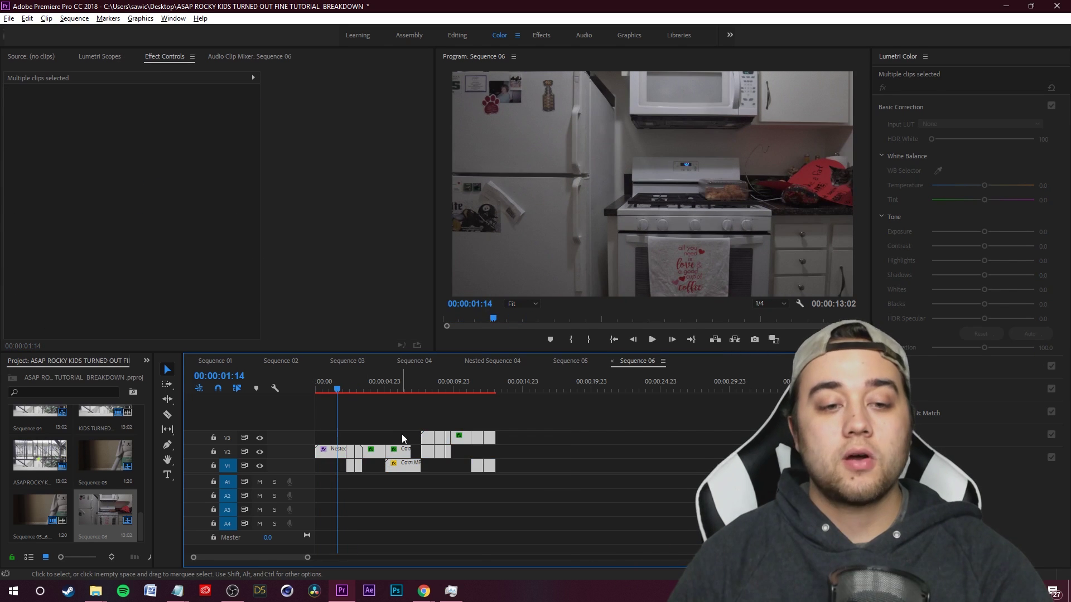
right_click(405, 451)
click(448, 115)
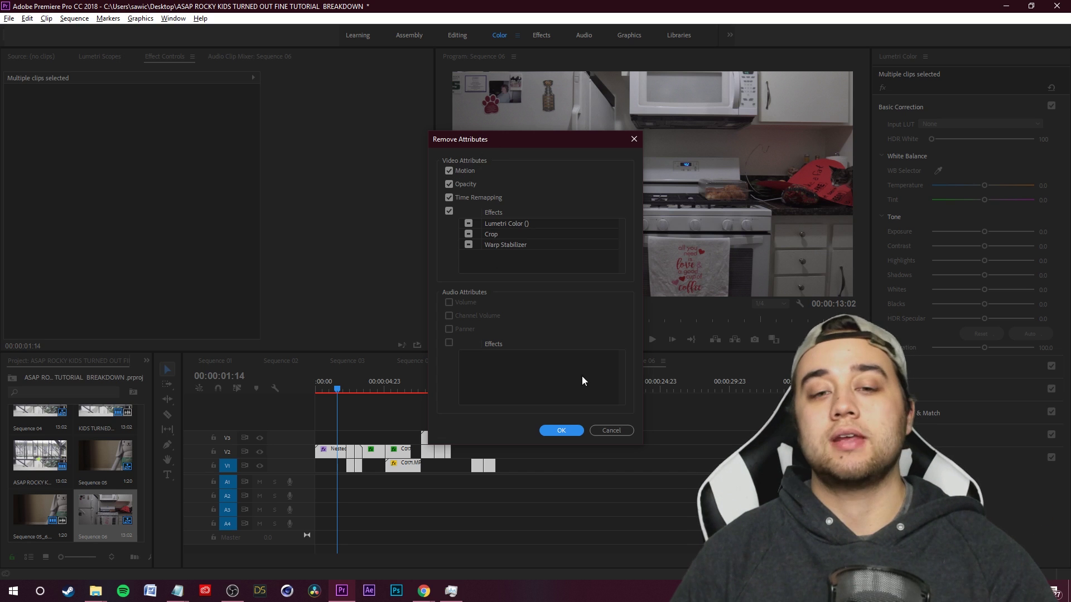
click(563, 433)
click(362, 407)
key(ctrl+s)
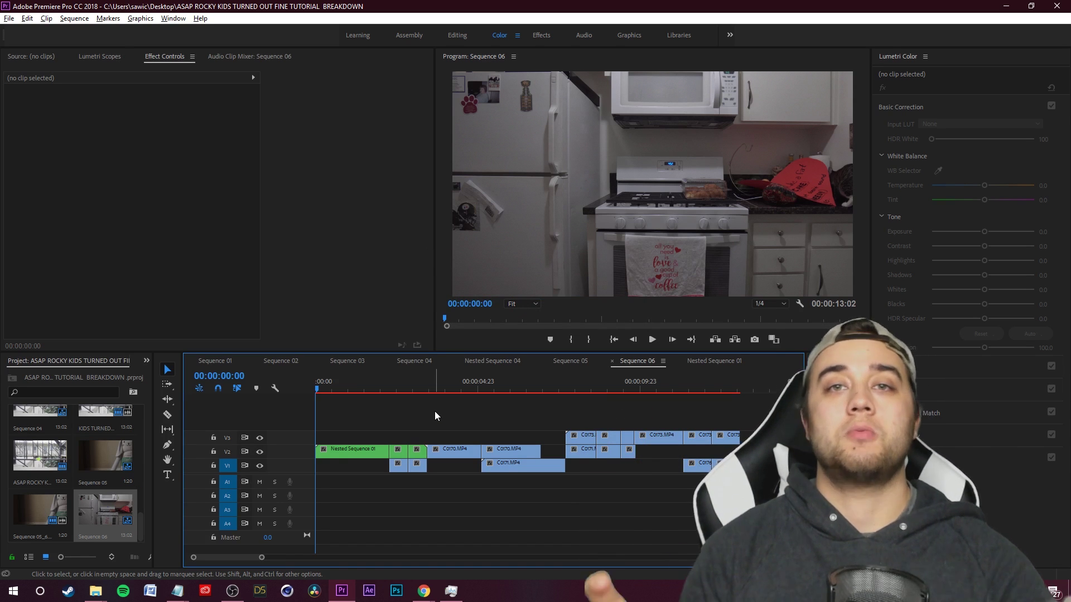
- Locate the first cut after Nested Sequence 01 in Sequence 06 and play the opening clip leading to it
key(Down)
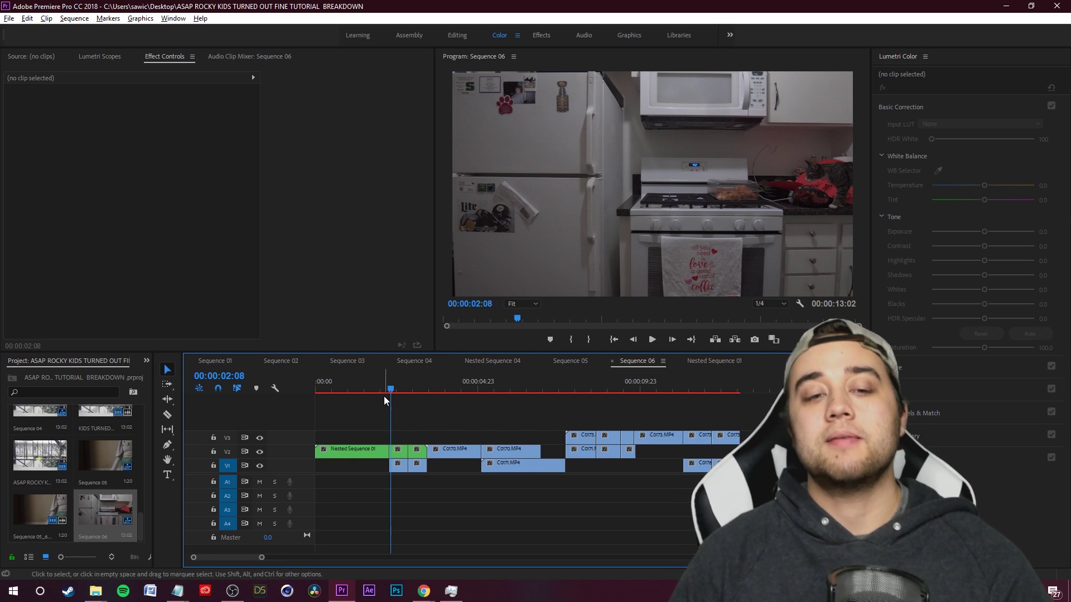
click(329, 385)
key(space)
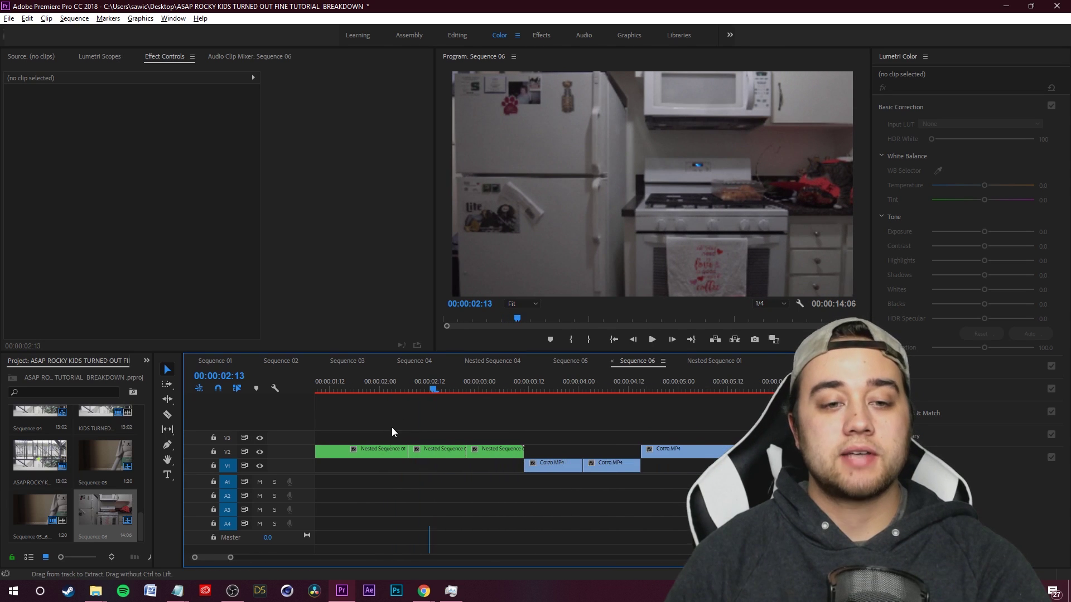
- Undo the earlier cuts in Nested Sequence 01 and split it at 00:00:02:06
click(432, 389)
drag(432, 389, 404, 412)
key(ctrl+z)
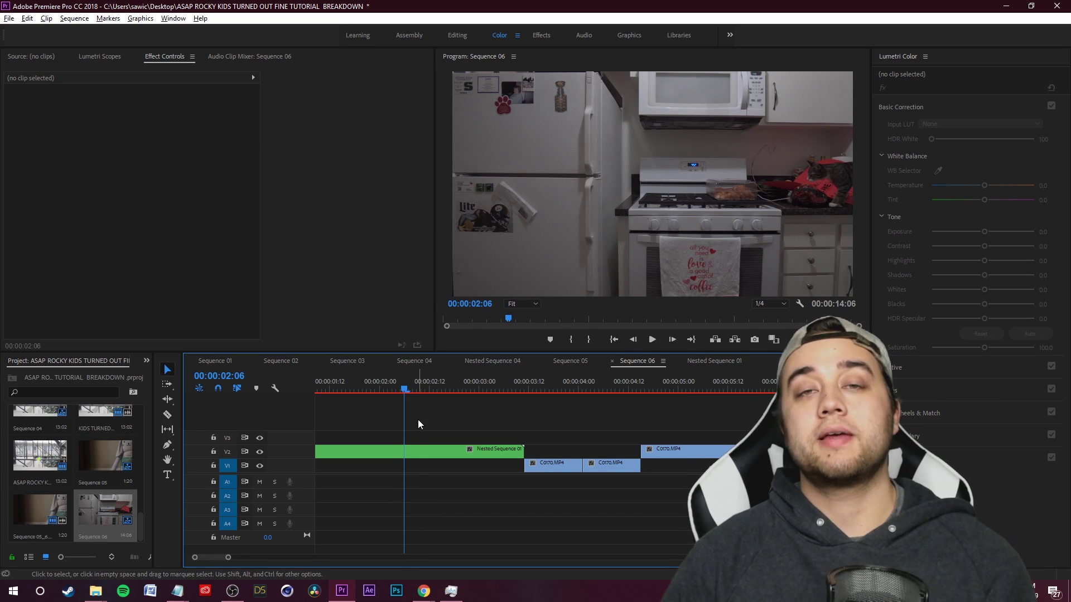
click(413, 455)
click(425, 440)
click(428, 450)
key(ctrl+k)
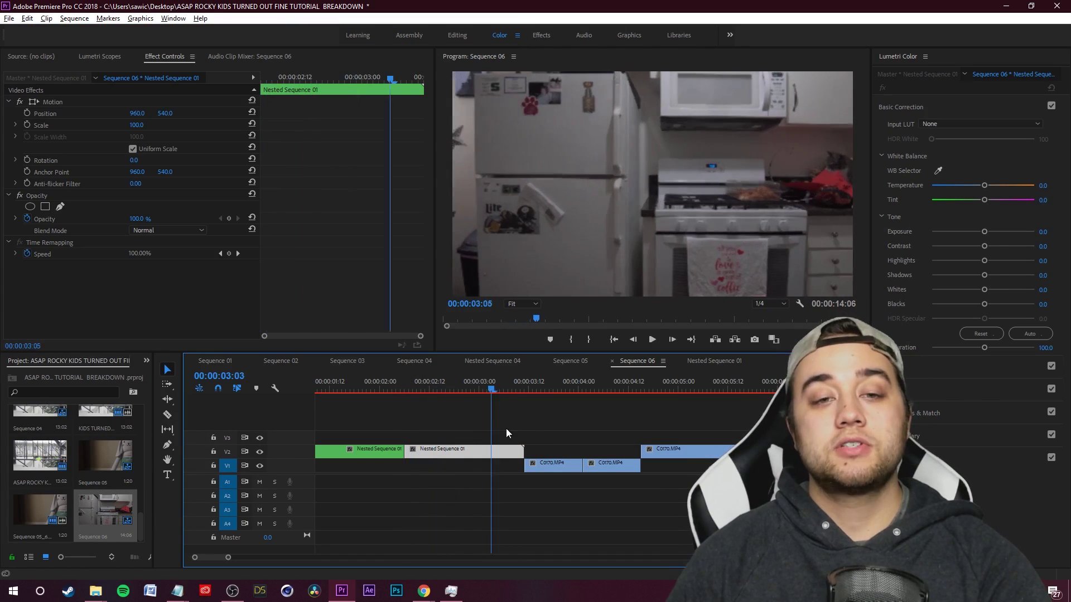
- Move the two lower C0170.MP4 clips beneath the second Nested Sequence 01 piece and place the remaining C0170.MP4 clip directly after that piece
drag(507, 428, 623, 414)
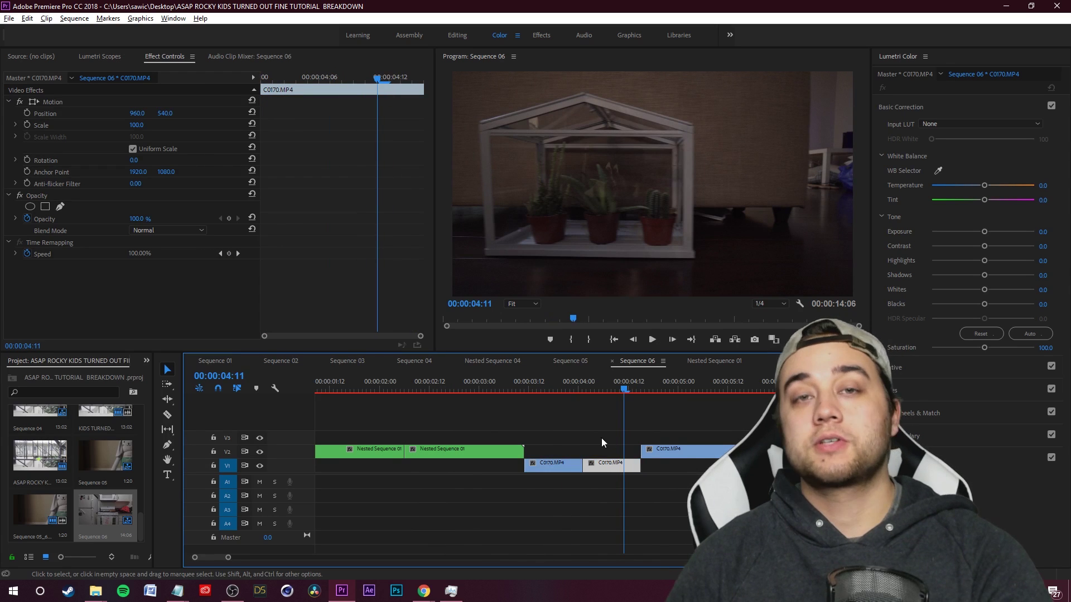
shift+click(619, 468)
drag(619, 467, 499, 468)
drag(625, 389, 416, 389)
drag(685, 447, 506, 409)
- Find the Crop effect and apply it to the second Nested Sequence 01 clip, starting at 00:00:02:06
click(467, 380)
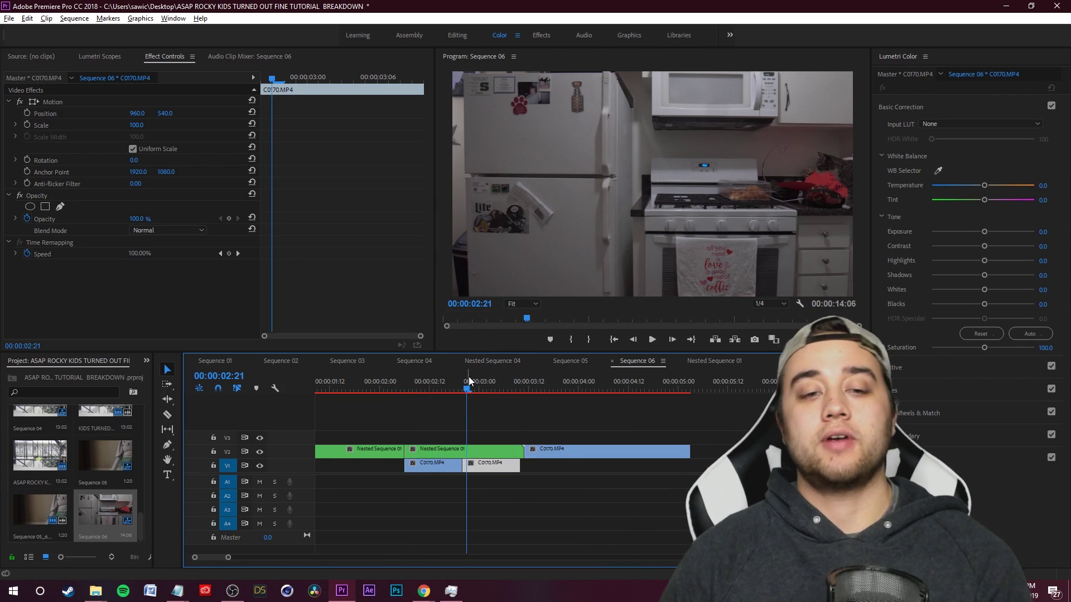
click(458, 390)
key(Up)
click(420, 452)
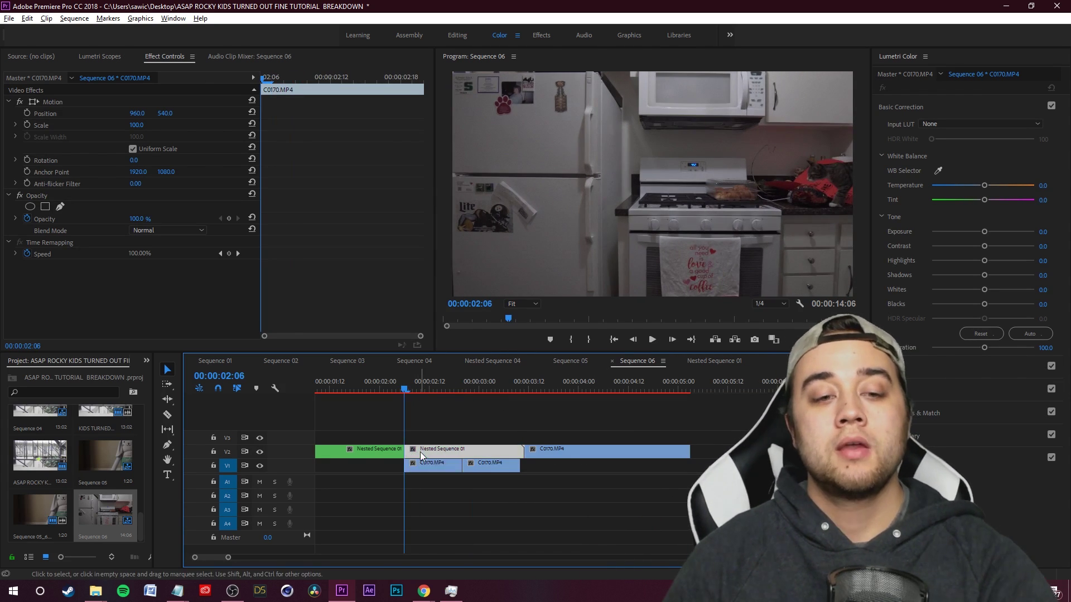
click(147, 361)
click(162, 416)
click(68, 375)
text(crop)
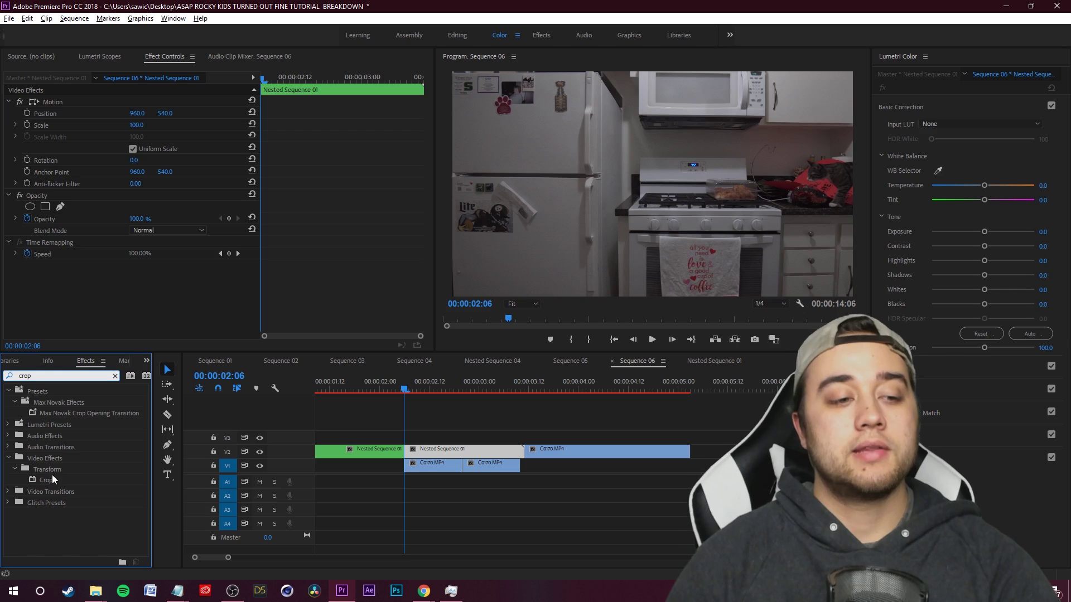
drag(45, 481, 446, 451)
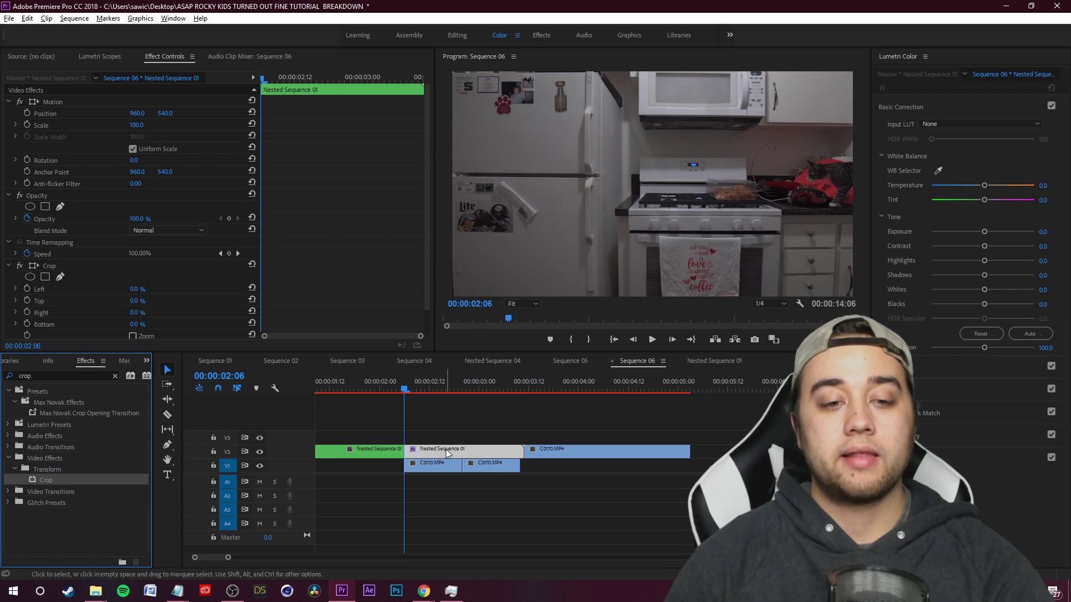
- At 00:00:02:20, draw a free-form Crop mask along the refrigerator's left edge and close it outside the frame's left side
scroll(417, 233, down, 2)
drag(406, 387, 461, 400)
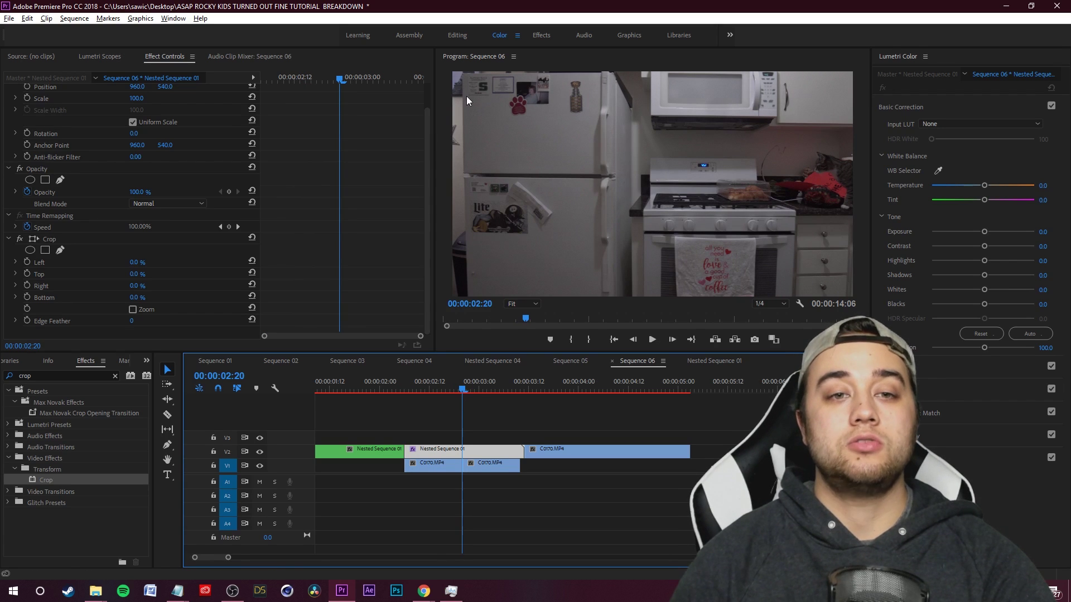
click(61, 250)
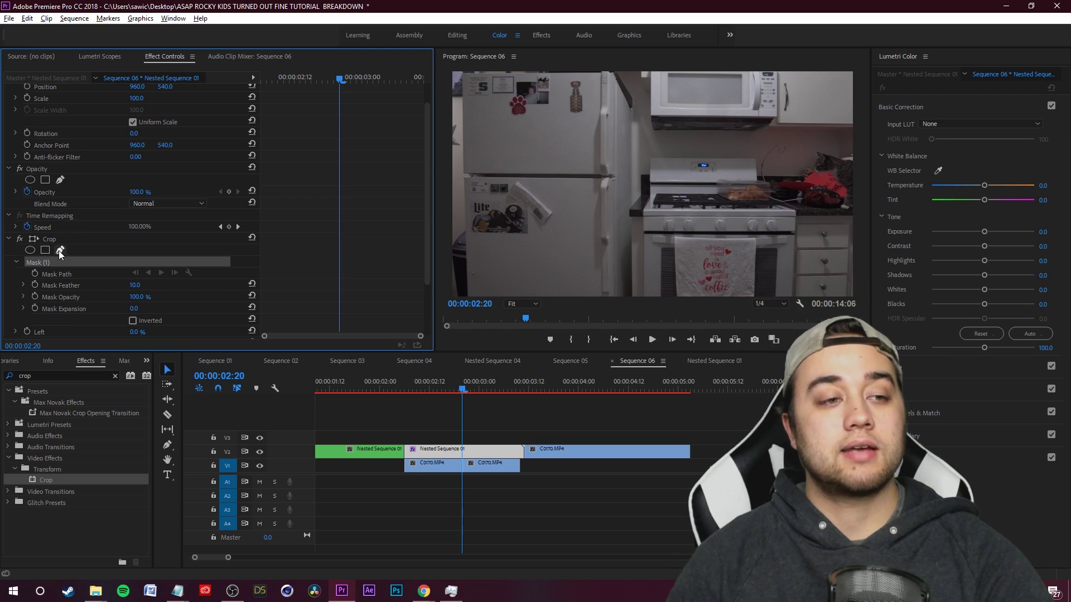
click(463, 74)
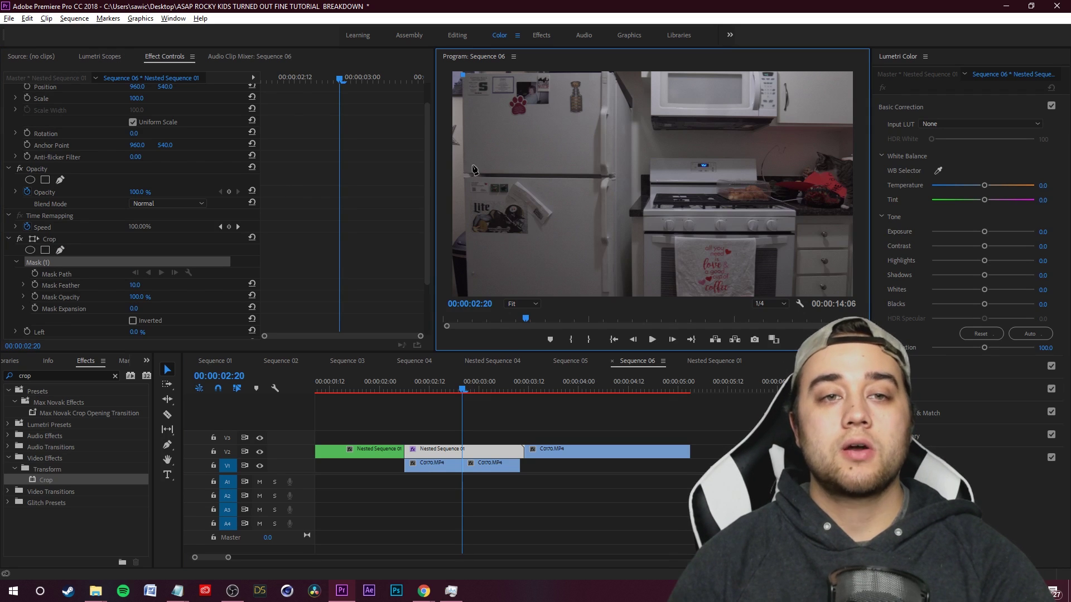
click(467, 295)
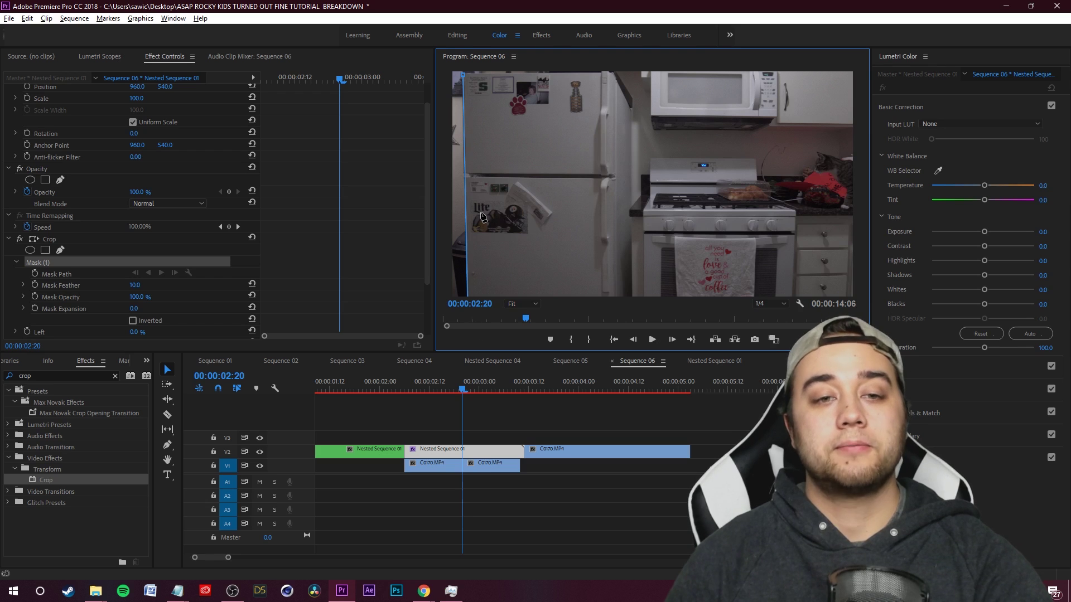
key(grave)
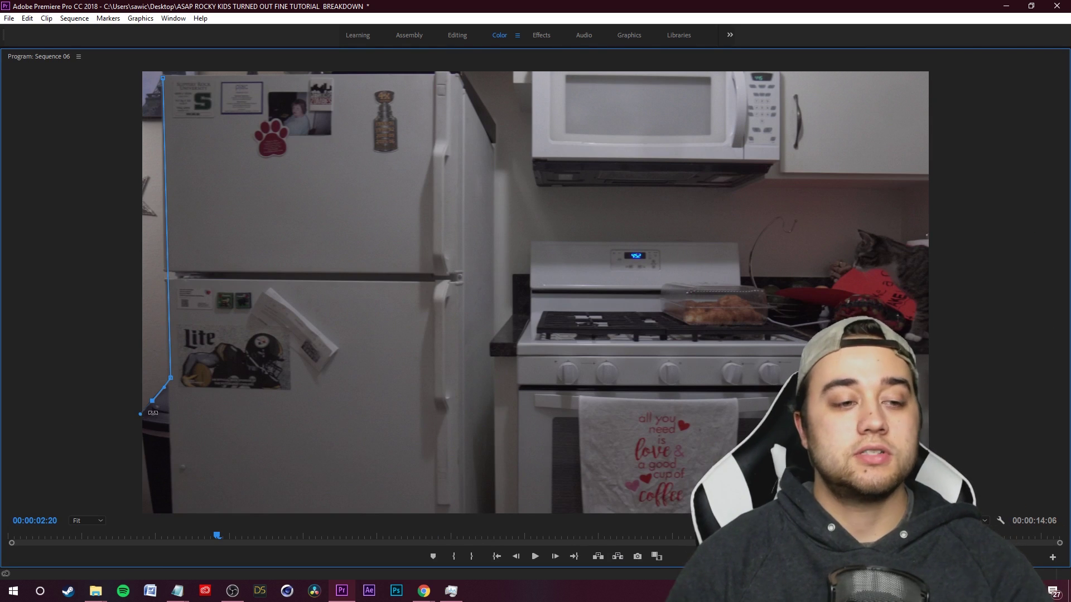
click(144, 432)
click(152, 486)
click(158, 526)
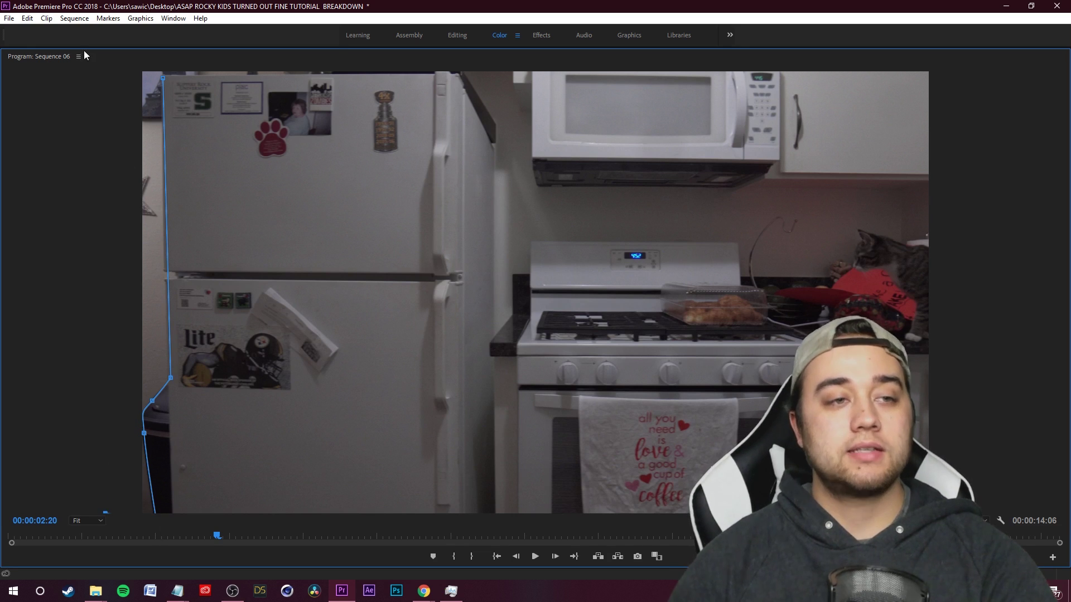
click(115, 72)
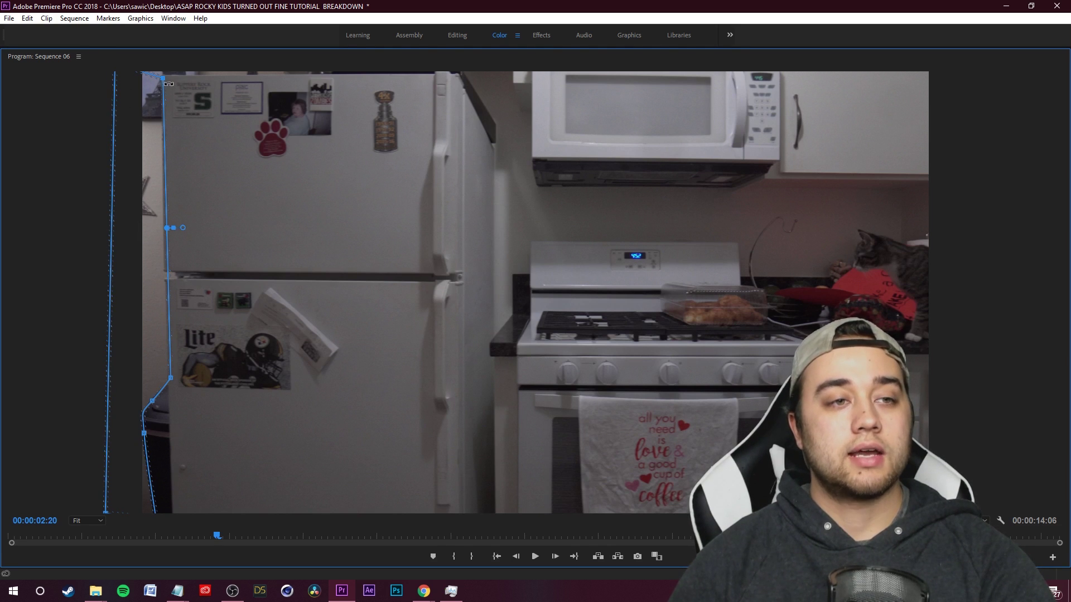
drag(163, 81, 163, 72)
key(grave)
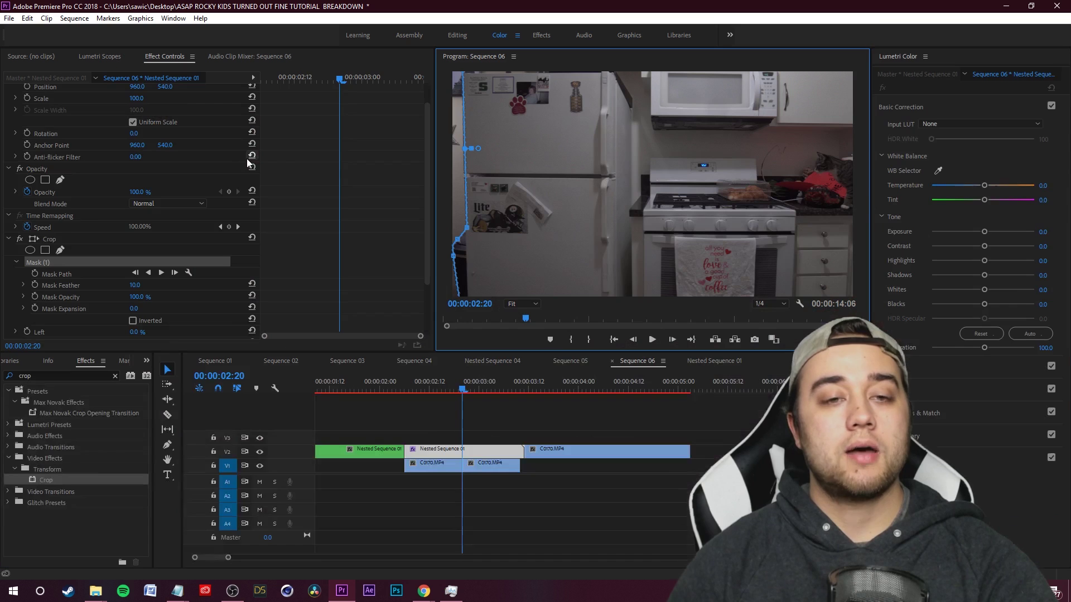
- Set the Crop effect's Left value to 100% and the Mask Feather to 25.2
scroll(346, 245, down, 1)
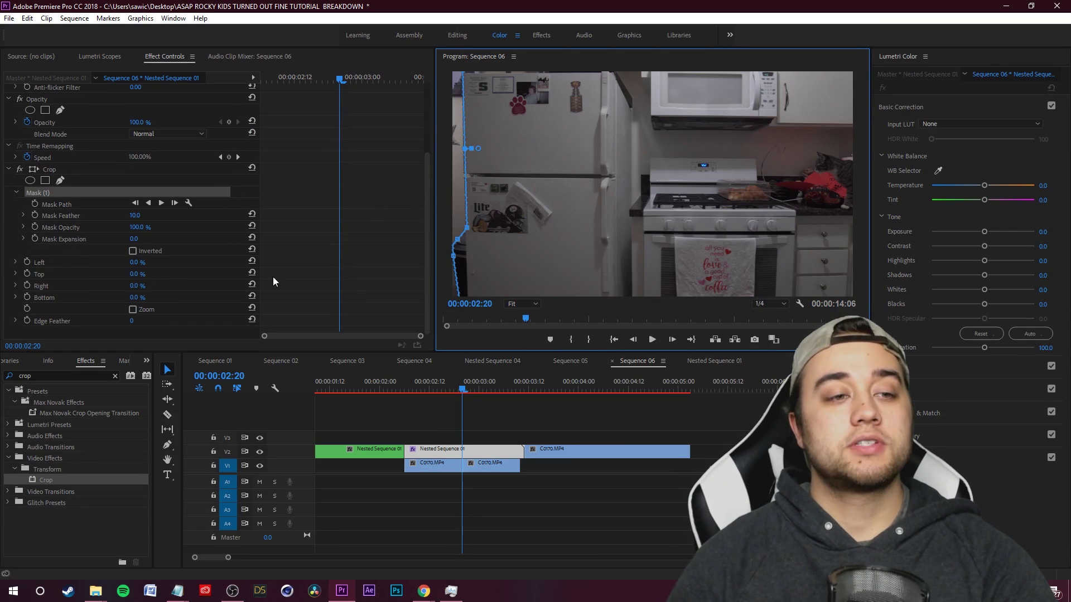
click(134, 263)
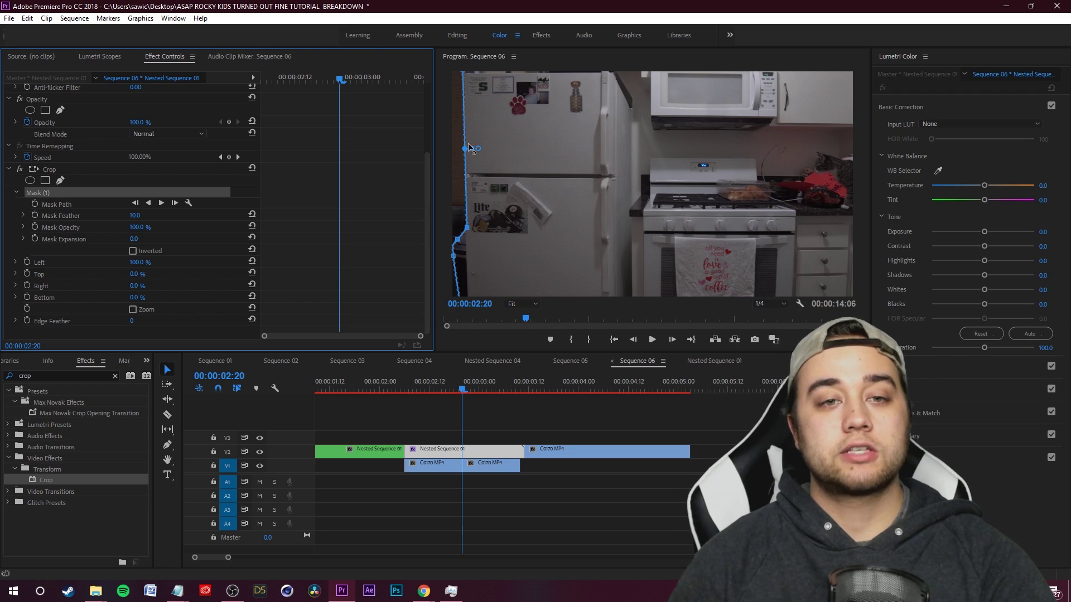
click(14, 223)
click(25, 215)
drag(32, 235, 38, 234)
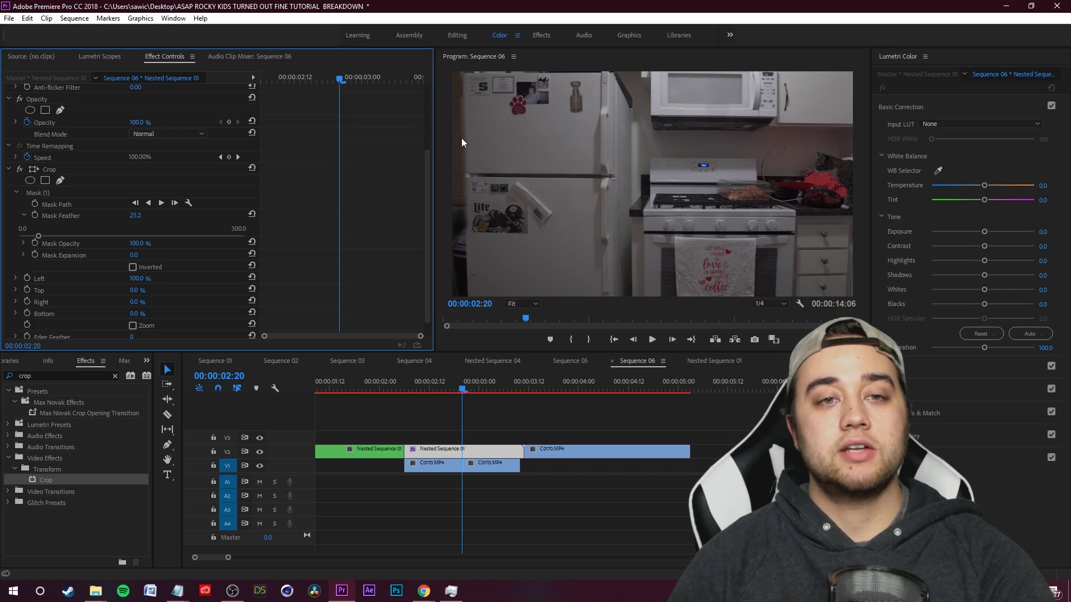
click(475, 449)
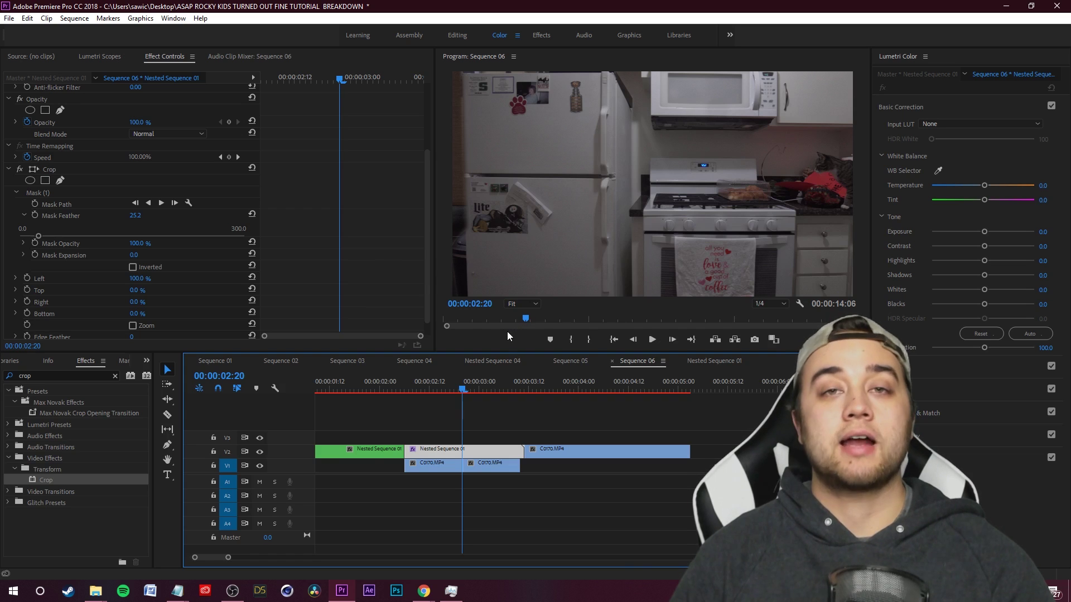
- Start animating the Crop mask's Mask Path with a keyframe at 00:00:02:20
scroll(424, 259, down, 1)
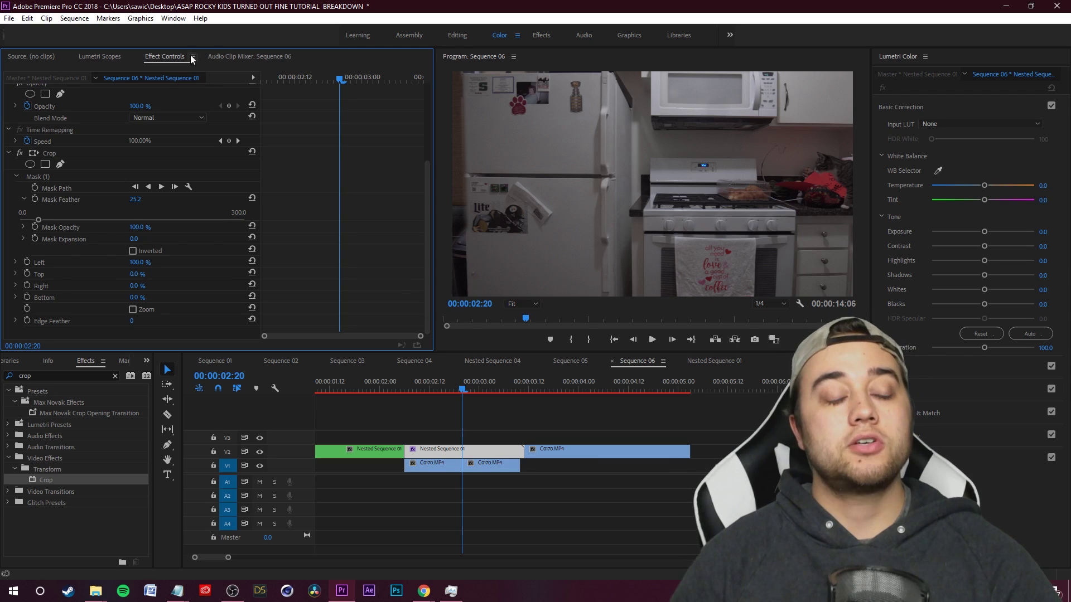
click(36, 176)
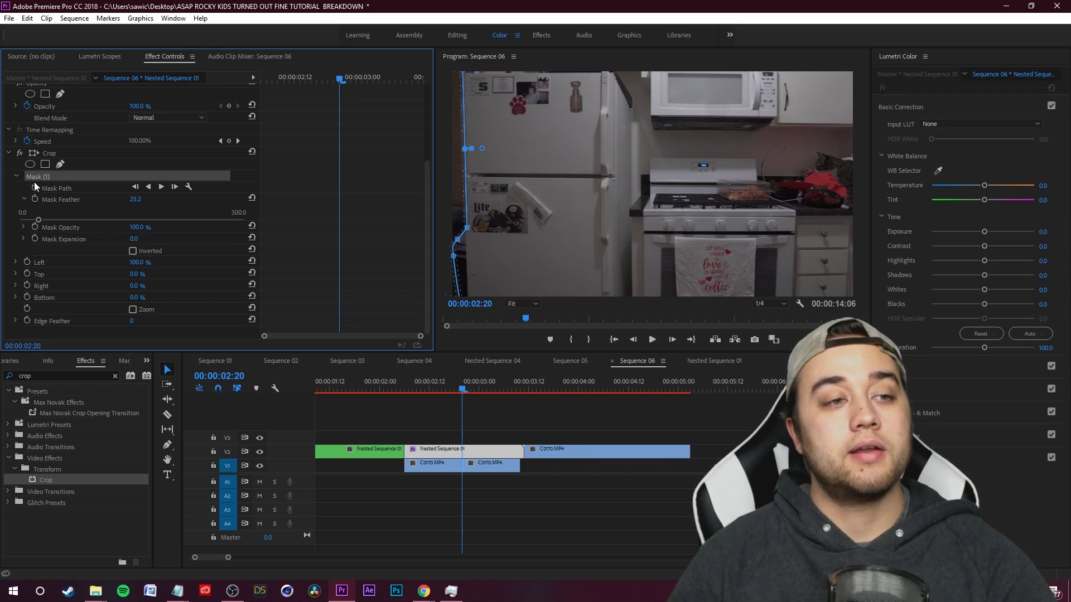
click(53, 185)
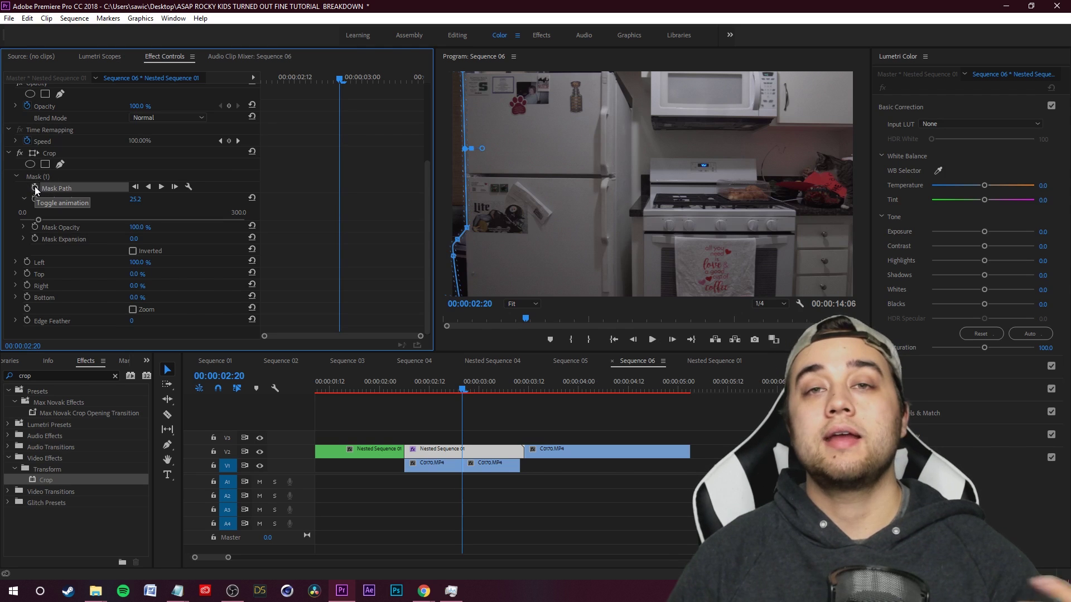
click(35, 188)
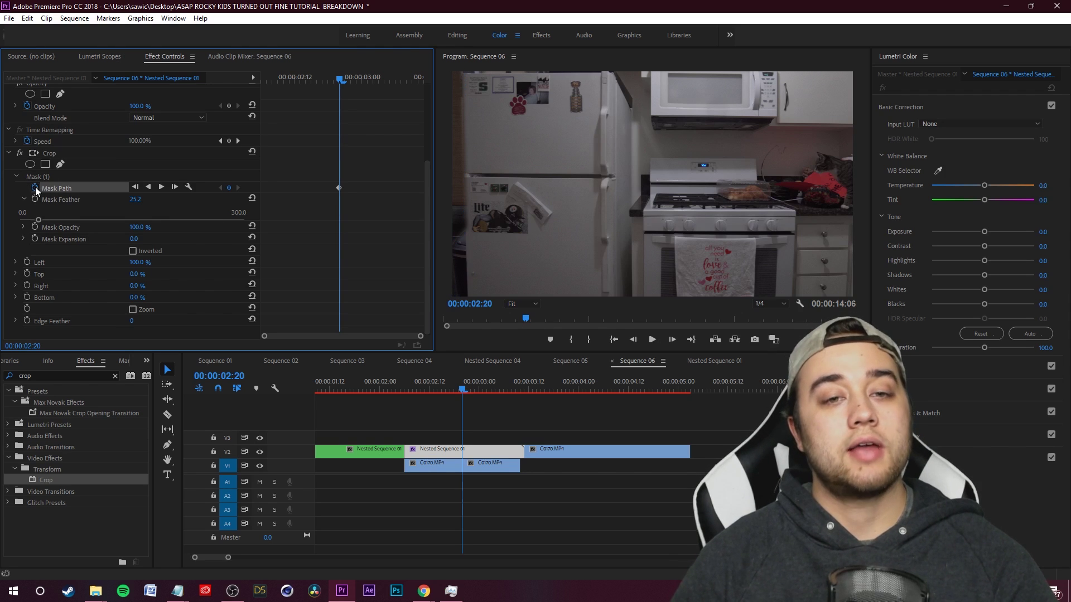
- At 00:00:03:10, set the Left crop to 0%, then shift and reshape the mask to follow the refrigerator's left edge
drag(464, 393, 520, 393)
click(38, 176)
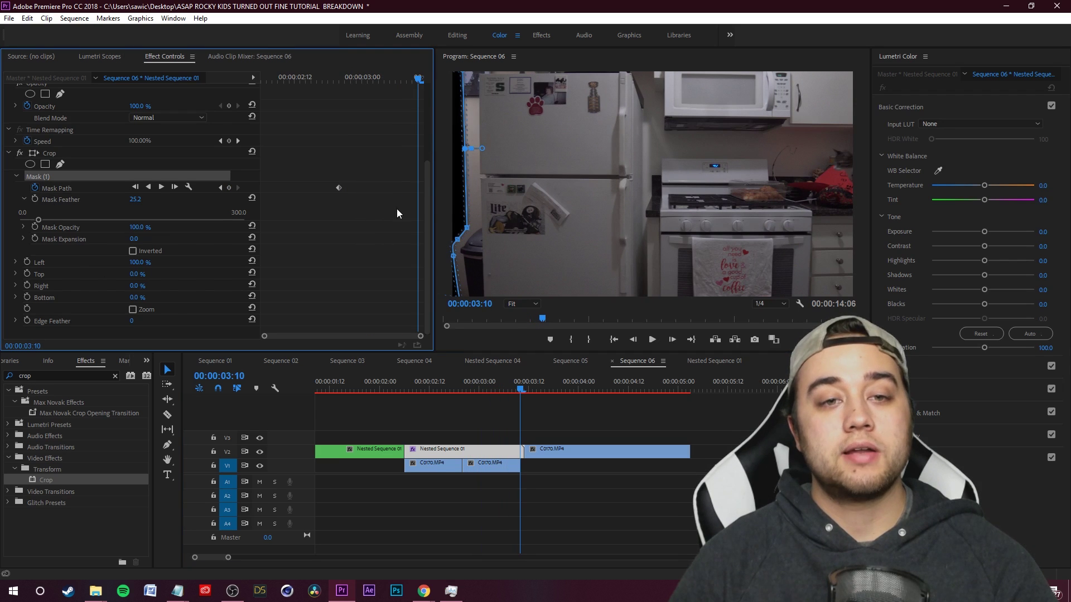
drag(456, 199, 473, 199)
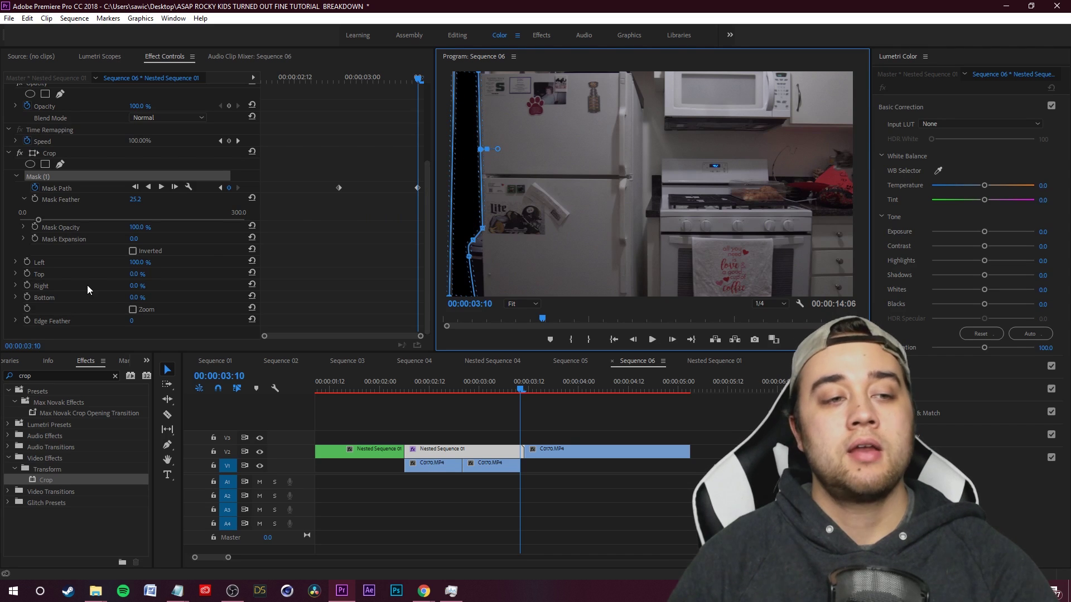
drag(142, 266, 90, 276)
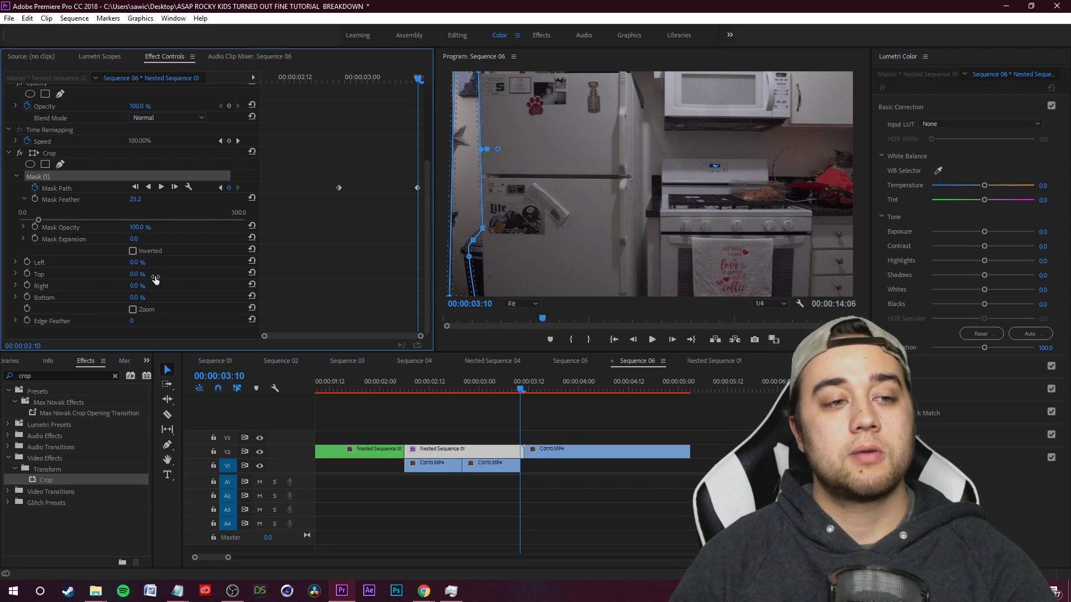
drag(470, 260, 482, 310)
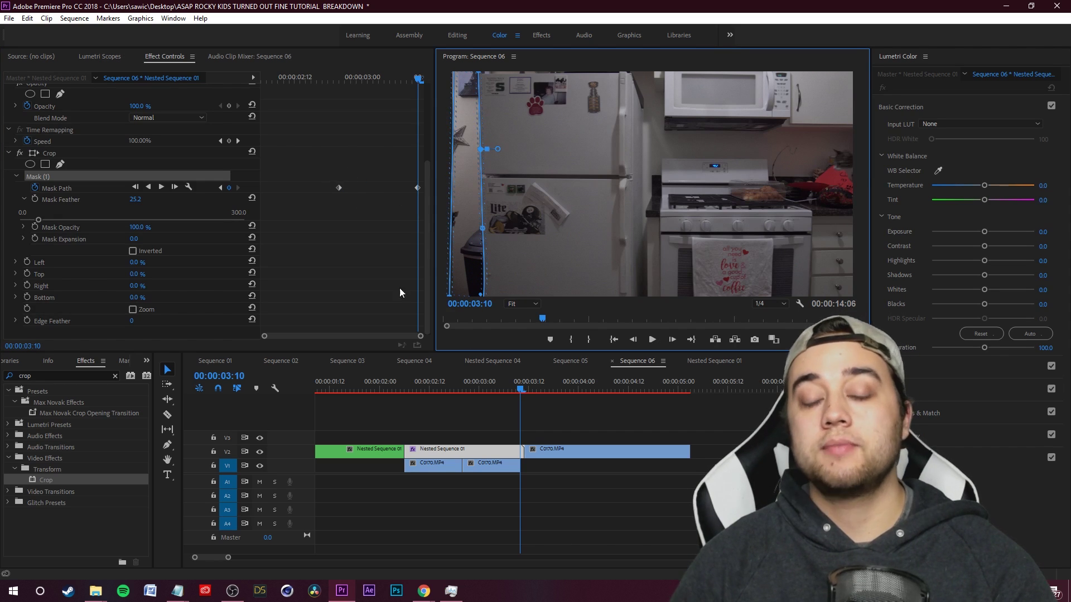
- Refine the mask's lower points and keyframe its path at 00:00:02:06 and 00:00:02:16 to follow the refrigerator's edge
drag(519, 390, 475, 385)
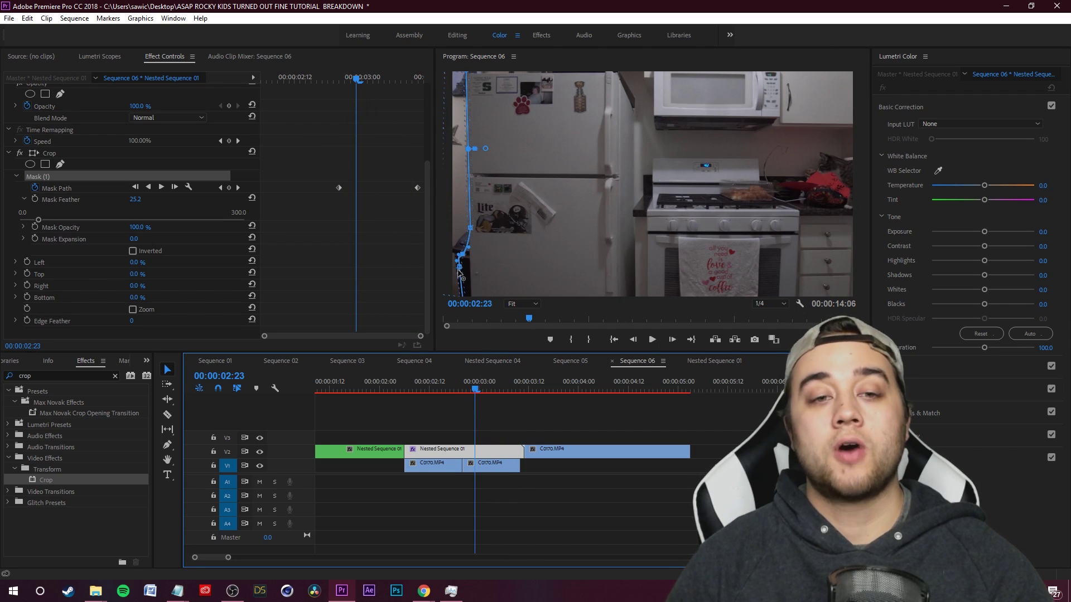
click(460, 267)
drag(480, 391, 407, 407)
drag(462, 218, 449, 216)
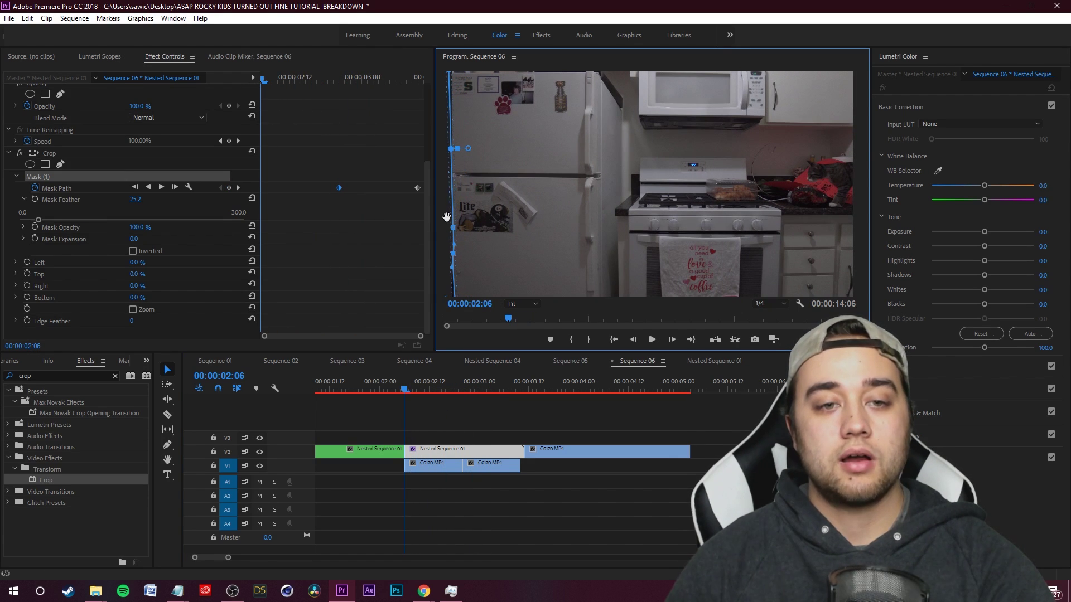
drag(405, 393, 446, 390)
click(456, 231)
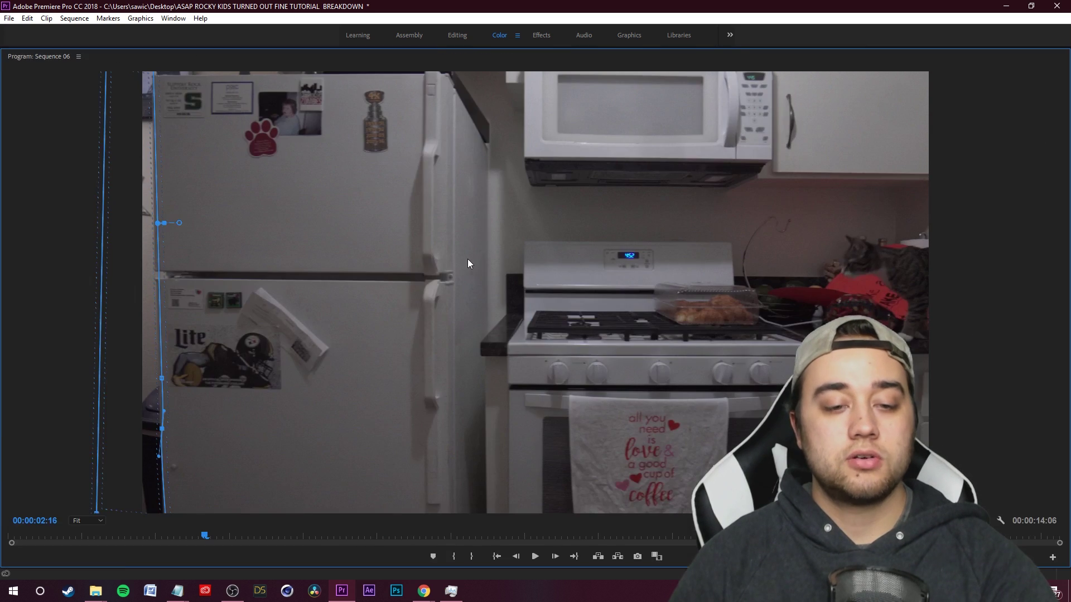
- Restore the Left crop to 100% and scrub to 00:00:03:04 to check the masked transition
drag(446, 390, 475, 395)
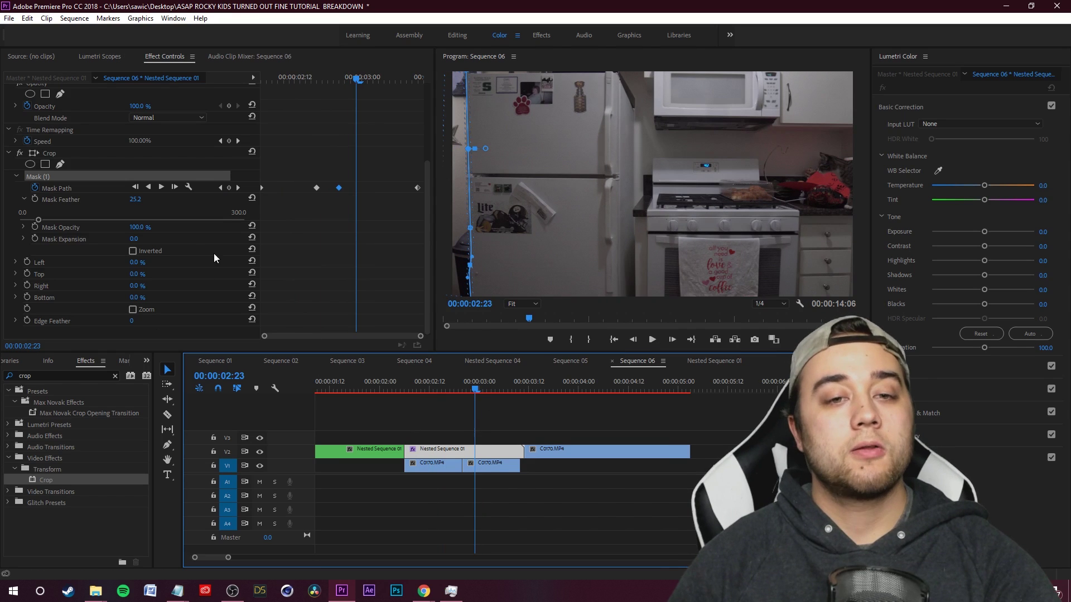
drag(135, 264, 293, 397)
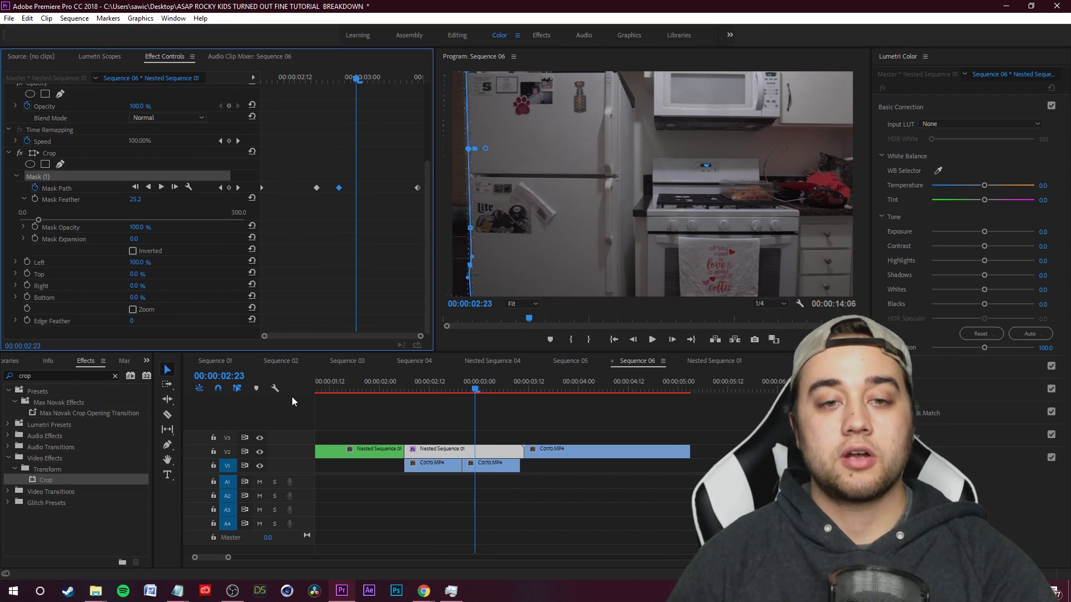
drag(486, 399, 496, 363)
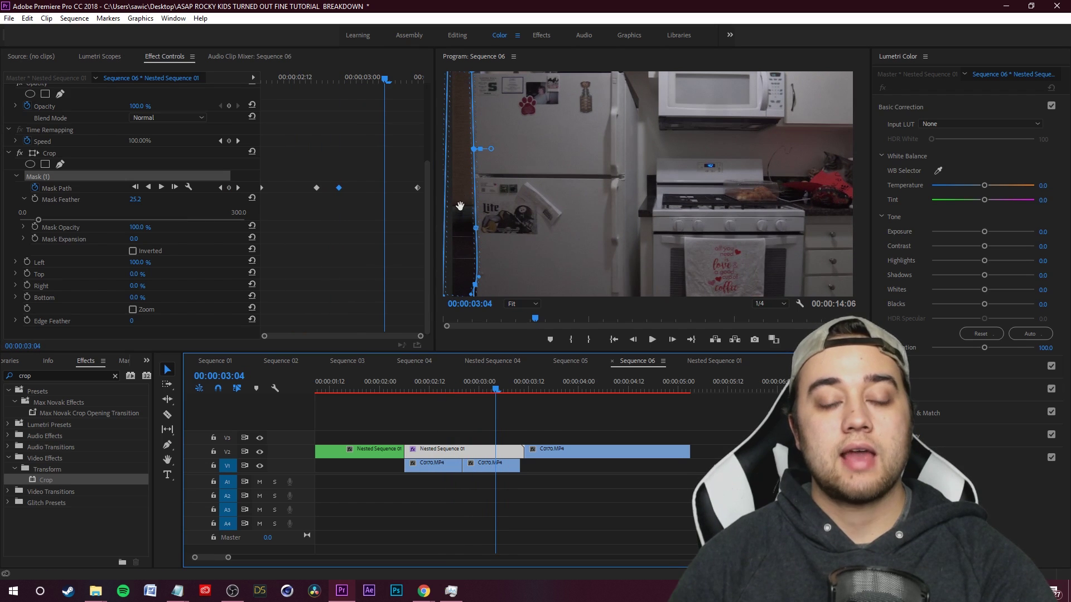
- Select the second C0170.MP4 clip beneath the nested sequence and toggle track V2's visibility to check the footage underneath
click(446, 464)
click(472, 465)
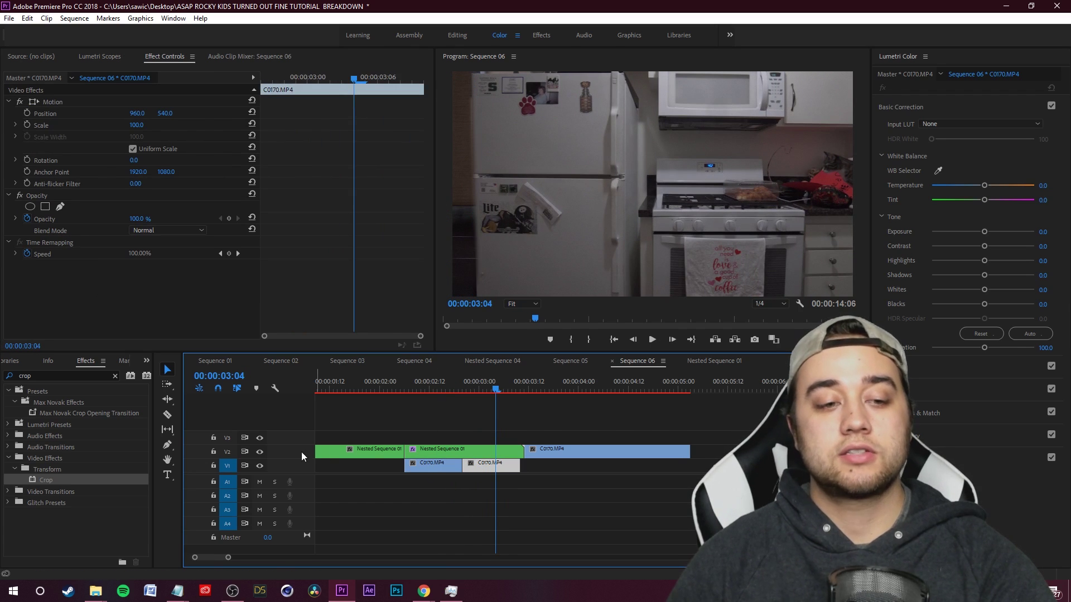
click(258, 451)
double_click(258, 452)
click(258, 451)
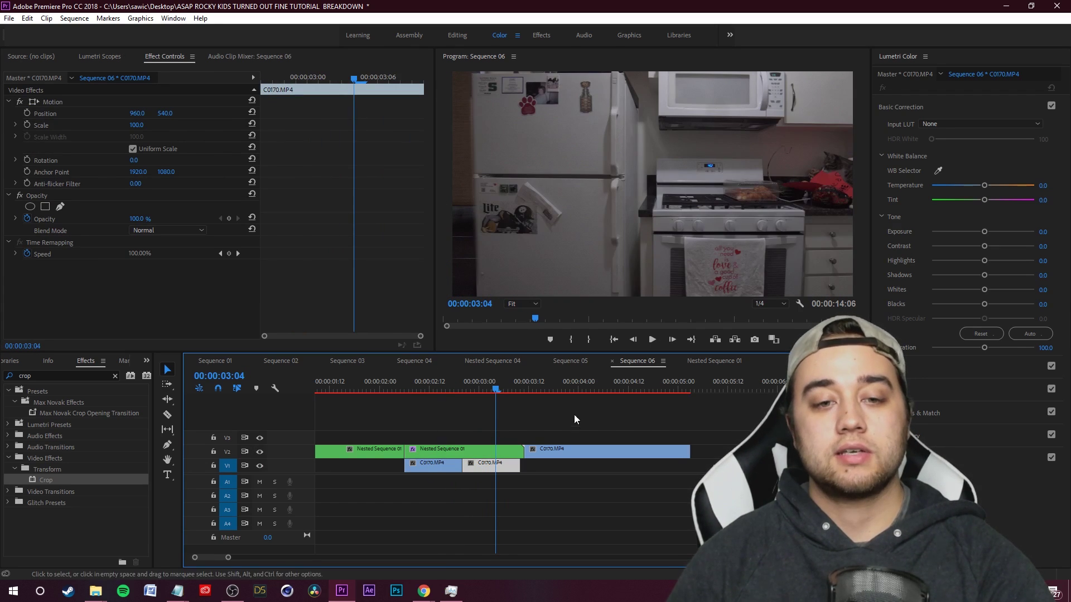
- Play the transition to check the footage motion, restarting at 00:00:02:17, and return to the cut at 00:00:02:20
click(599, 418)
key(space)
key(space)
click(449, 385)
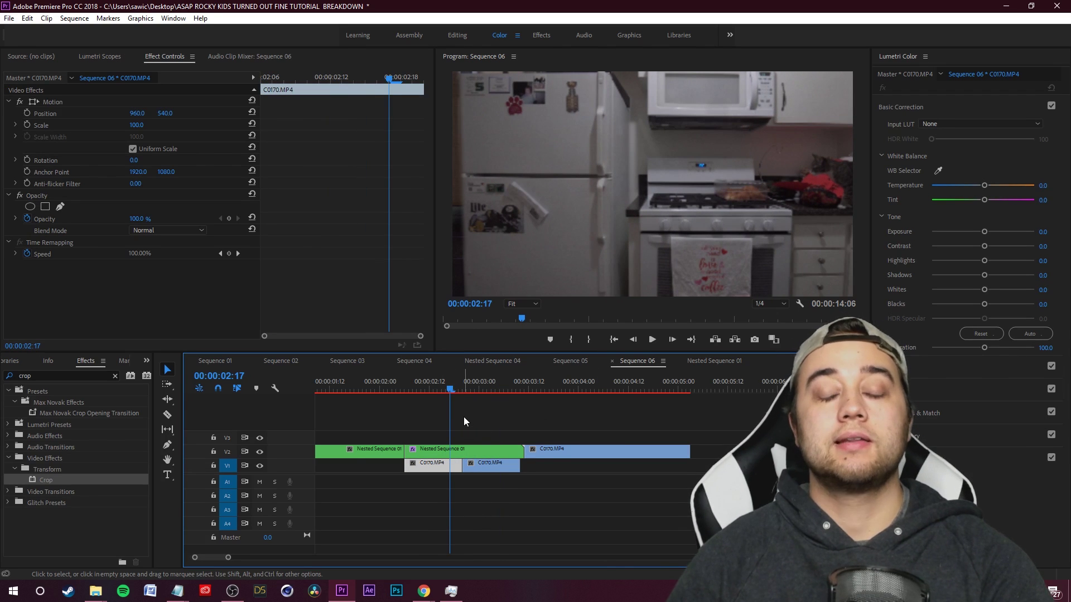
key(space)
key(space)
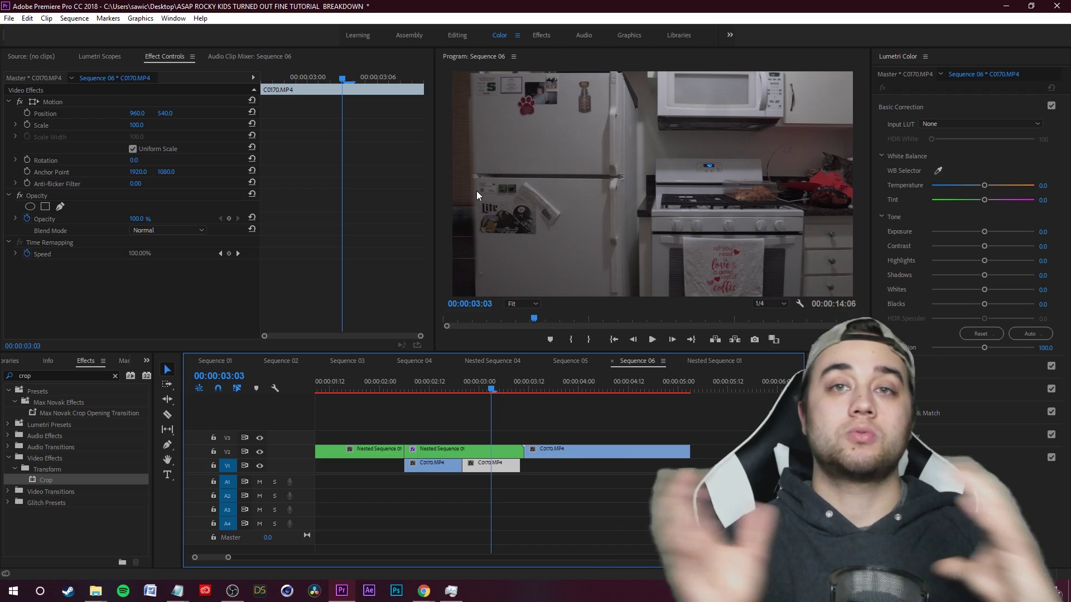
key(Up)
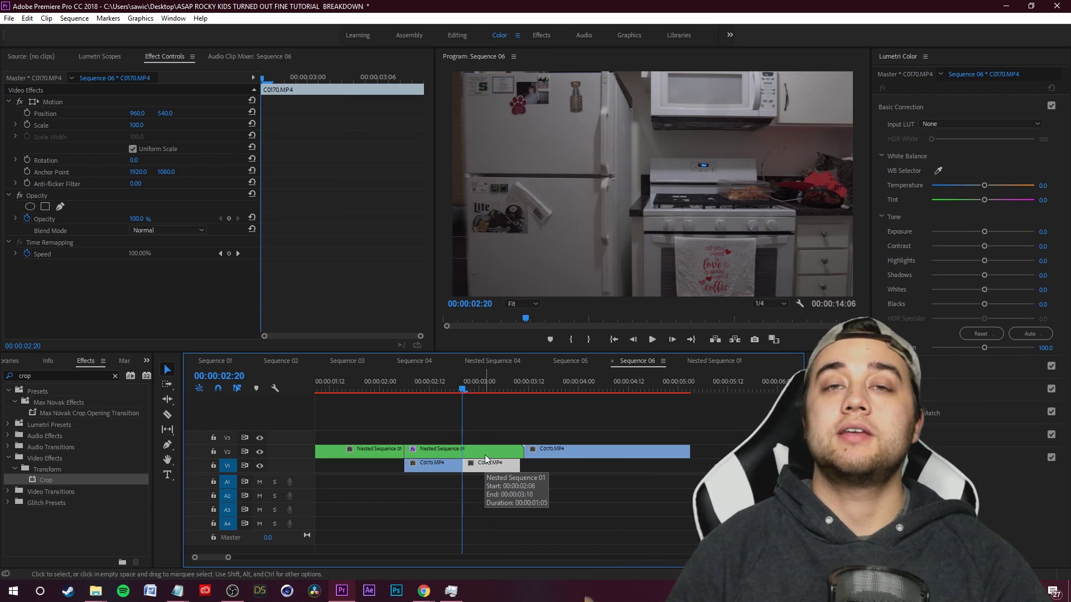
- Lower the opacity of the nested sequence above C0170.MP4 to 37% so the clip underneath shows through
click(485, 454)
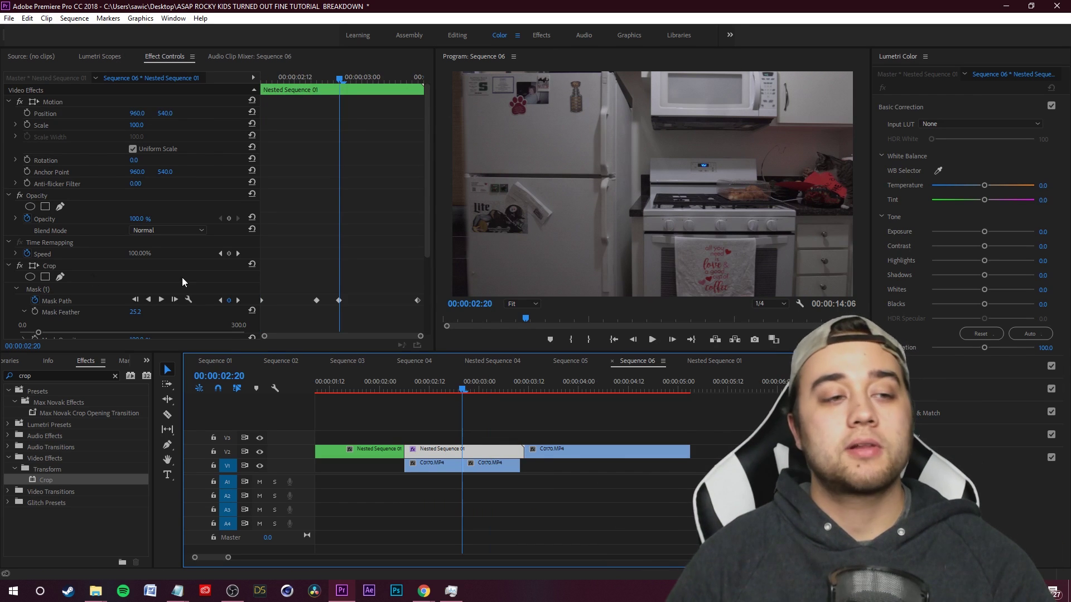
click(9, 267)
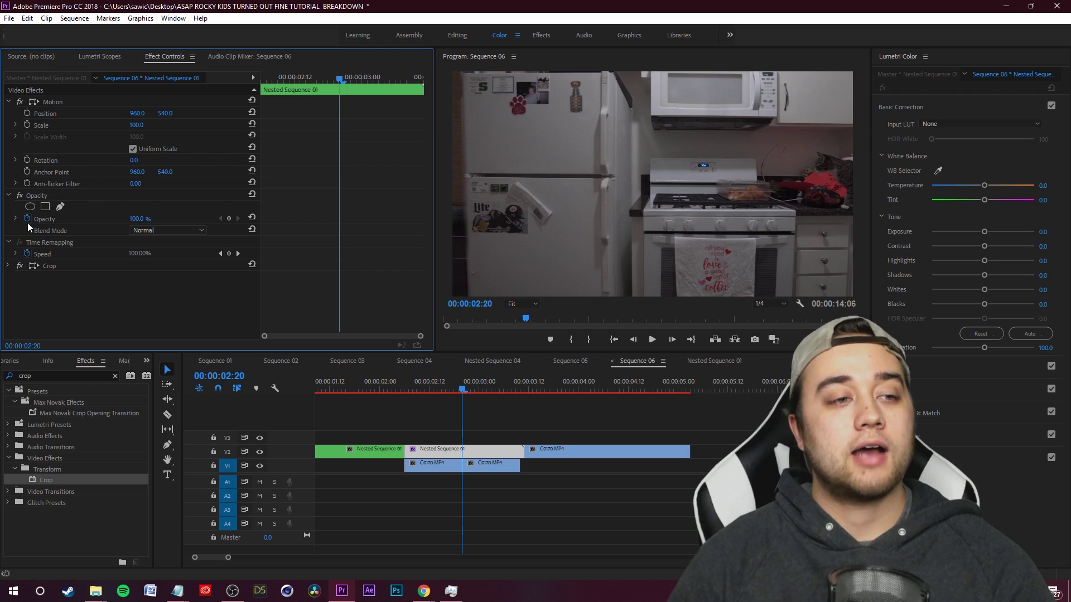
drag(137, 219, 505, 220)
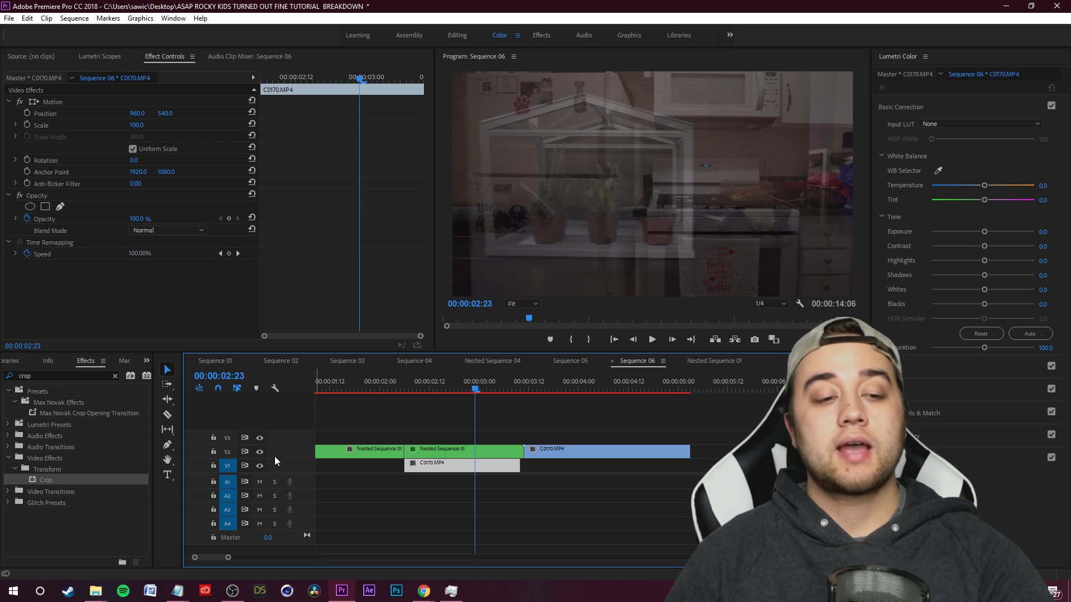
- Toggle track V2's visibility repeatedly at 00:00:02:23 to compare the nested sequence with the C0170.MP4 footage underneath
click(259, 452)
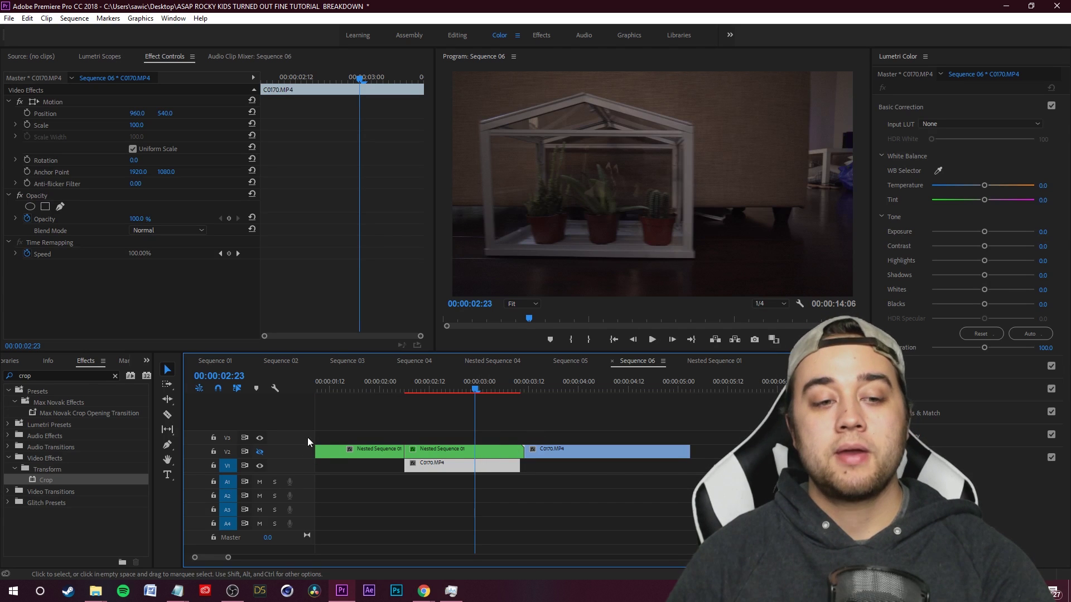
click(258, 451)
click(258, 451)
click(258, 451)
click(258, 451)
click(257, 451)
click(258, 451)
click(259, 452)
click(258, 452)
click(258, 452)
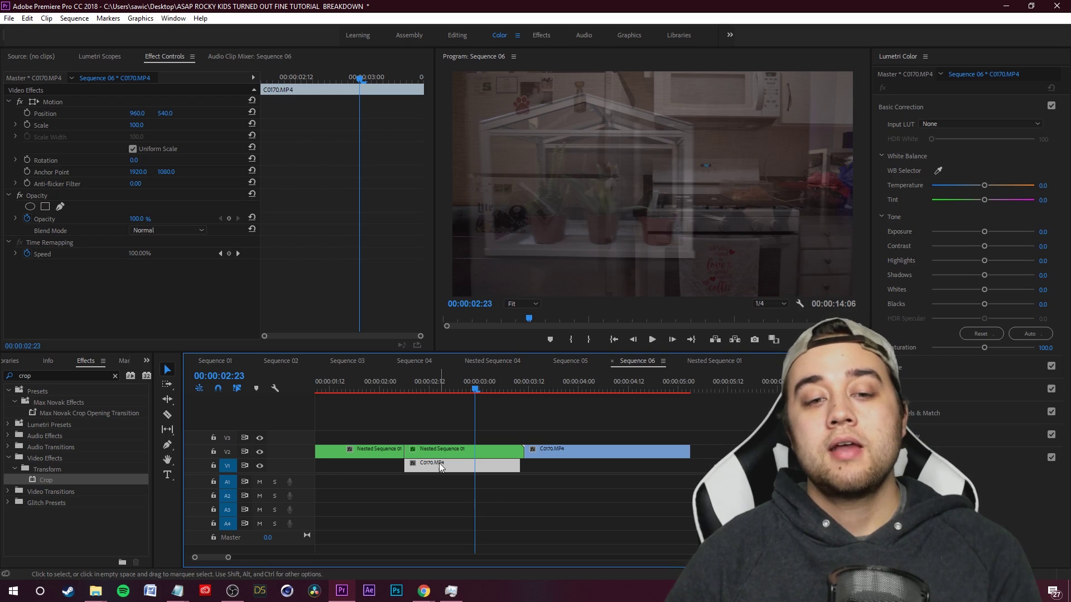
- Set the horizontal position of the C0170.MP4 clip beneath the nested sequence to -684 and step back to 00:00:02:21
drag(137, 113, 1, 114)
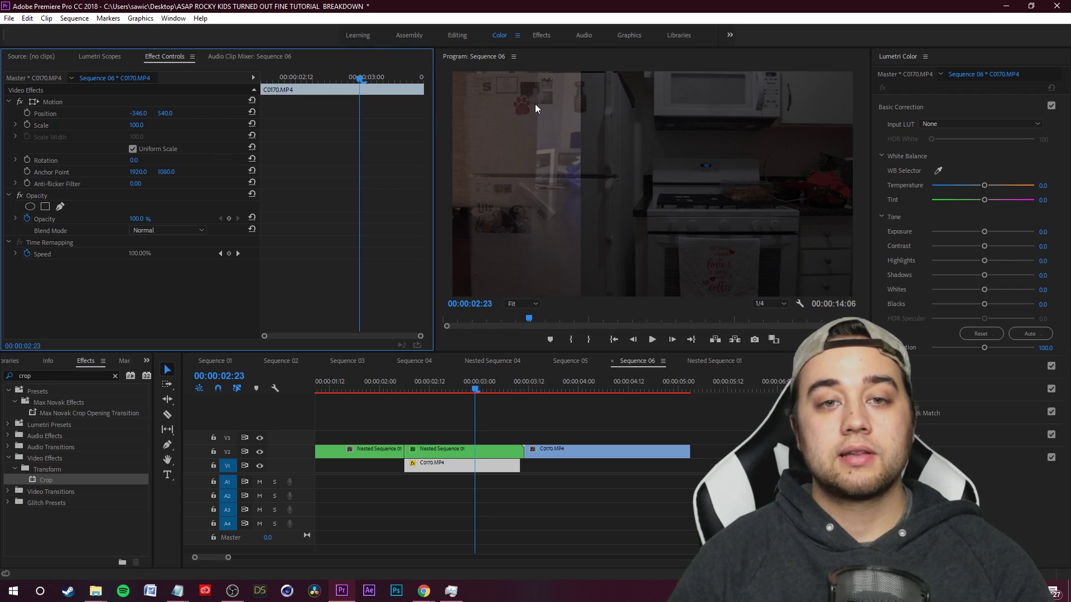
drag(143, 113, 19, 113)
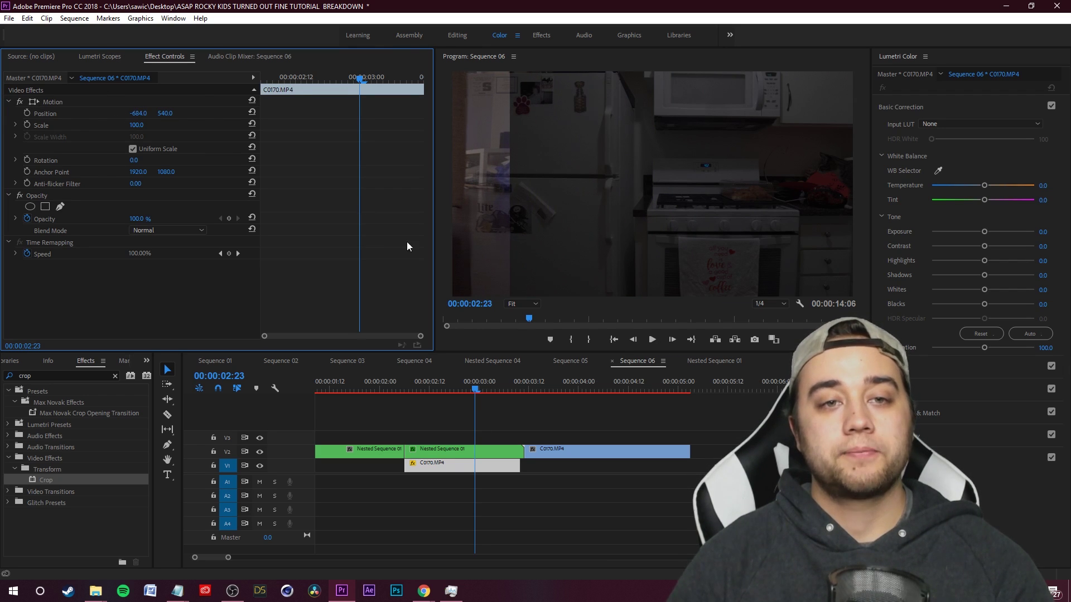
key(Left)
key(Left)
- Apply the Crop effect to the C0170.MP4 clip on track V1 and hide track V2
click(45, 377)
drag(47, 489, 424, 461)
click(259, 451)
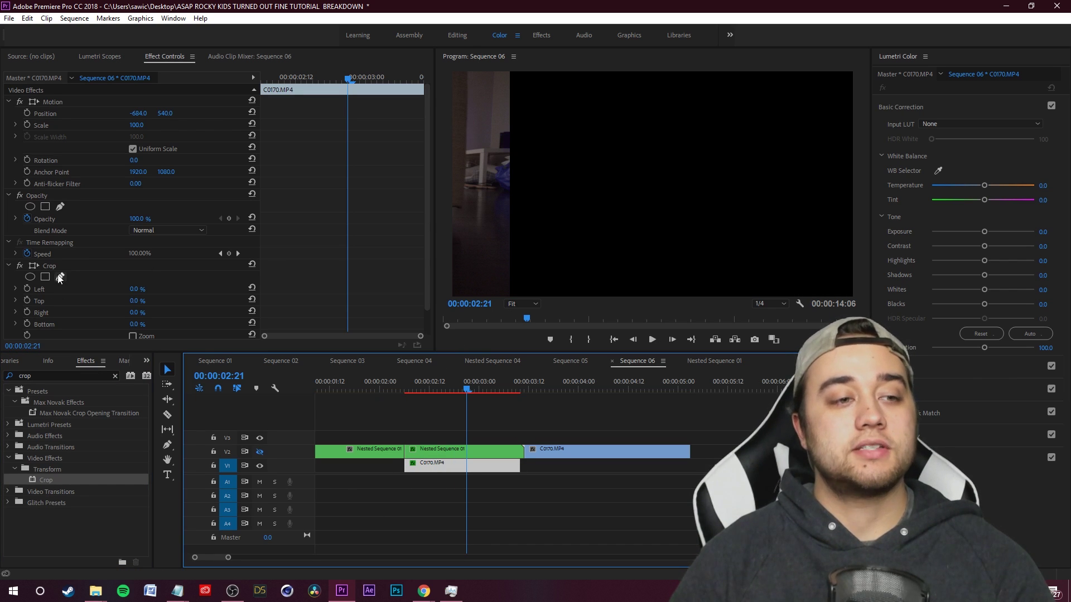
- Draw a closed freeform Crop mask over the exposed right edge of the C0170.MP4 clip on track V1
click(60, 277)
click(468, 73)
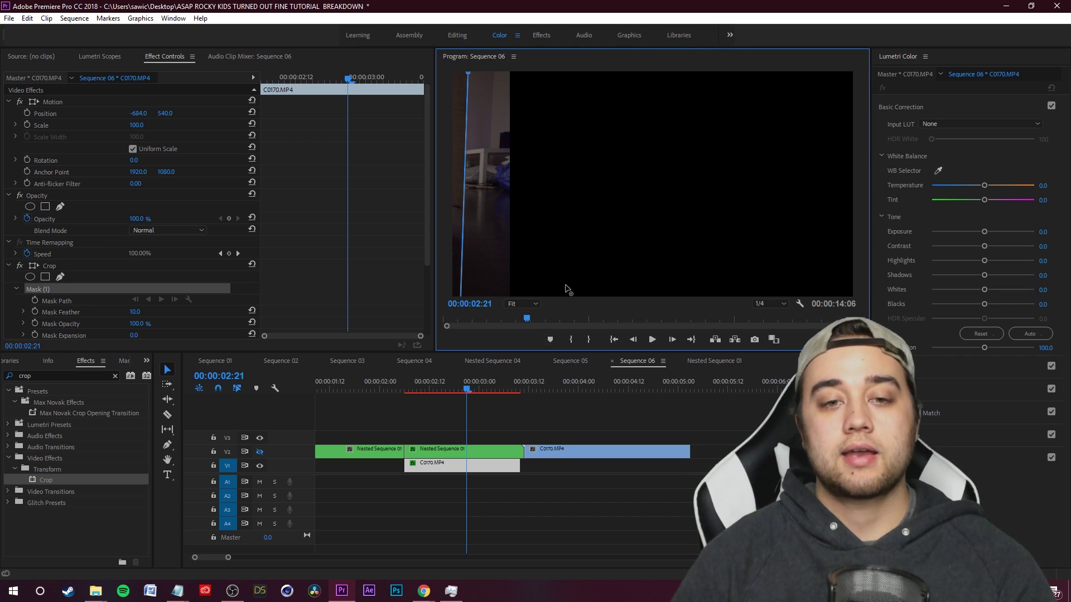
click(554, 91)
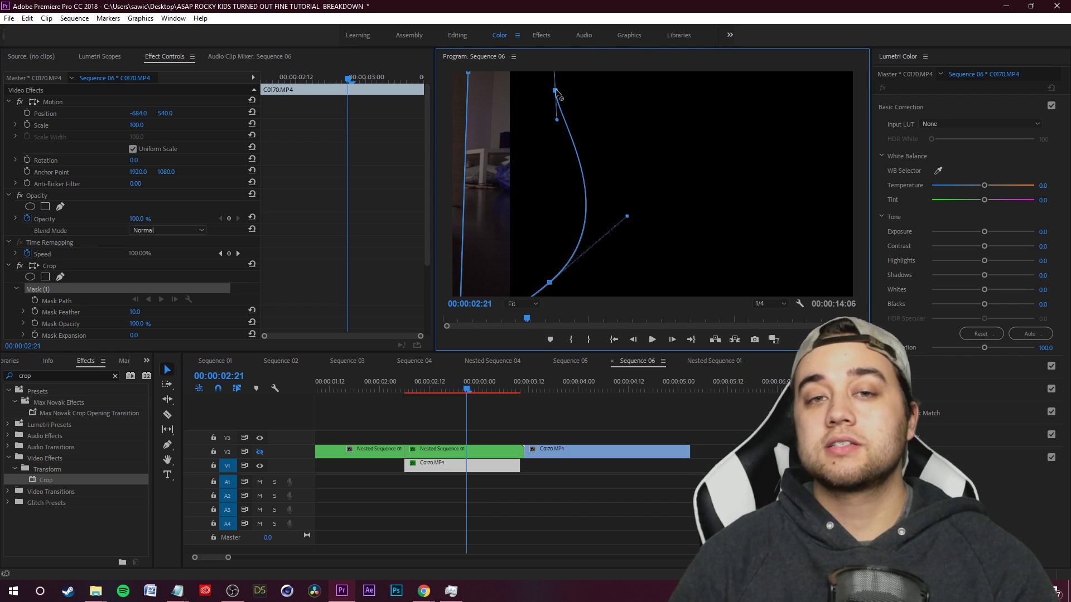
click(469, 73)
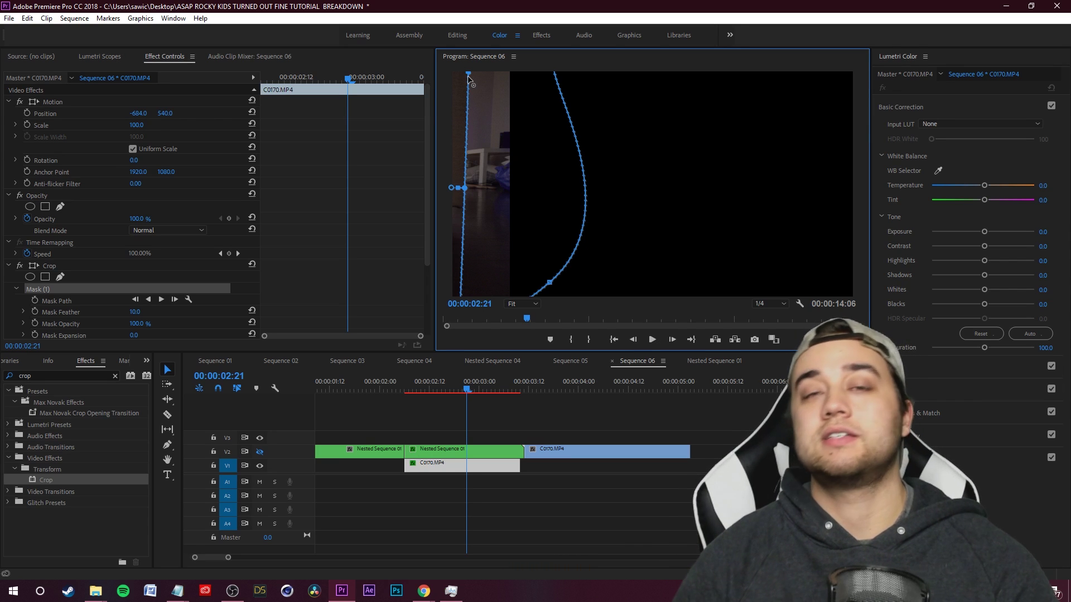
- Set the clip's Left crop to 100% and its mask feather to 34.9
scroll(192, 316, down, 2)
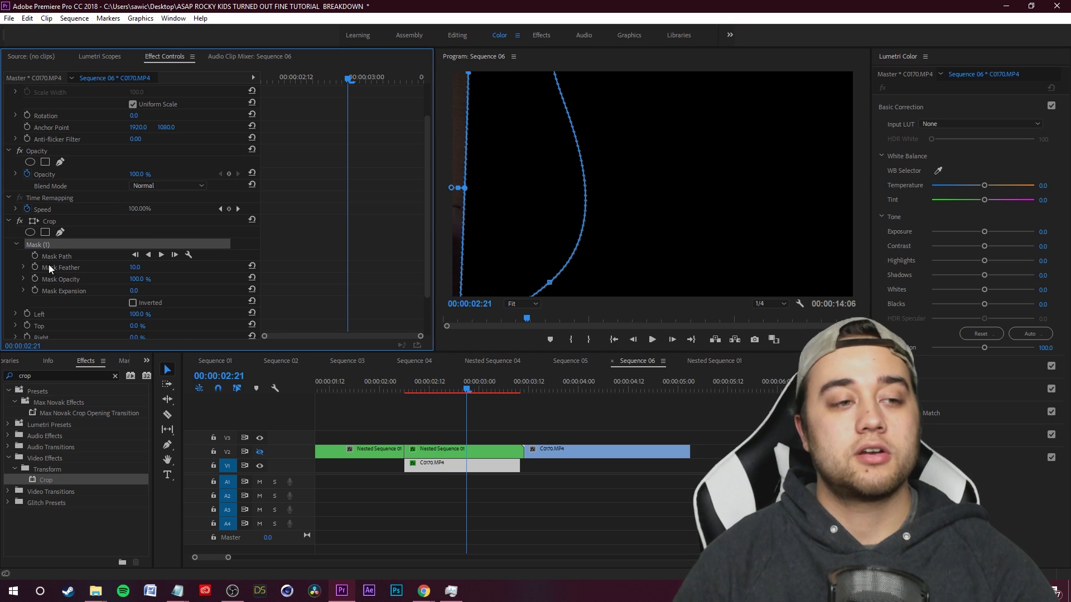
click(22, 267)
drag(34, 287, 45, 288)
- Set the horizontal position of the Nested Sequence 01 clip above C0170.MP4 to 939
click(540, 444)
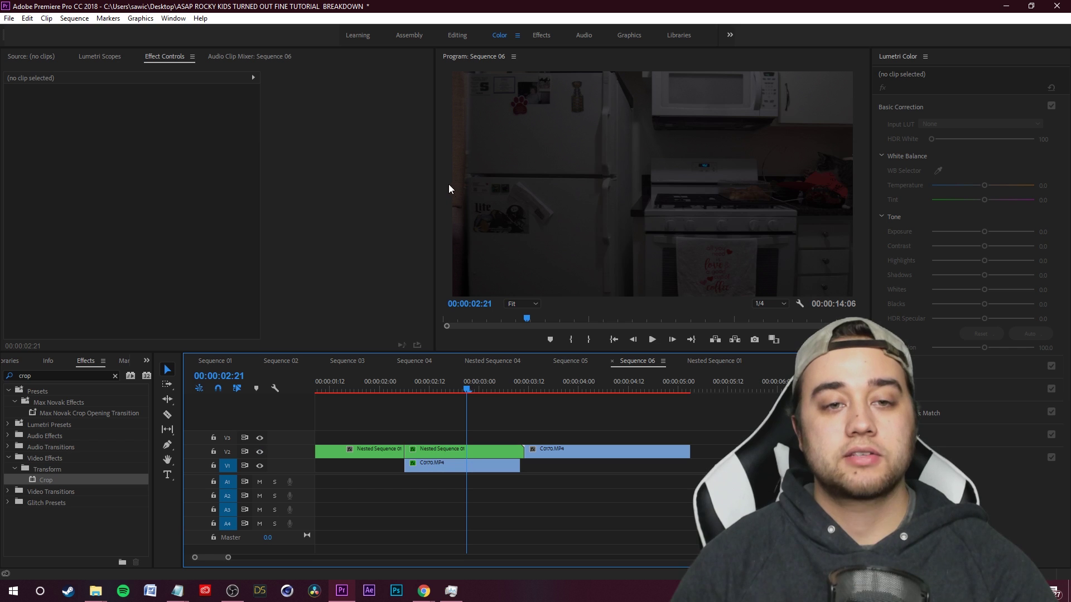
click(482, 453)
drag(136, 113, 125, 113)
- Try to animate the position of the V1 C0170.MP4 clip with keyframes at 00:00:02:21, 00:00:03:09 and 00:00:02:06
click(477, 465)
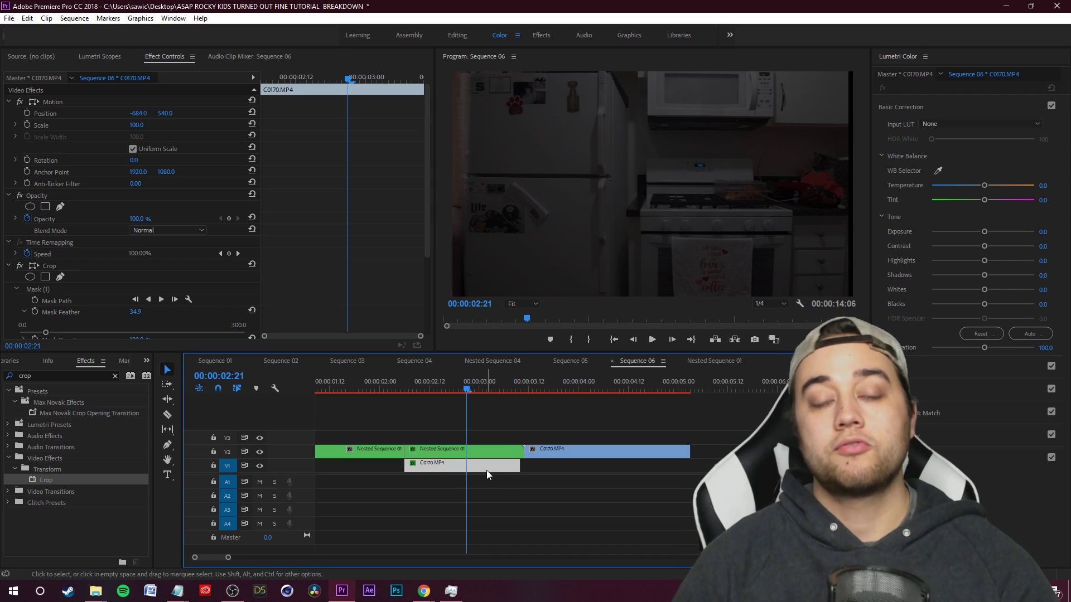
click(27, 113)
click(26, 125)
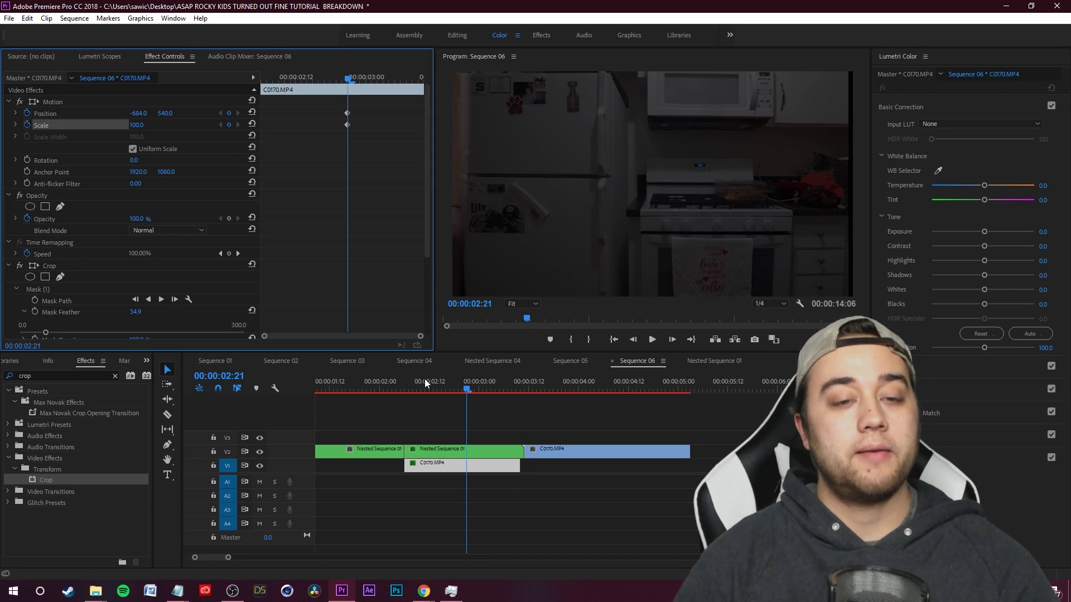
click(475, 390)
drag(477, 394, 517, 400)
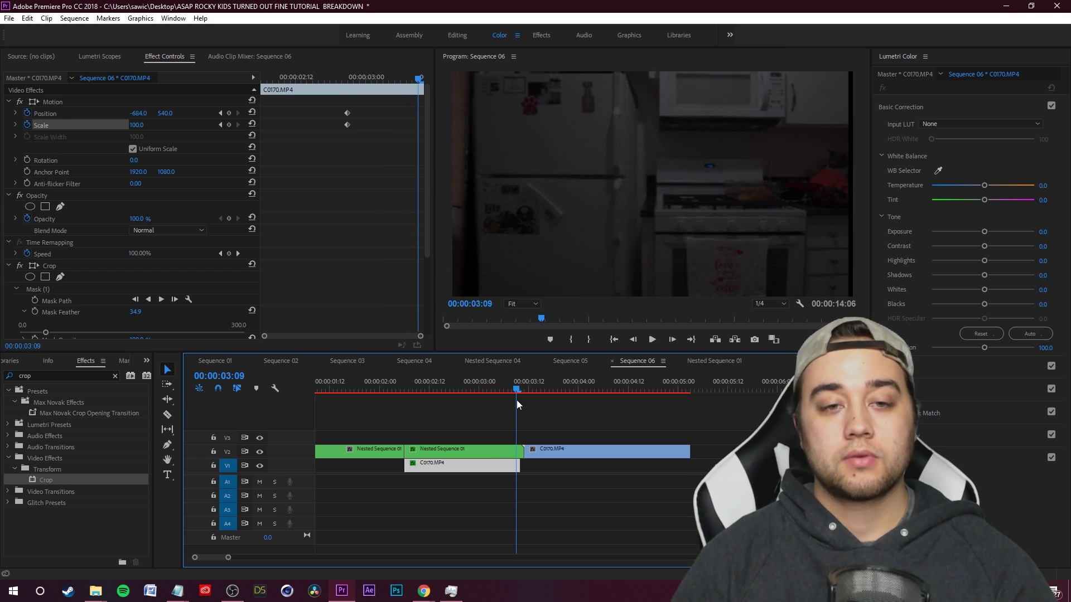
drag(137, 116, 137, 116)
drag(510, 382, 404, 401)
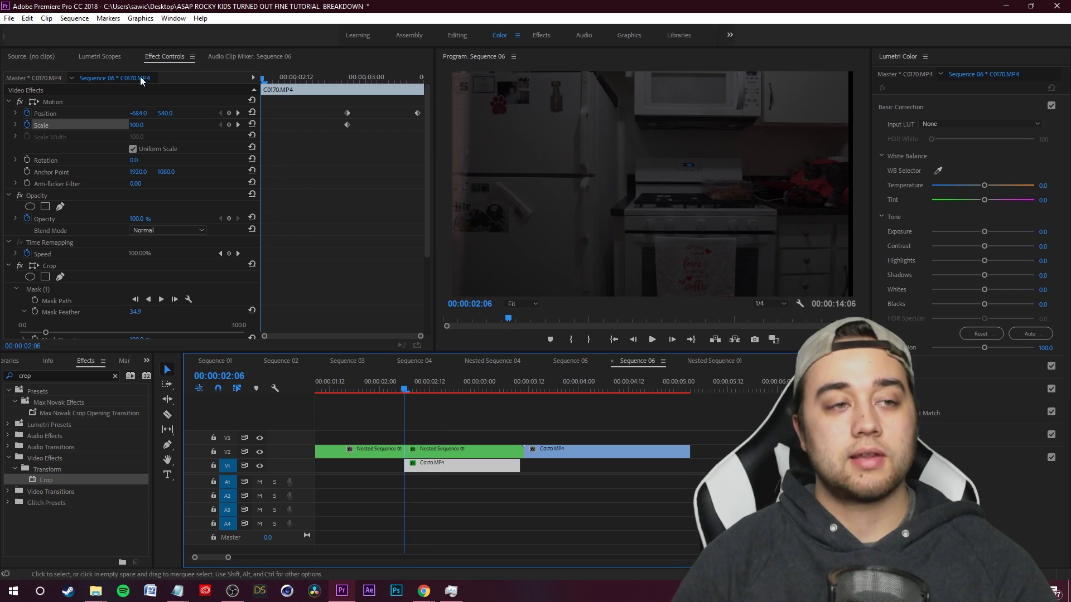
drag(136, 113, 126, 113)
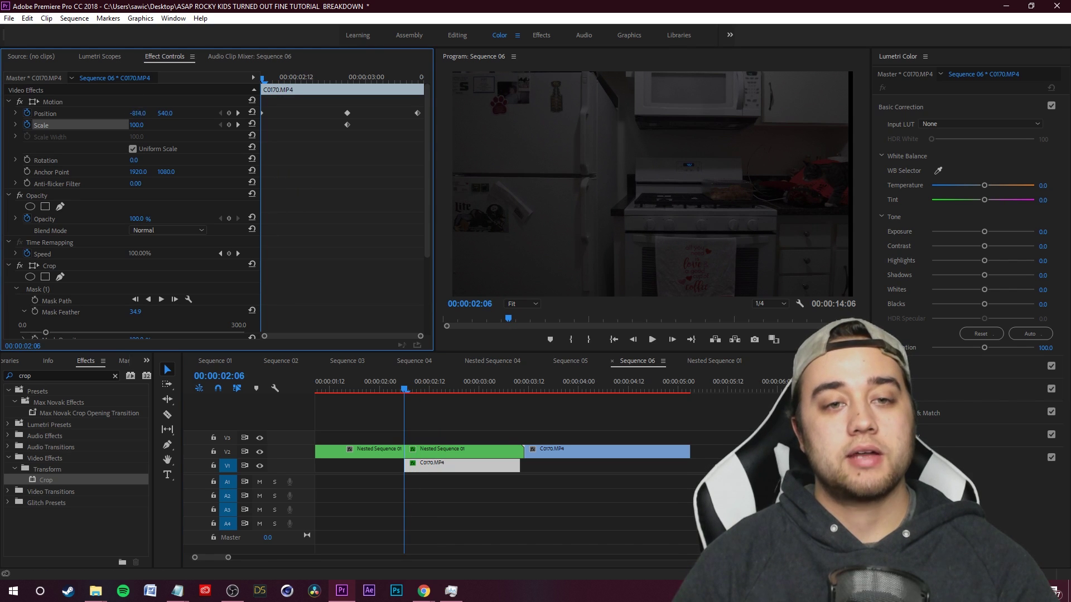
mouse_move(406, 394)
mouse_down()
mouse_move(504, 396)
mouse_move(440, 402)
mouse_move(478, 398)
mouse_move(447, 391)
mouse_move(415, 406)
mouse_move(404, 393)
mouse_up()
- Start Position and Scale keyframes on Nested Sequence 01 at 00:00:02:06, and set its horizontal position to 2745 at 00:00:03:10
click(471, 453)
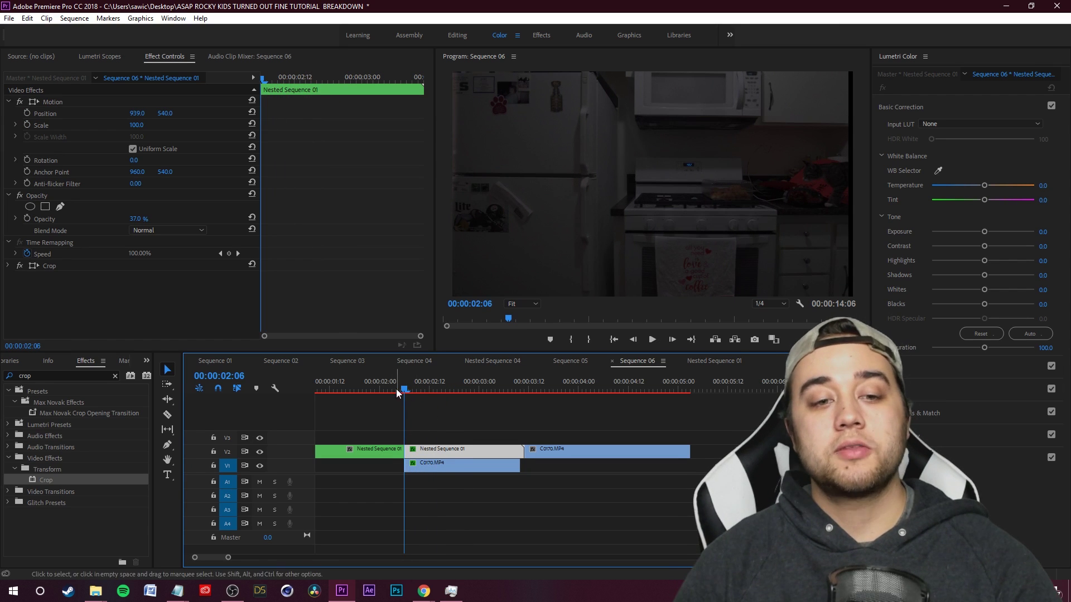
click(27, 113)
click(27, 125)
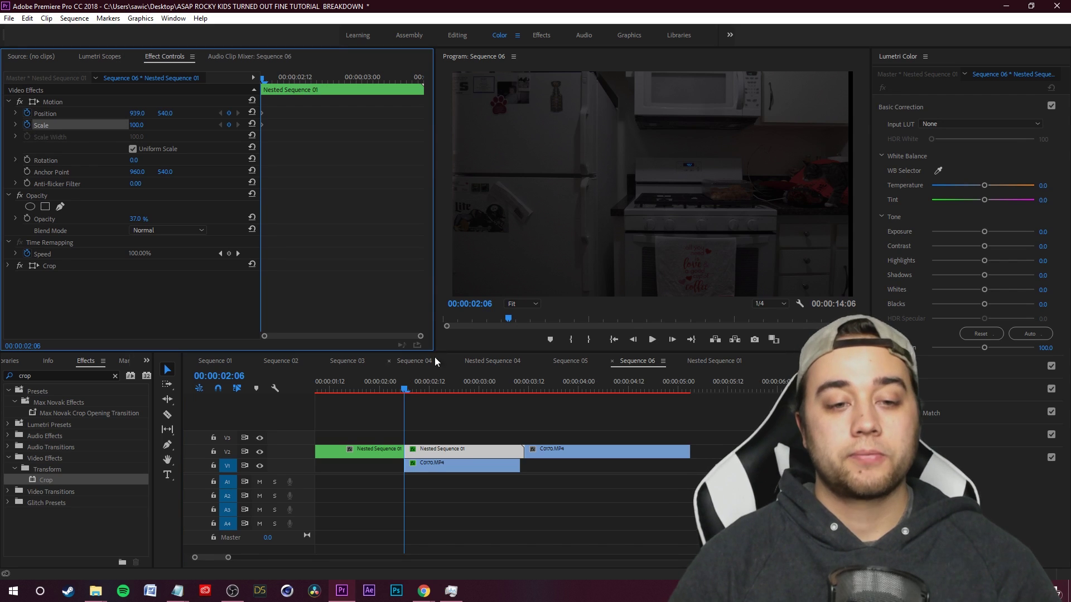
drag(435, 389, 523, 412)
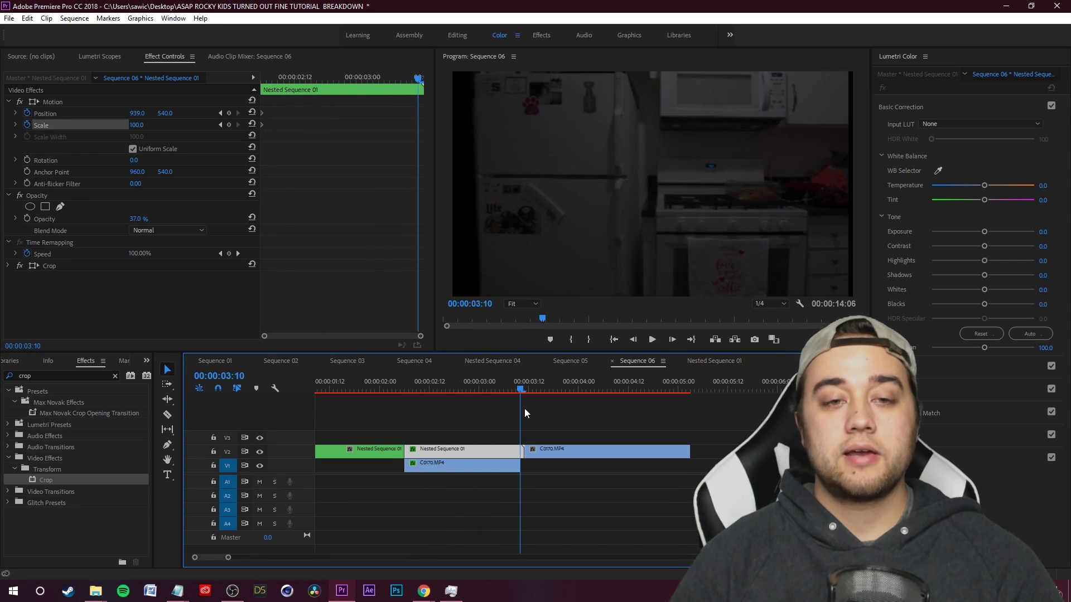
drag(133, 116, 624, 47)
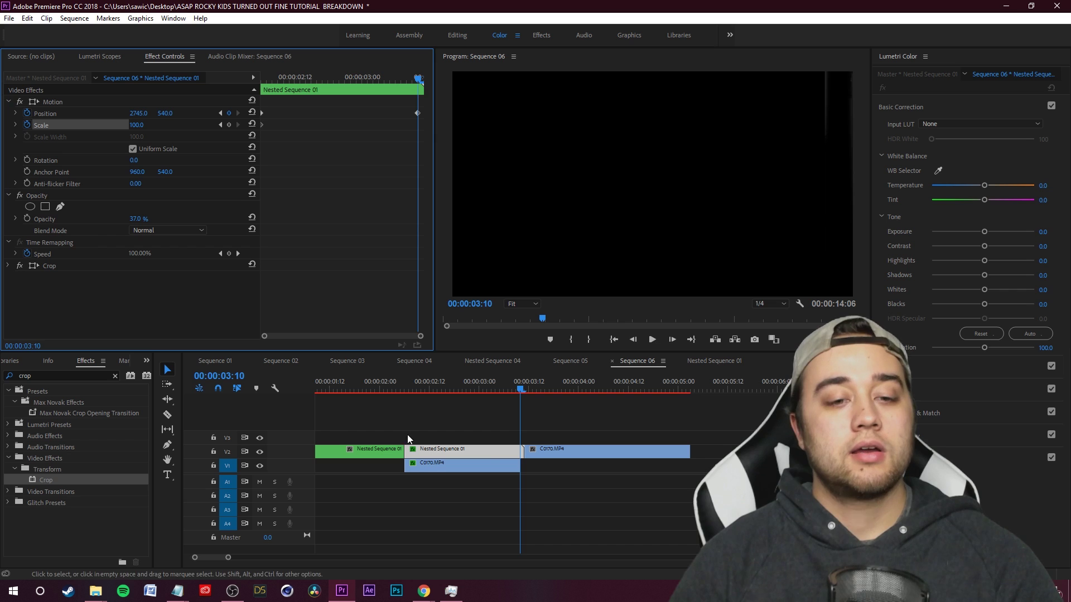
- Select the nested sequence's Crop mask at 00:00:03:10 and adjust its upper-left point
click(8, 266)
click(36, 289)
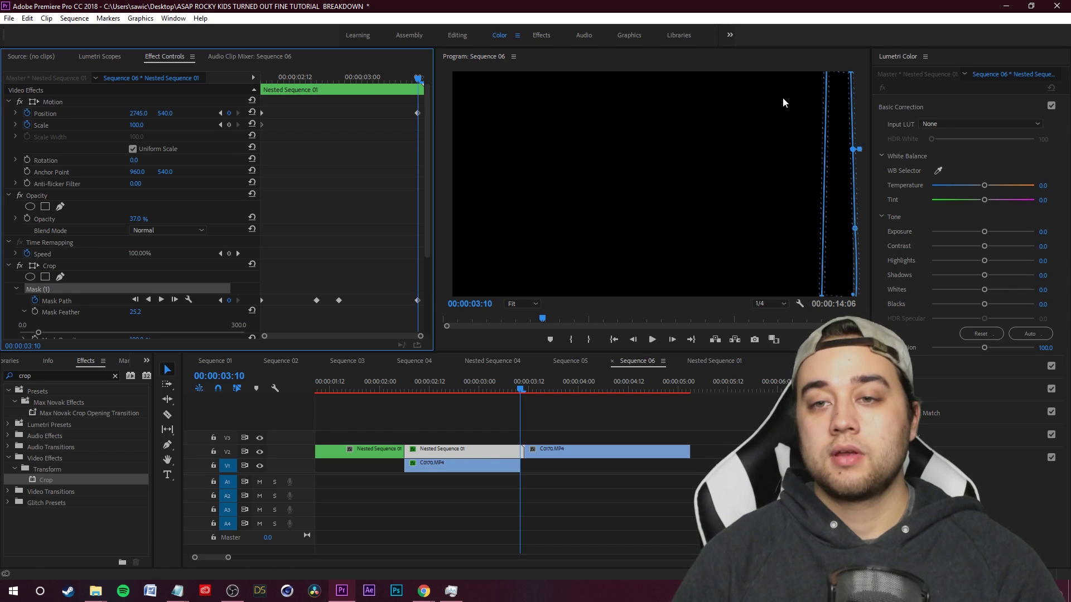
click(828, 87)
drag(701, 36, 700, 37)
- Scrub and play the transition from 00:00:02:06, toggling track V1's visibility to compare both layers' movement
click(546, 397)
click(477, 392)
drag(477, 393, 417, 402)
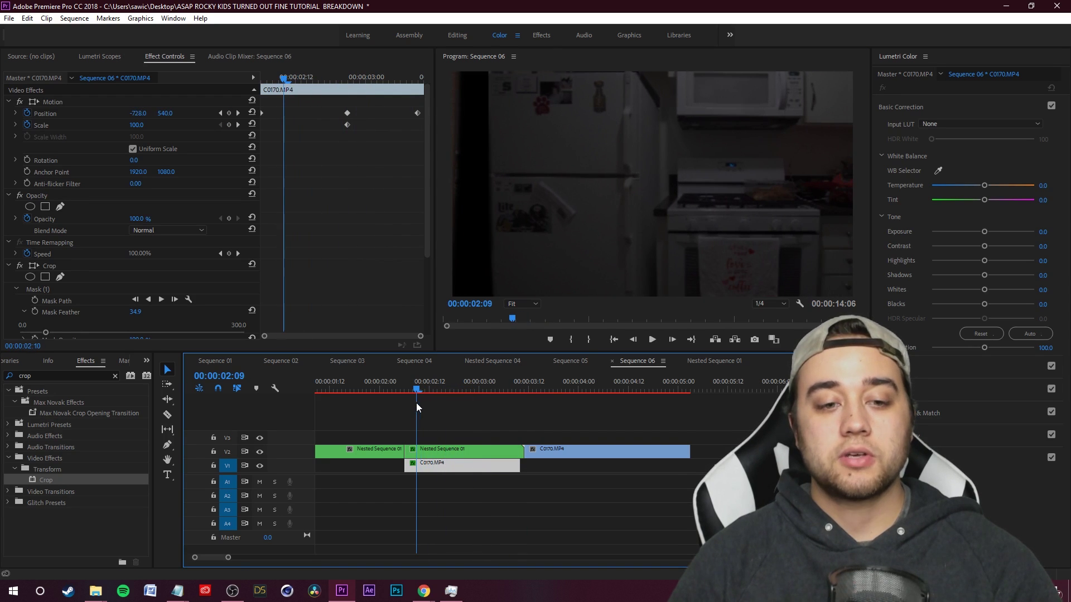
click(259, 466)
click(404, 394)
mouse_move(405, 397)
mouse_down()
mouse_move(439, 410)
mouse_move(523, 406)
mouse_move(407, 411)
mouse_up()
key(space)
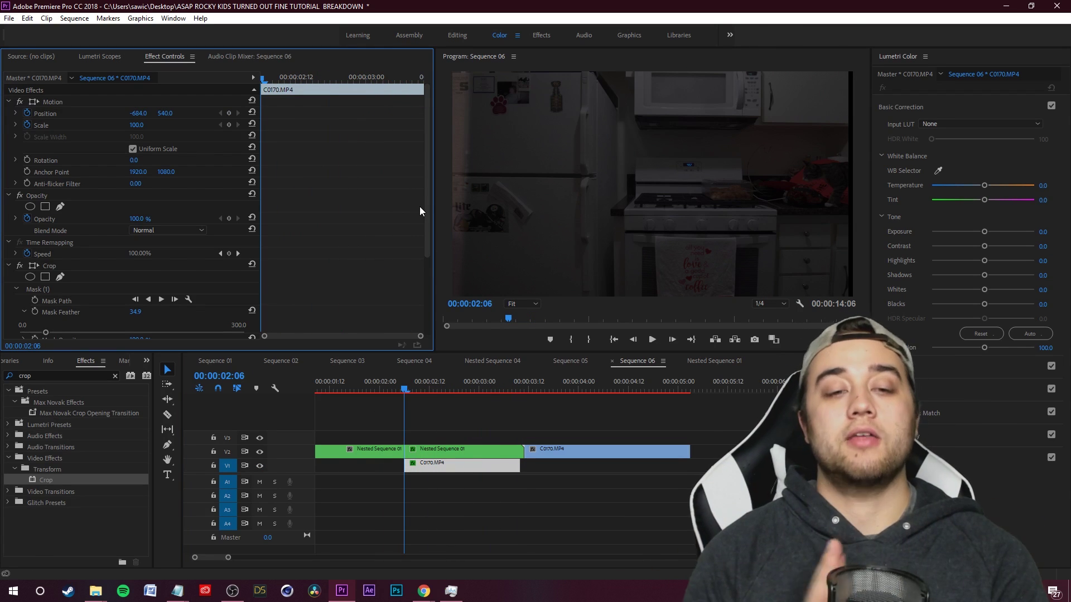
- Keyframe the V1 C0170.MP4 clip's Position and Scale at 00:00:02:06, and shift it to the right at 00:00:02:20
click(428, 469)
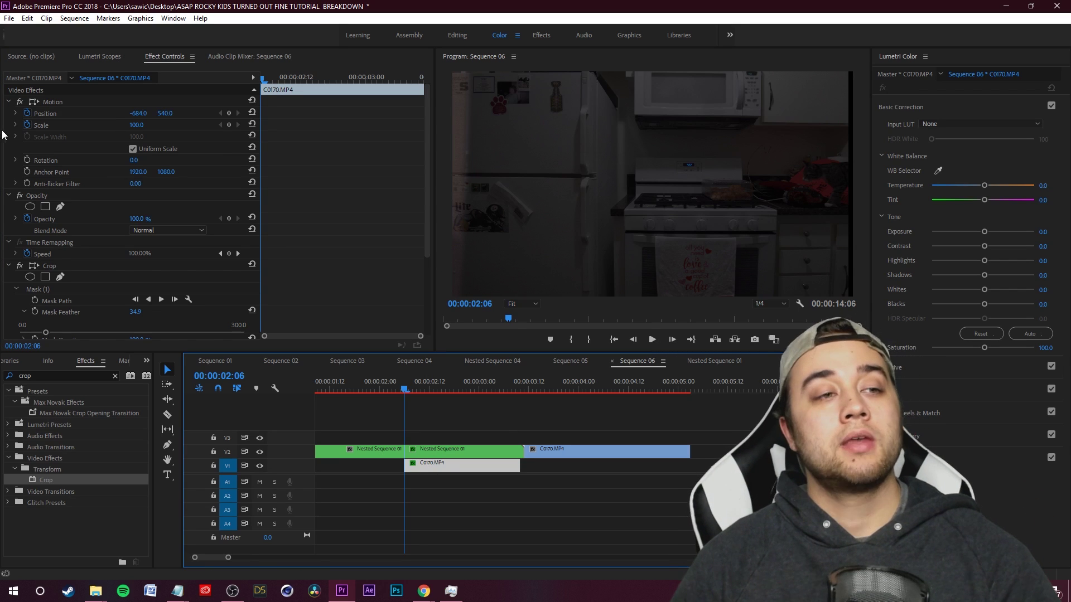
click(37, 115)
click(27, 113)
click(41, 125)
click(412, 390)
drag(411, 391, 463, 390)
drag(137, 115, 258, 115)
- Adjust the V1 clip's mask path at 00:00:02:20, and set its horizontal position to 1107 at 00:00:03:09
click(41, 288)
click(644, 301)
click(480, 467)
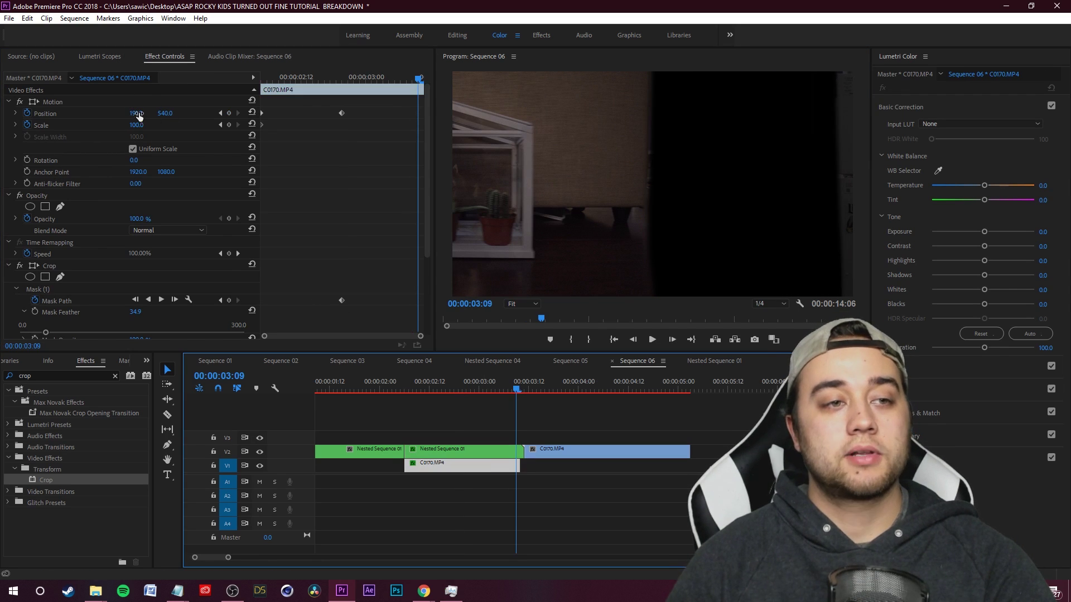
drag(139, 116, 53, 116)
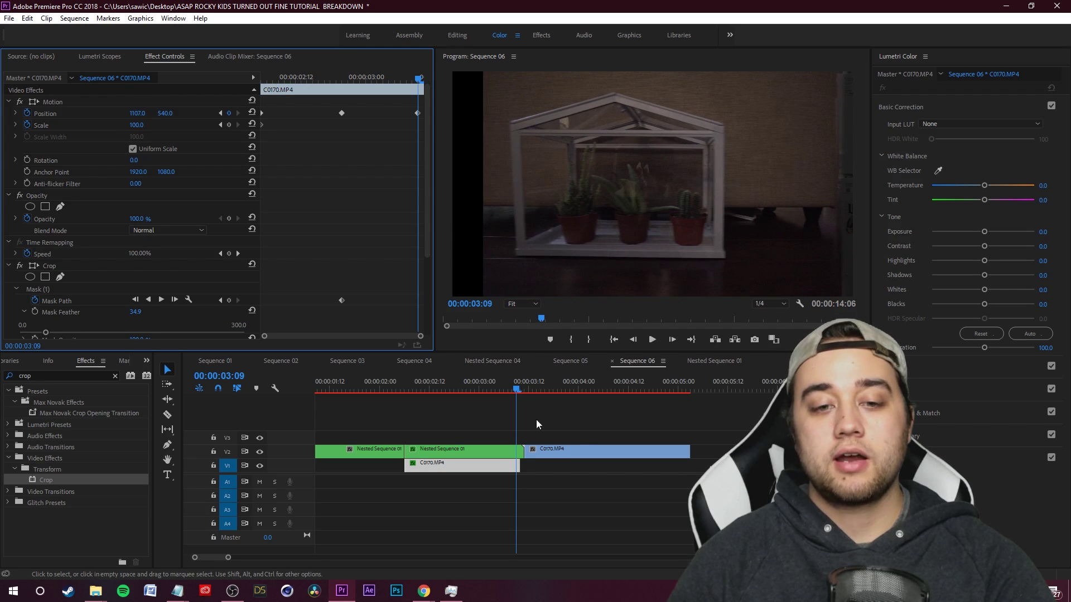
- Adjust Nested Sequence 01's horizontal position at 00:00:02:11 and set its mask feather to 40
drag(507, 389, 425, 390)
click(478, 389)
click(483, 451)
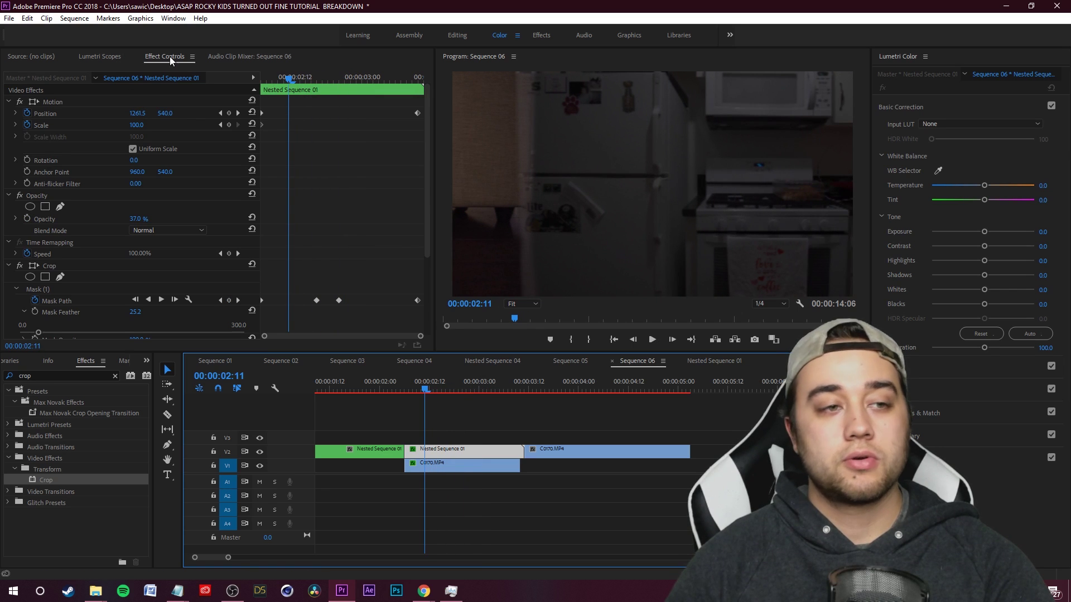
drag(137, 114, 245, 113)
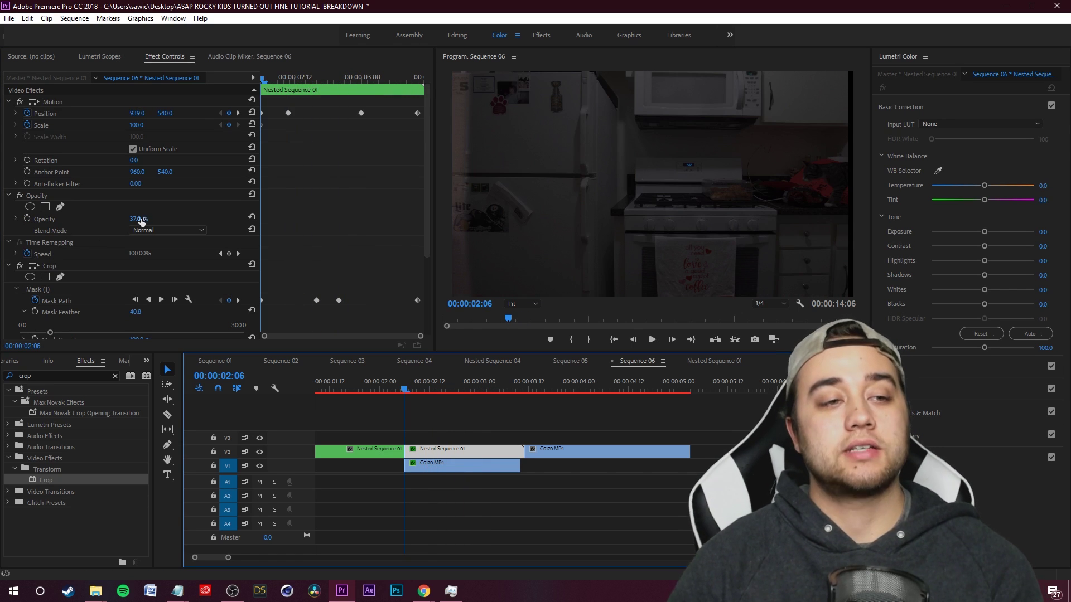
- Restore Nested Sequence 01's opacity to 100% and scrub to 00:00:03:06 to check the finished transition
click(139, 218)
text(100)
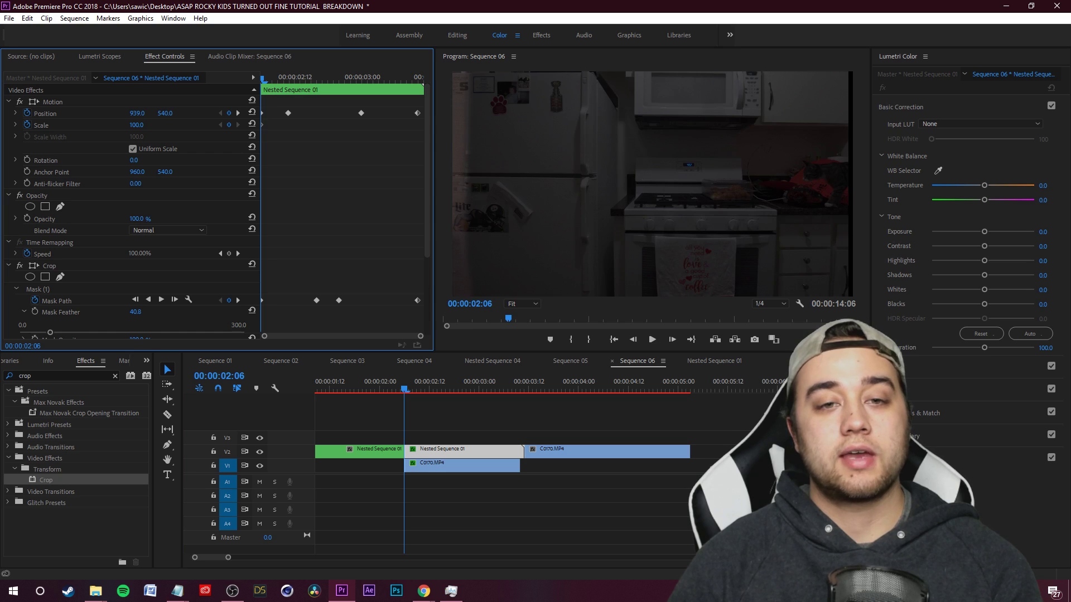
key(Return)
drag(406, 390, 507, 420)
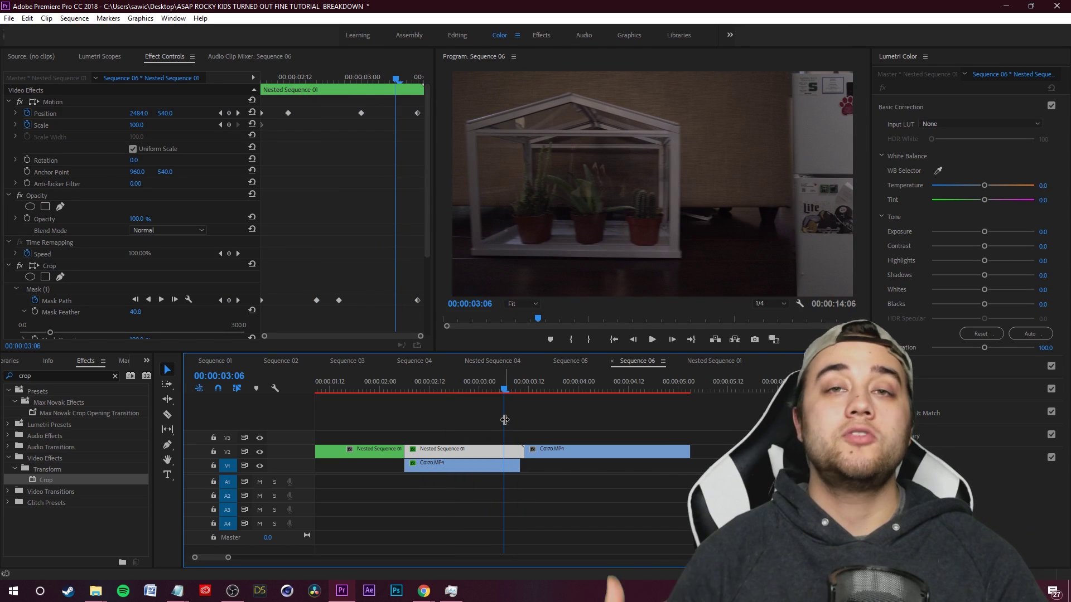
- Enlarge the V1 C0170.MP4 clip at the end of the transition, setting its scale to 119
drag(504, 419, 513, 398)
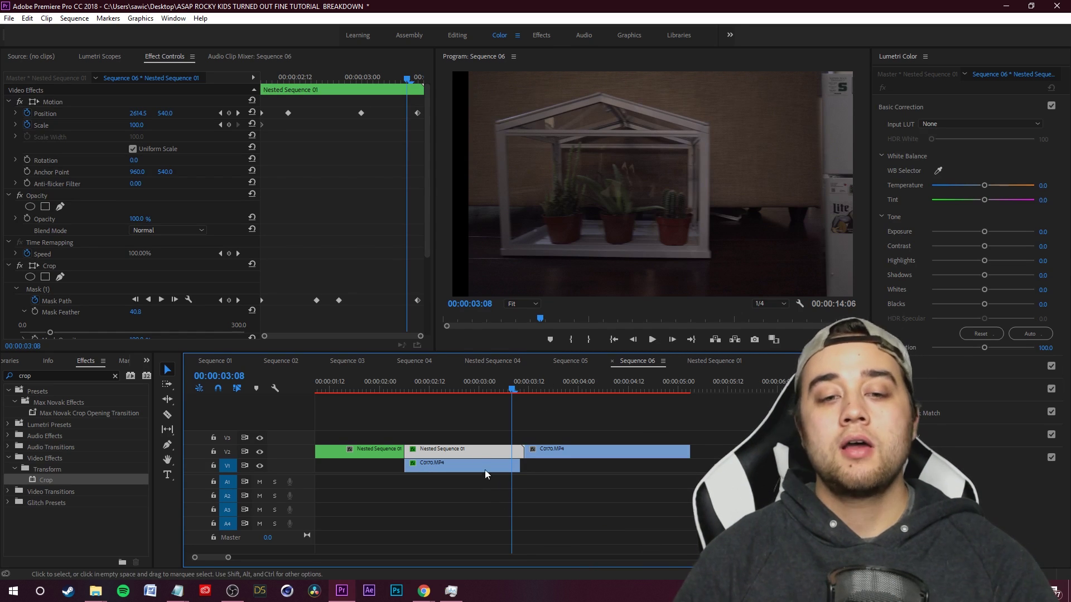
click(465, 468)
click(125, 127)
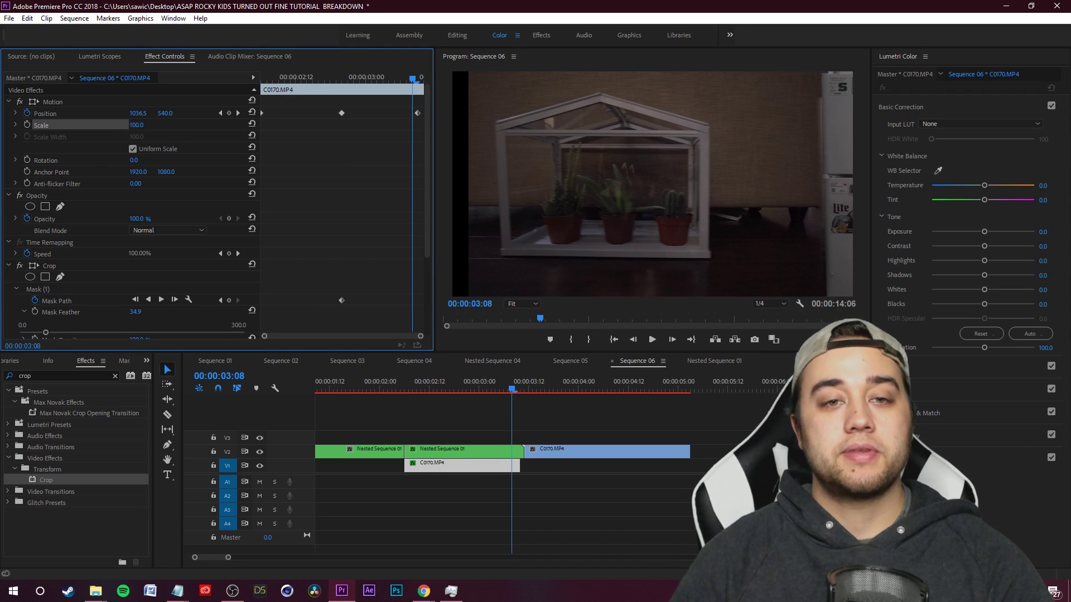
key(Right)
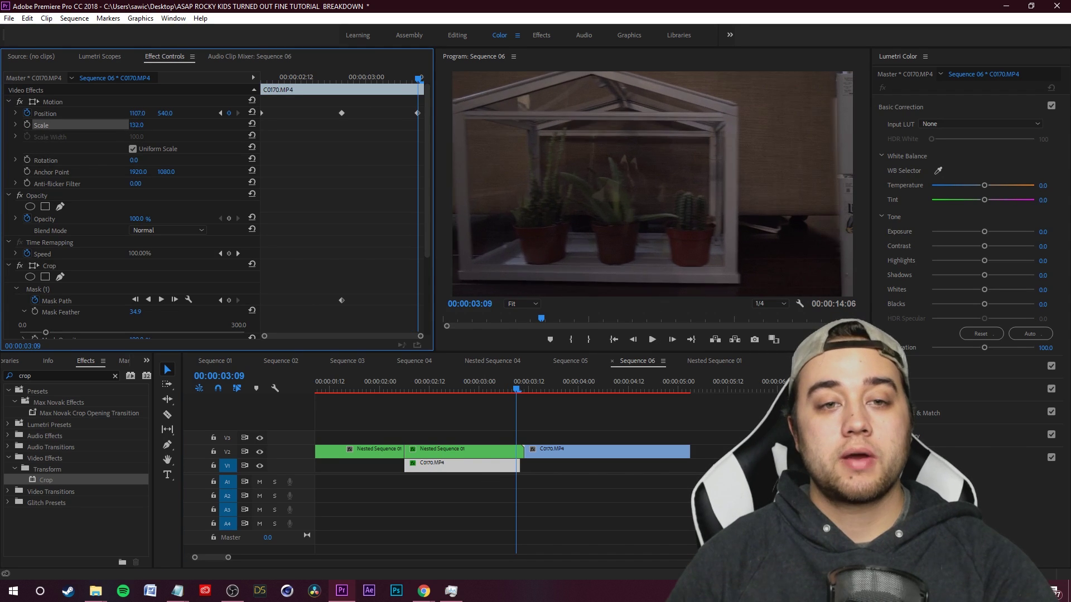
- Play the transition from just before the V1 clip to check how the enlarged C0170.MP4 fills the frame
click(481, 391)
drag(480, 394, 409, 397)
click(413, 414)
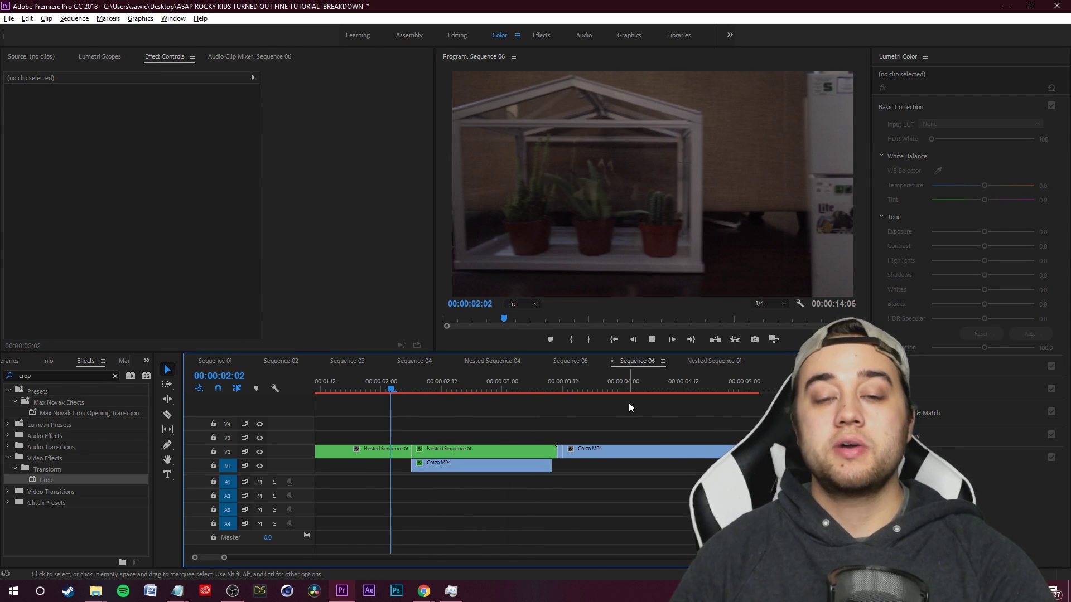
key(space)
click(514, 467)
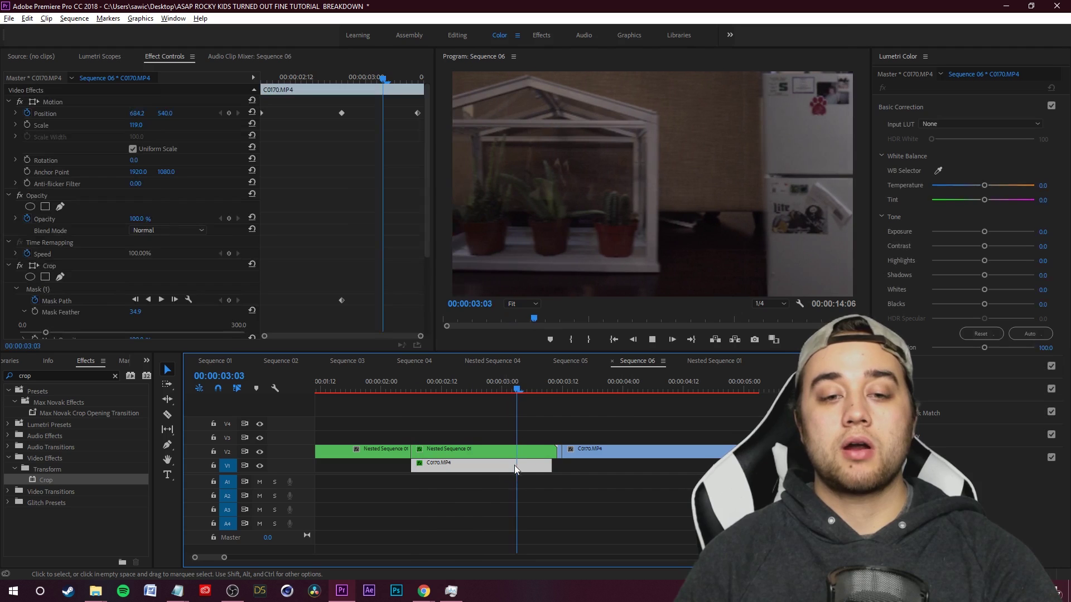
key(space)
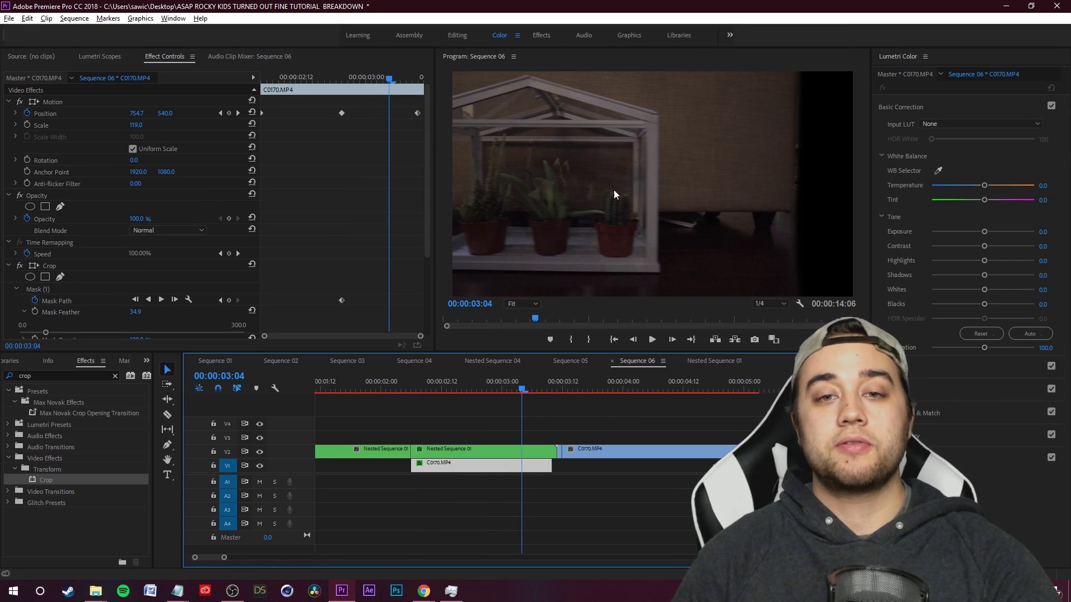
- Move the following C0170.MP4 clip from V2 down to V1 and extend its start to 00:00:03:10, against the first clip
drag(578, 452, 578, 469)
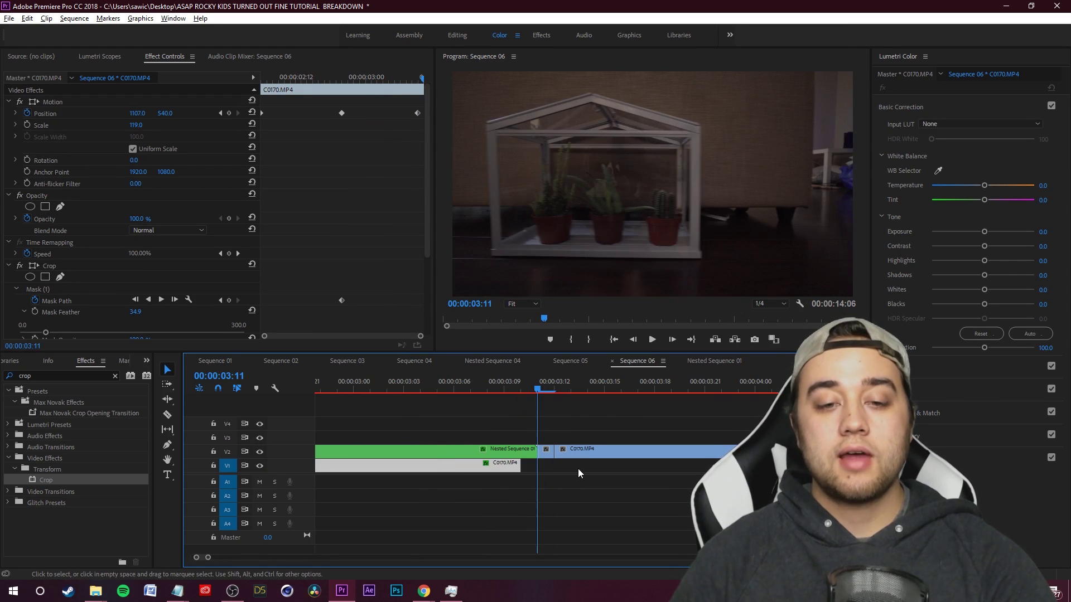
key(=)
key(=)
drag(442, 393, 504, 394)
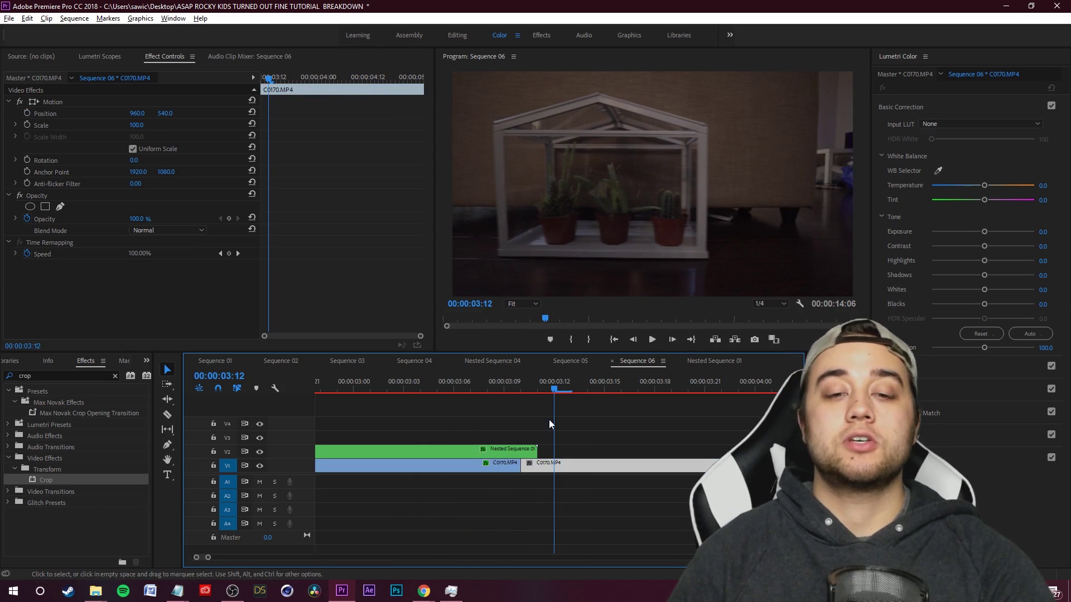
key(Left)
key(Left)
key(Right)
key(Right)
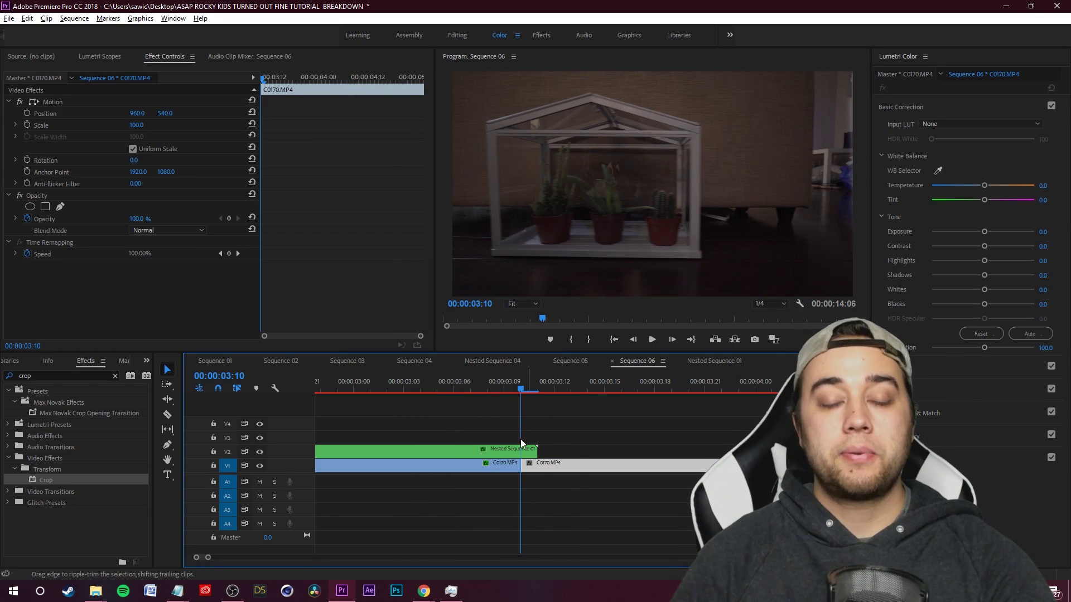
- Set the scale of the second C0170.MP4 clip on V1 to 119, matching the clip before it
click(554, 469)
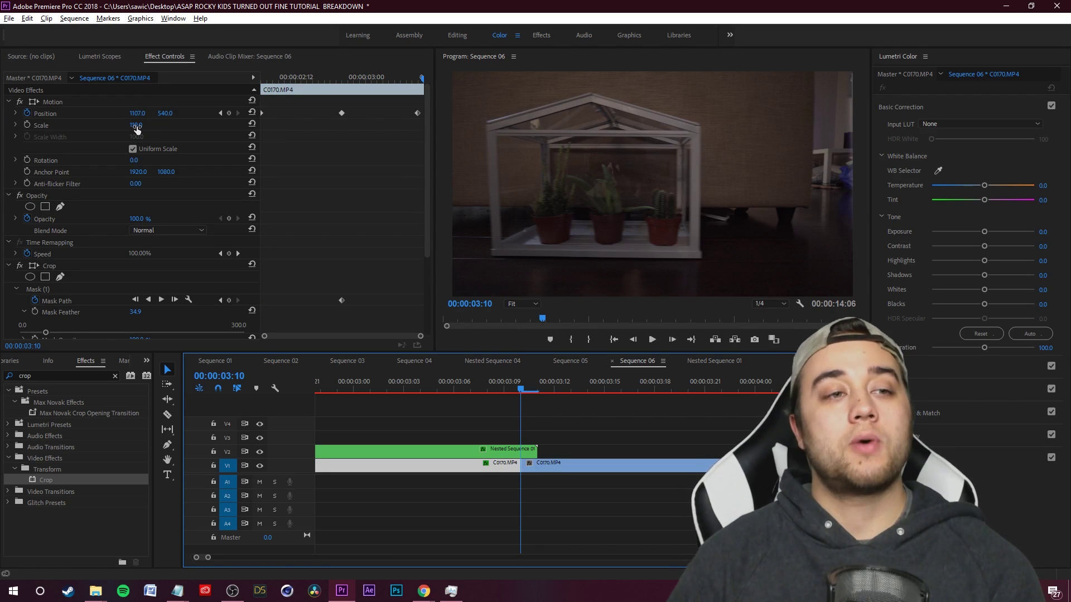
key(ctrl+z)
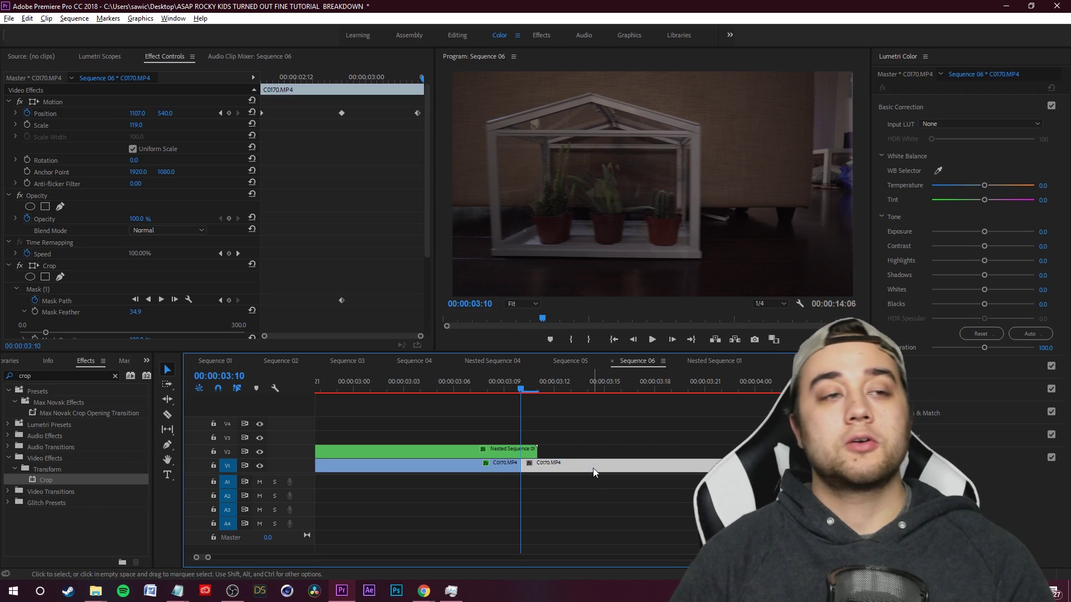
click(143, 123)
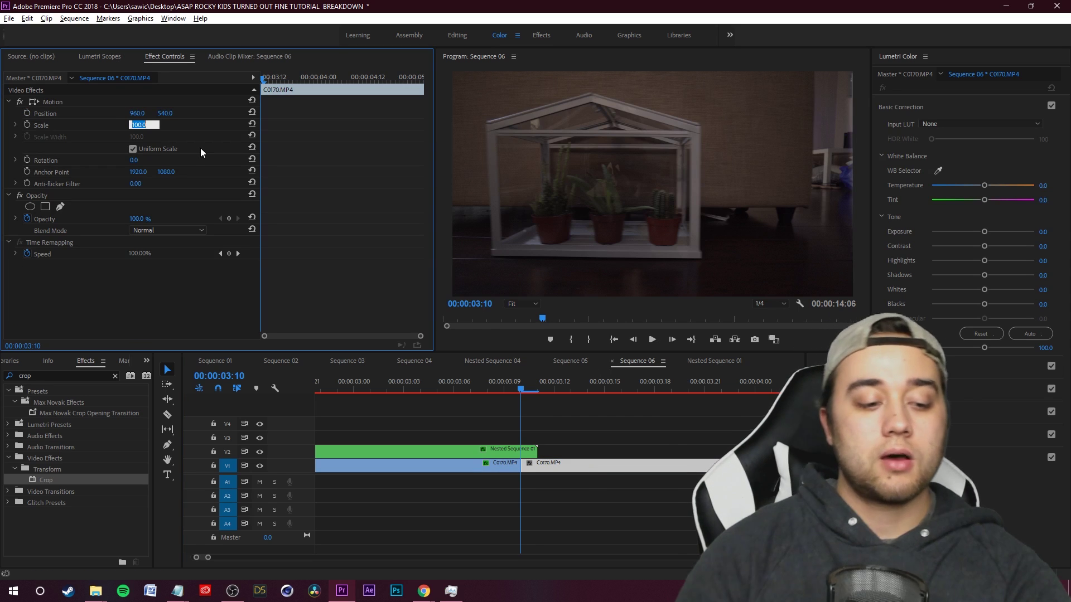
text(119)
key(Return)
click(507, 390)
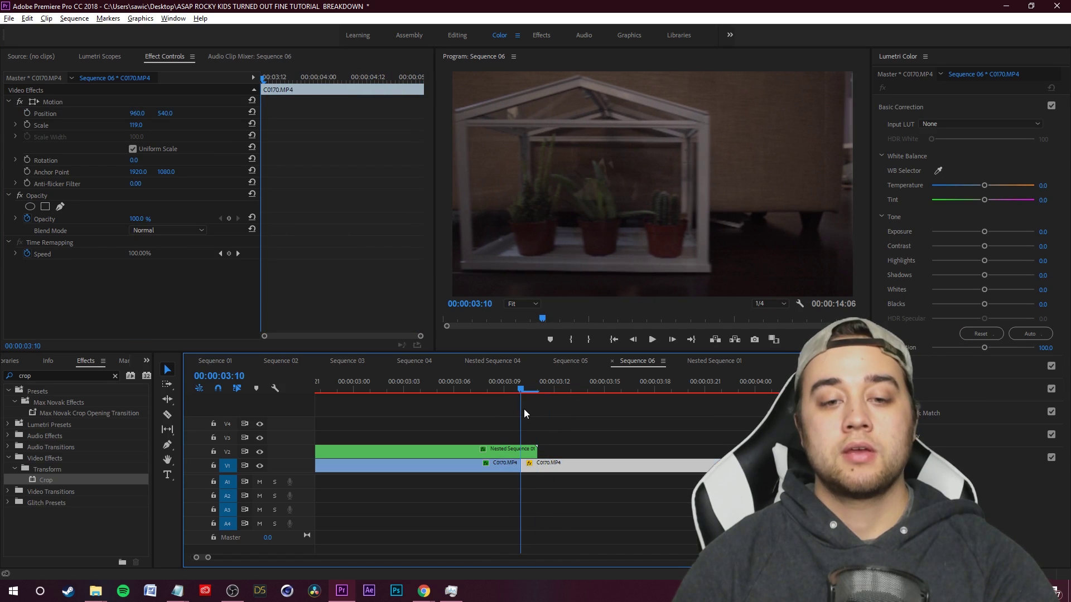
- Match the second C0170.MP4 clip's horizontal position to the preceding clip by setting it to 1107
click(487, 467)
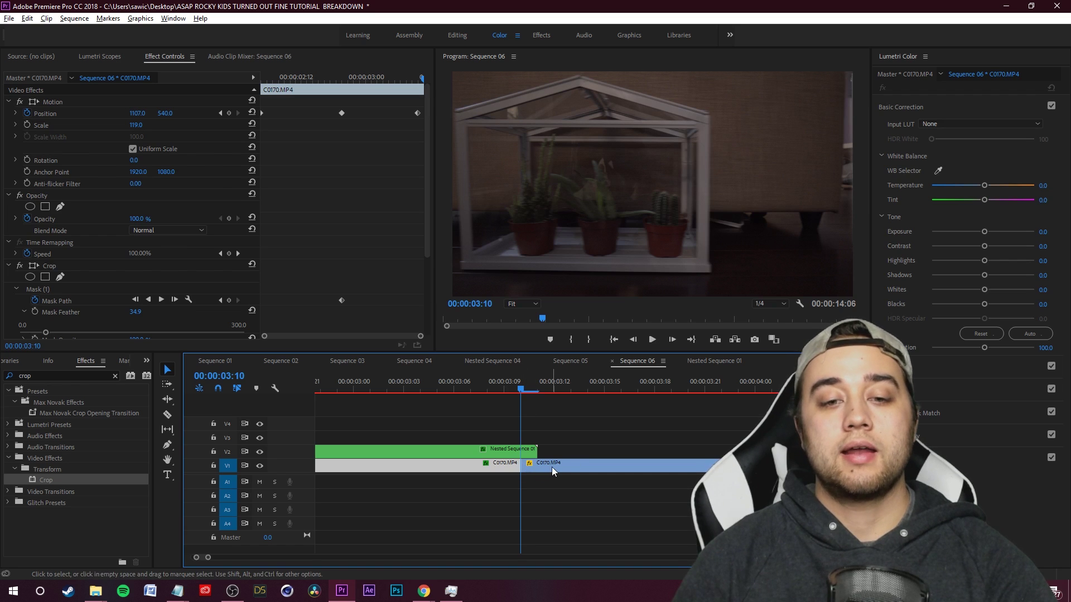
click(502, 466)
click(139, 113)
text(1)
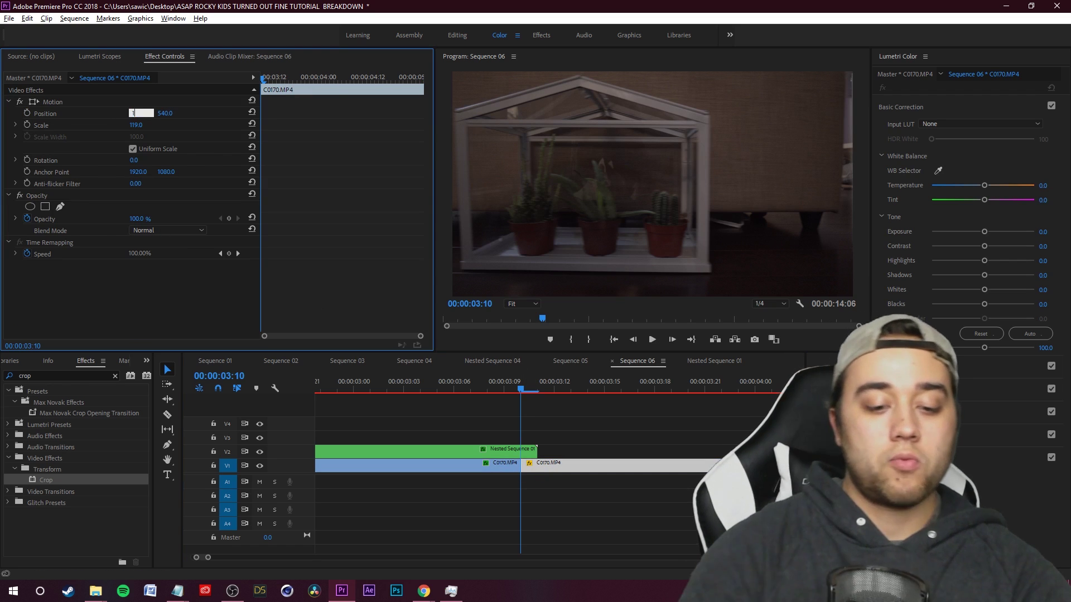
text(100)
key(Return)
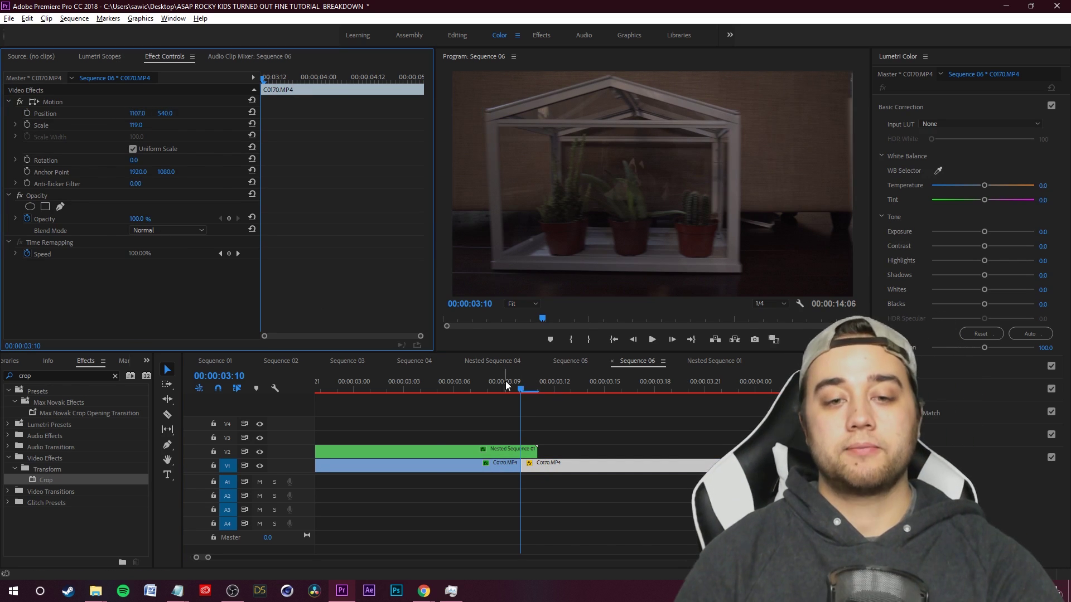
- Play the transition through both C0170.MP4 clips on V1 several times to review the continuity of the cut
click(657, 449)
key(space)
scroll(479, 417, down, 4)
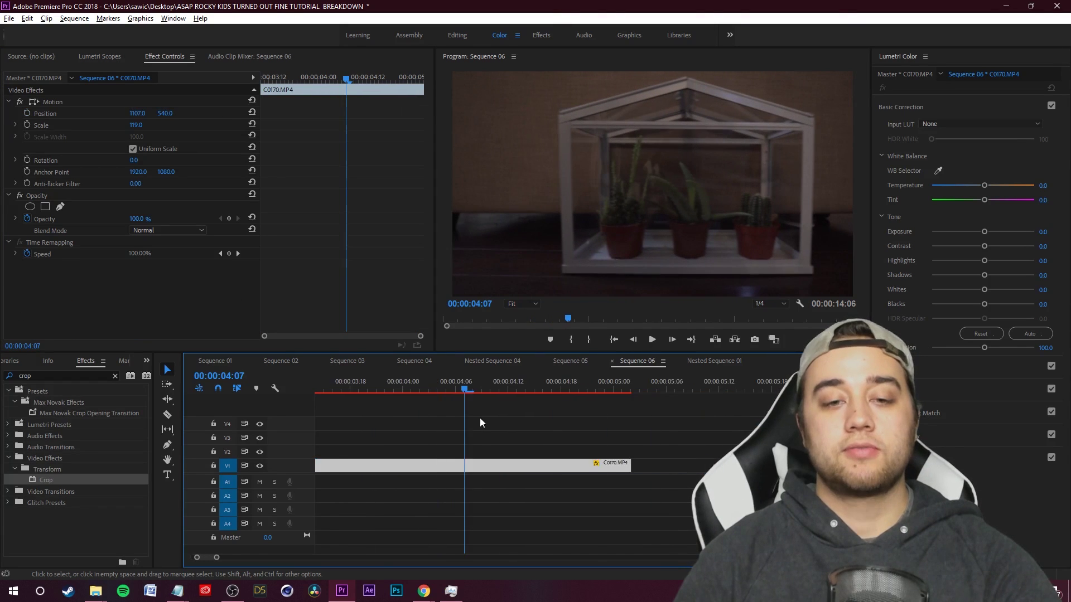
key(Up)
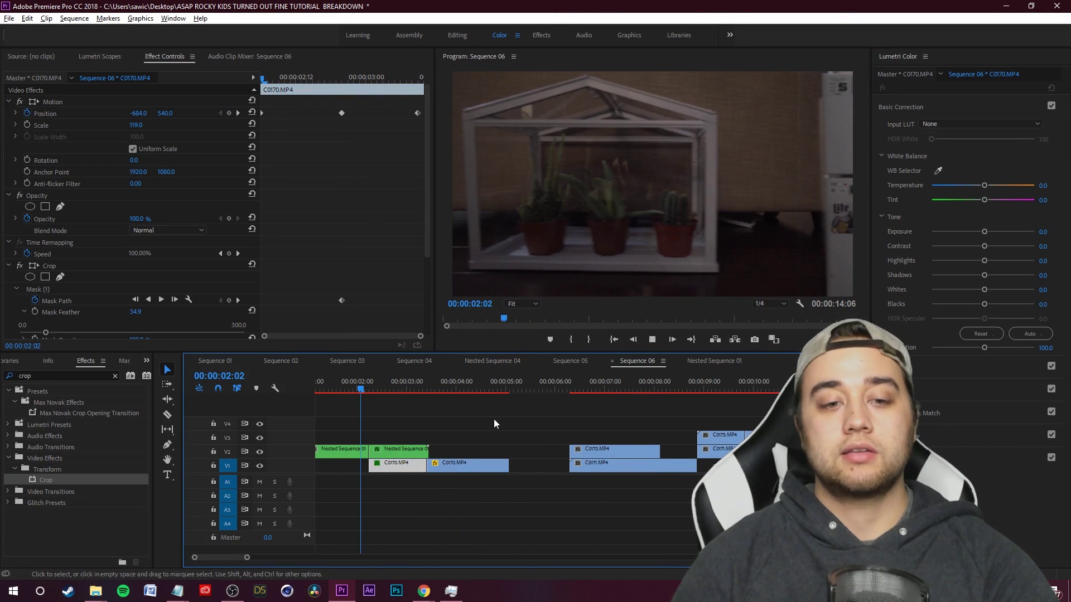
click(552, 430)
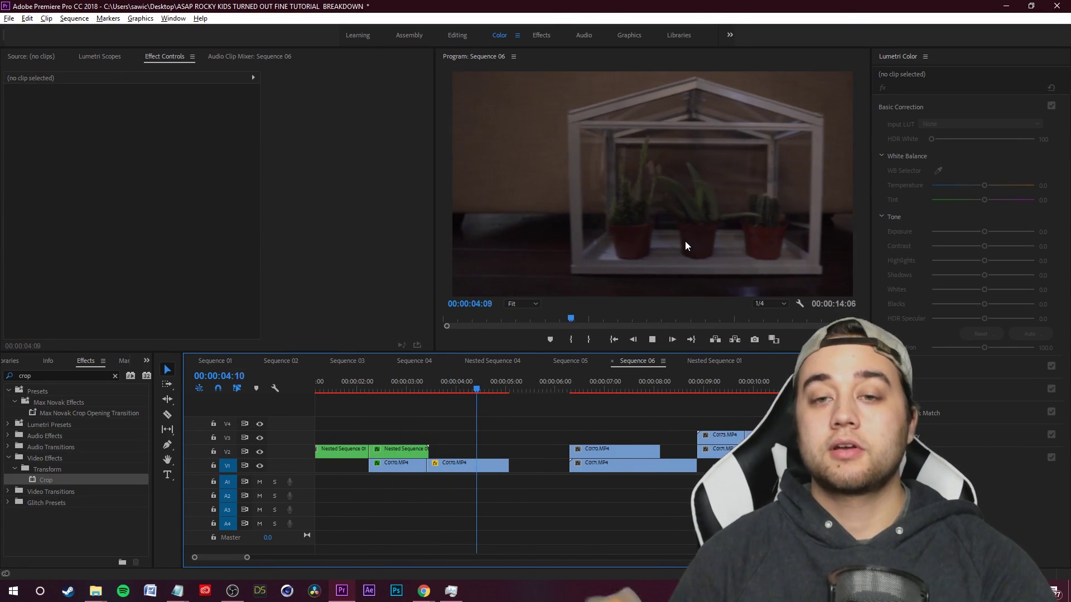
key(Up)
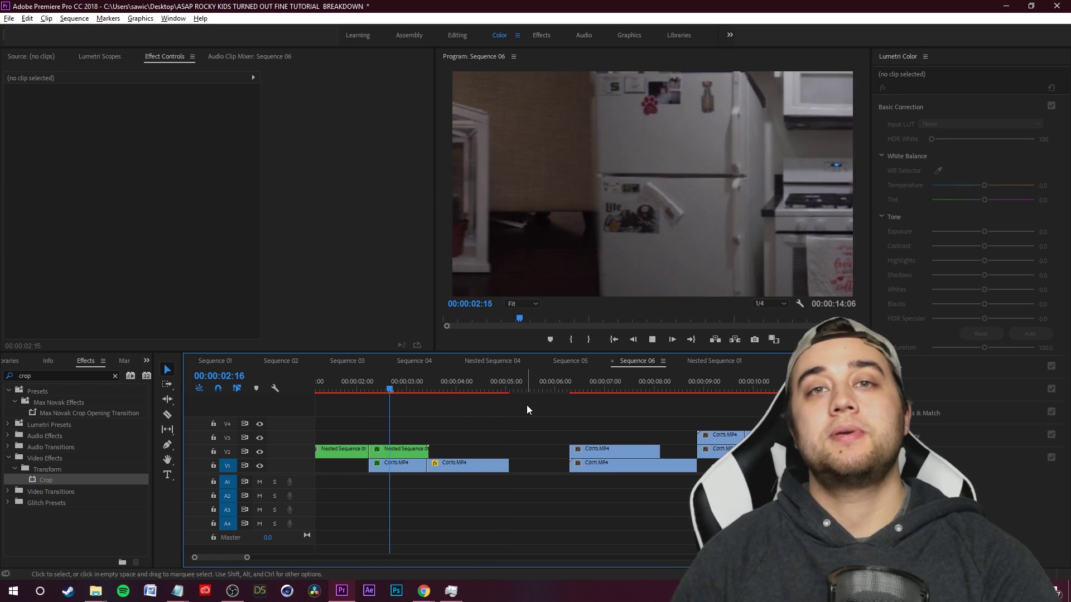
key(space)
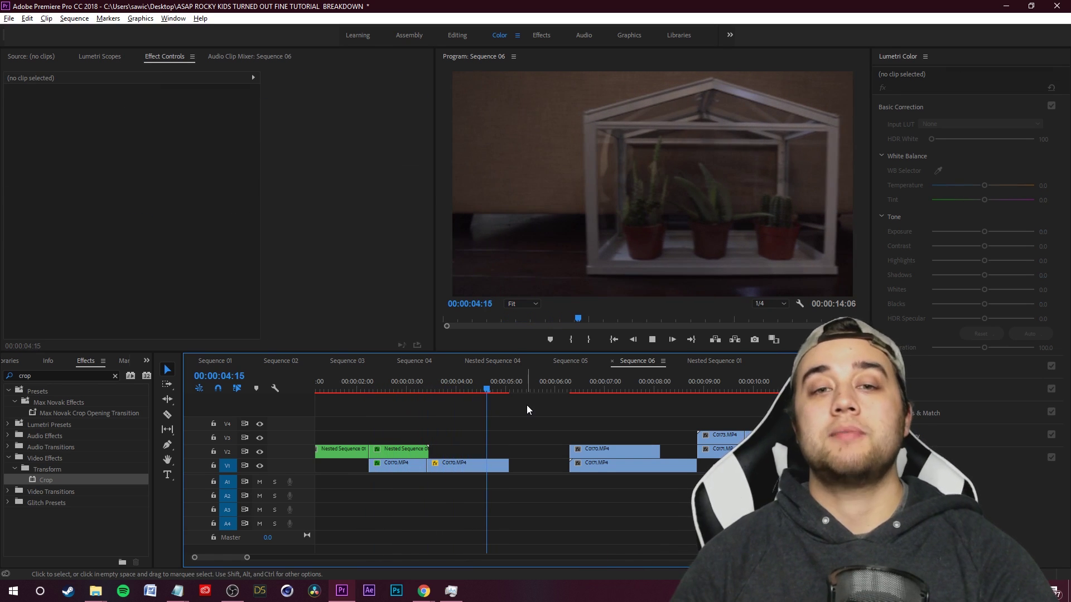
key(d)
click(558, 411)
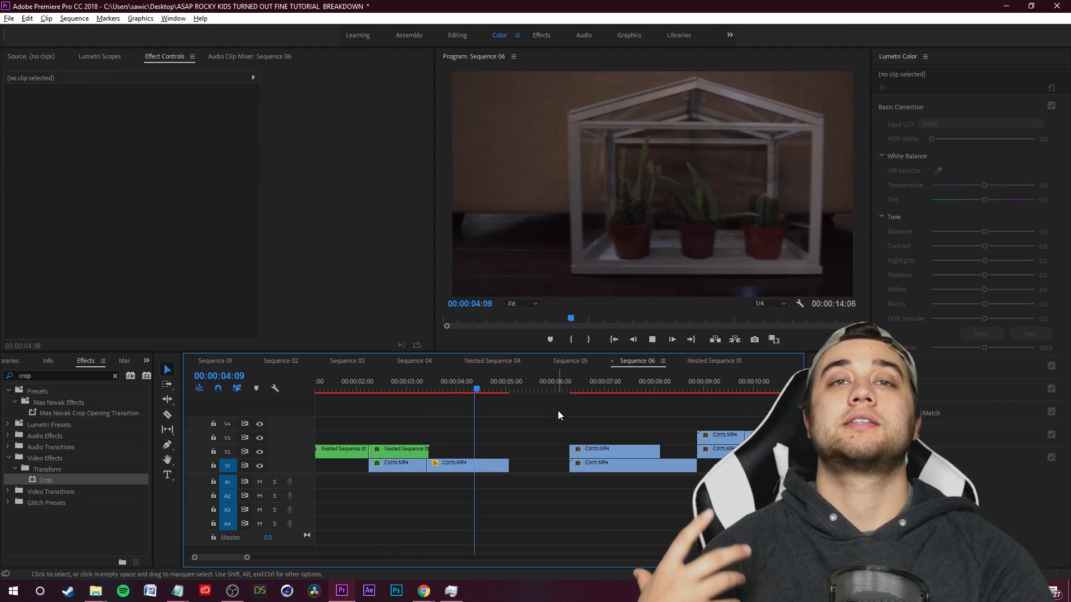
- Scrub and play across the cut from the last C0170.MP4 clip to C0171.MP4 to review where the camera moves meet
key(d)
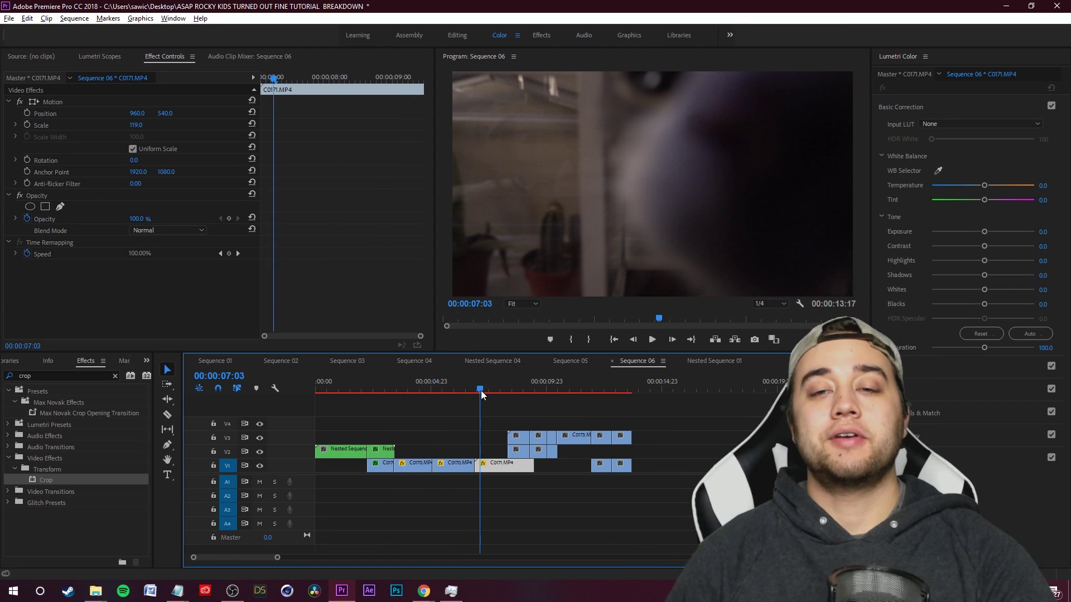
click(480, 390)
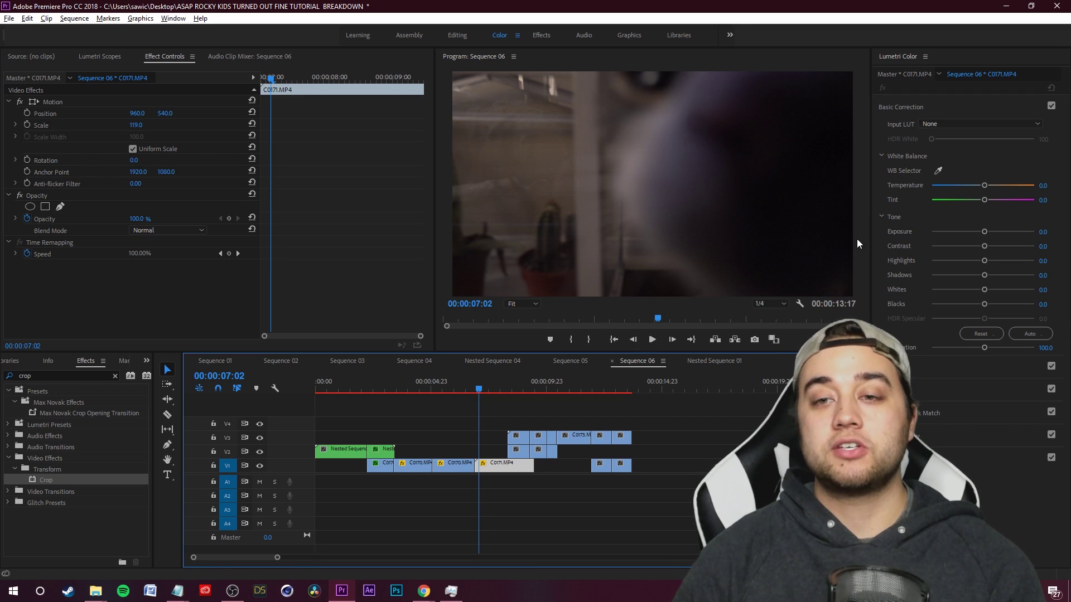
click(464, 390)
drag(465, 397, 468, 394)
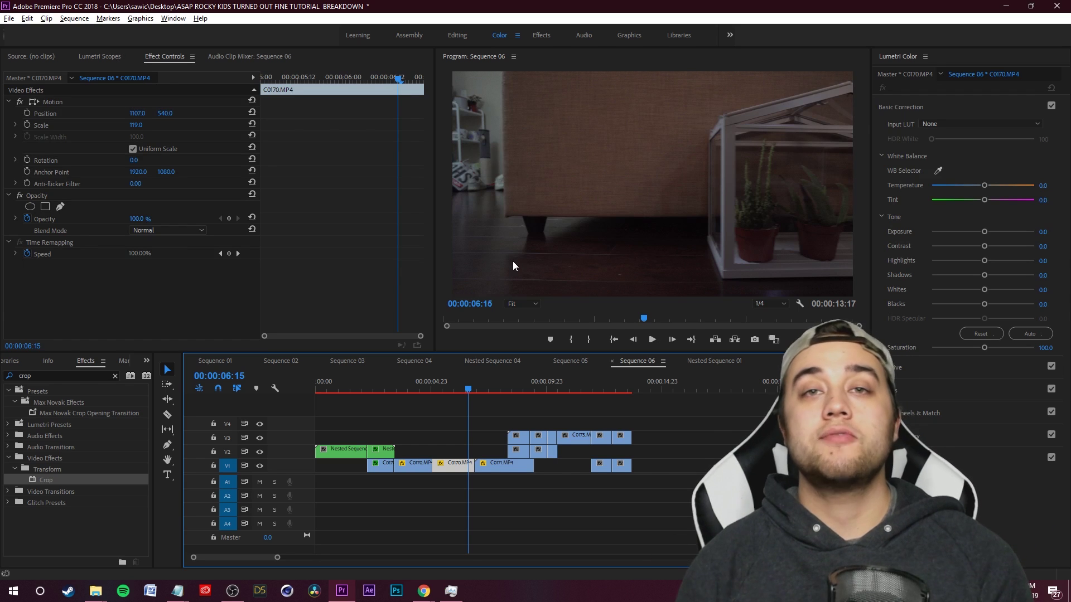
key(ctrl+s)
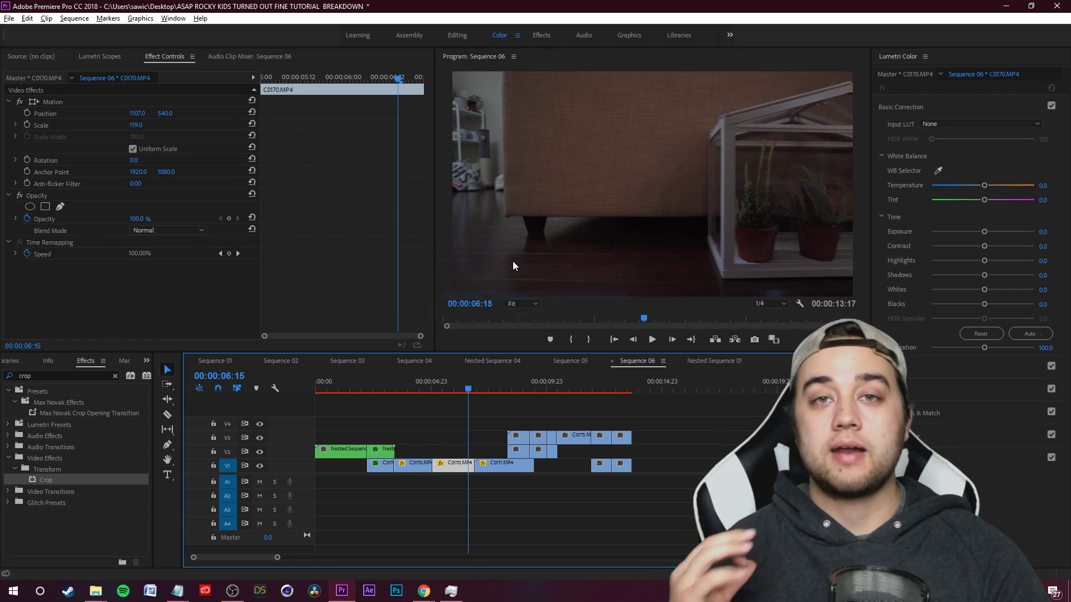
drag(484, 378, 306, 444)
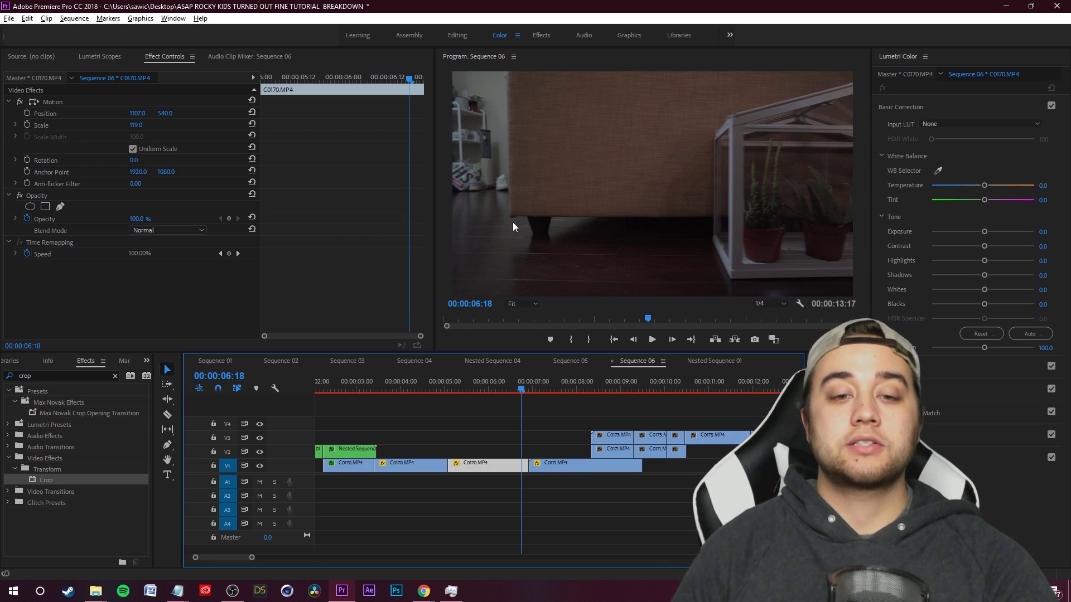
key(space)
click(534, 400)
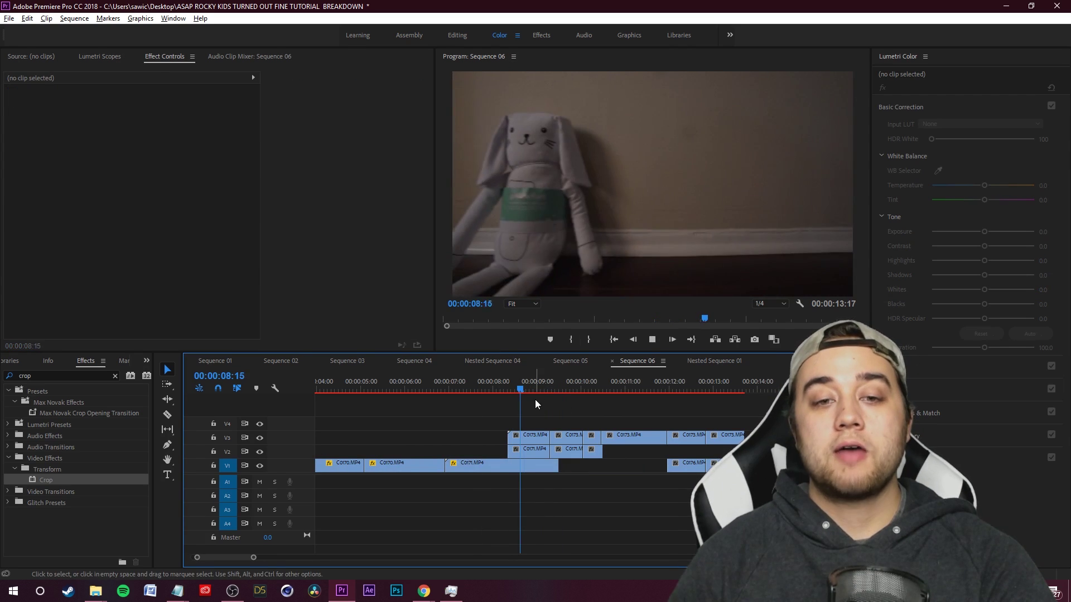
- Move the remaining clips down to V1 and V2 further along the timeline, extend C0171.MP4, and play it to 00:00:10:20
click(486, 383)
drag(512, 410, 725, 455)
drag(568, 459, 568, 456)
drag(561, 390, 600, 399)
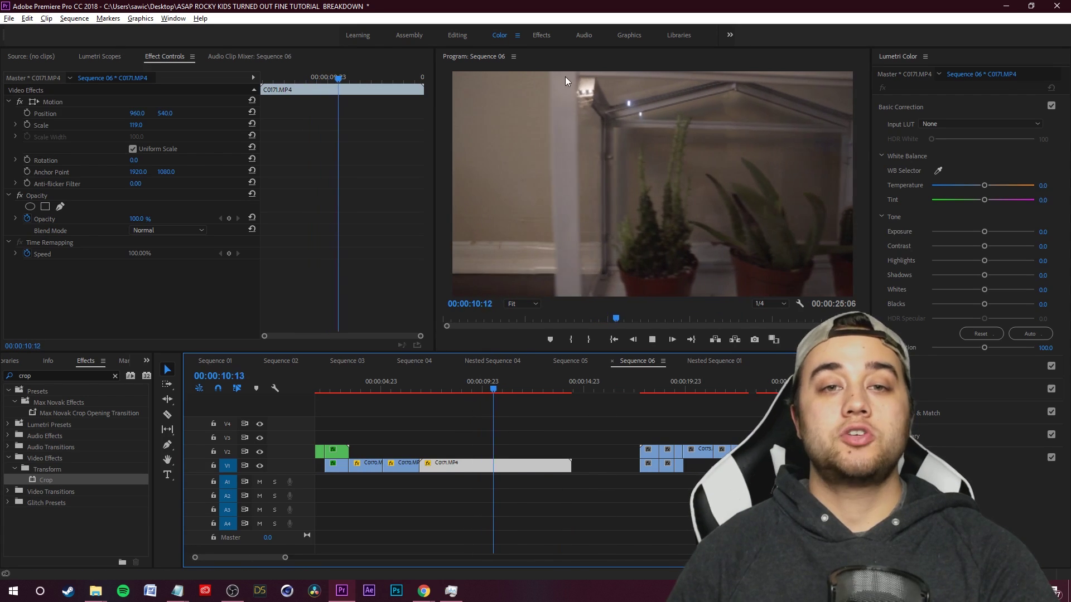
key(space)
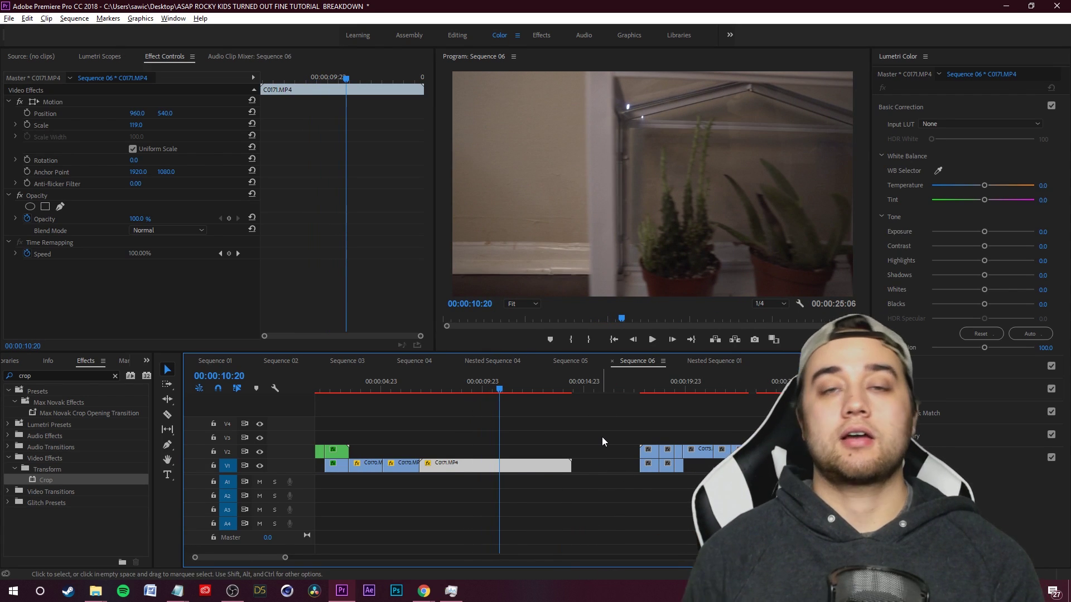
- Move the C0173.MP4 clips back so they start at 00:00:10:20 on V2, above C0171.MP4
drag(600, 427, 694, 459)
click(693, 459)
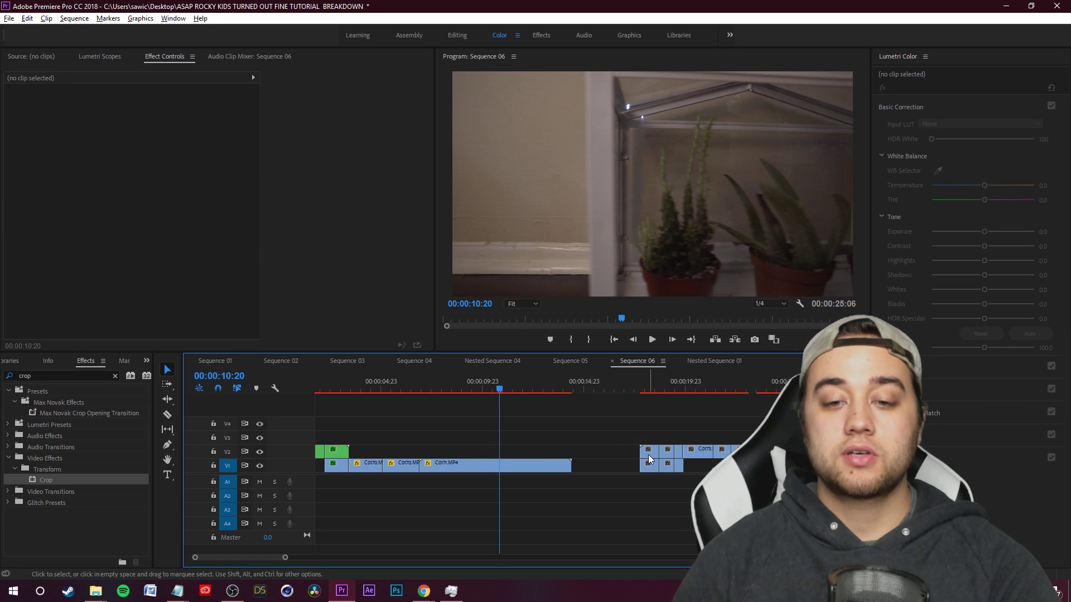
drag(650, 454, 607, 440)
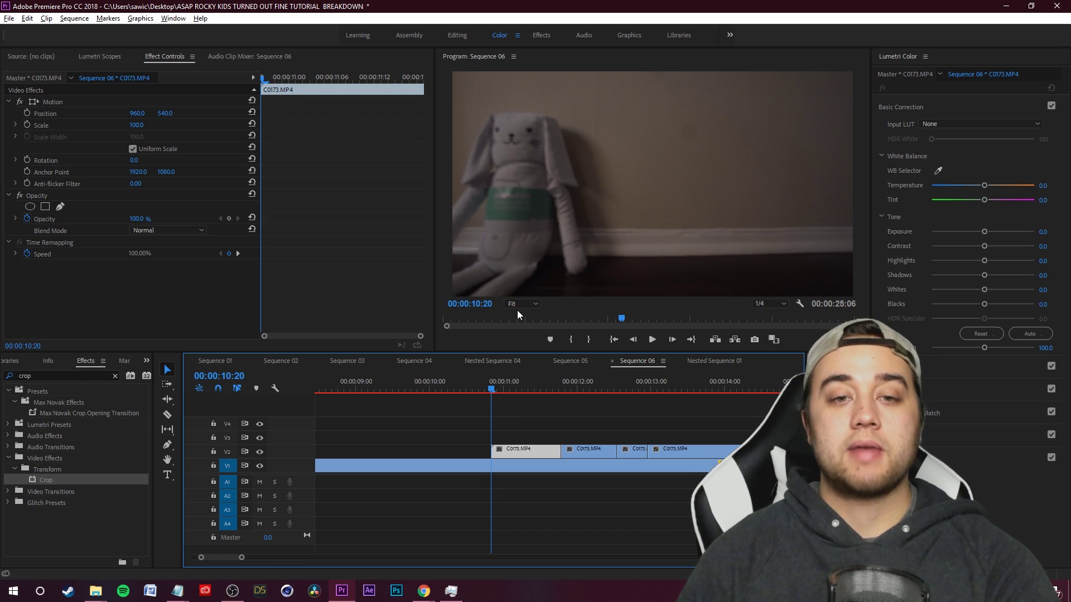
- Apply Crop to the first C0173.MP4 clip on V2 and draw a pen mask around the stuffed rabbit
click(516, 449)
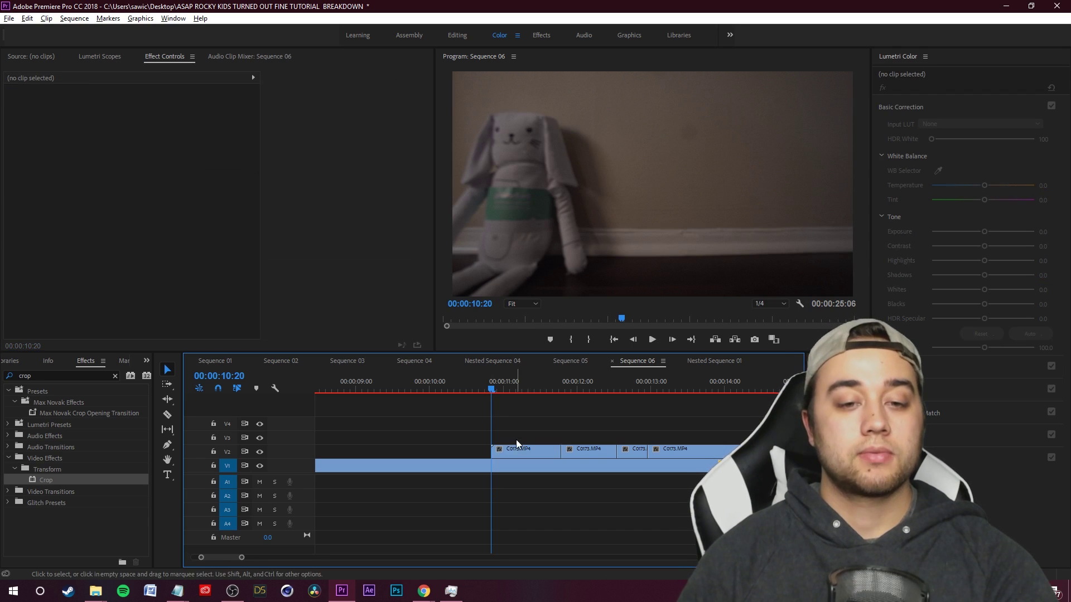
double_click(47, 480)
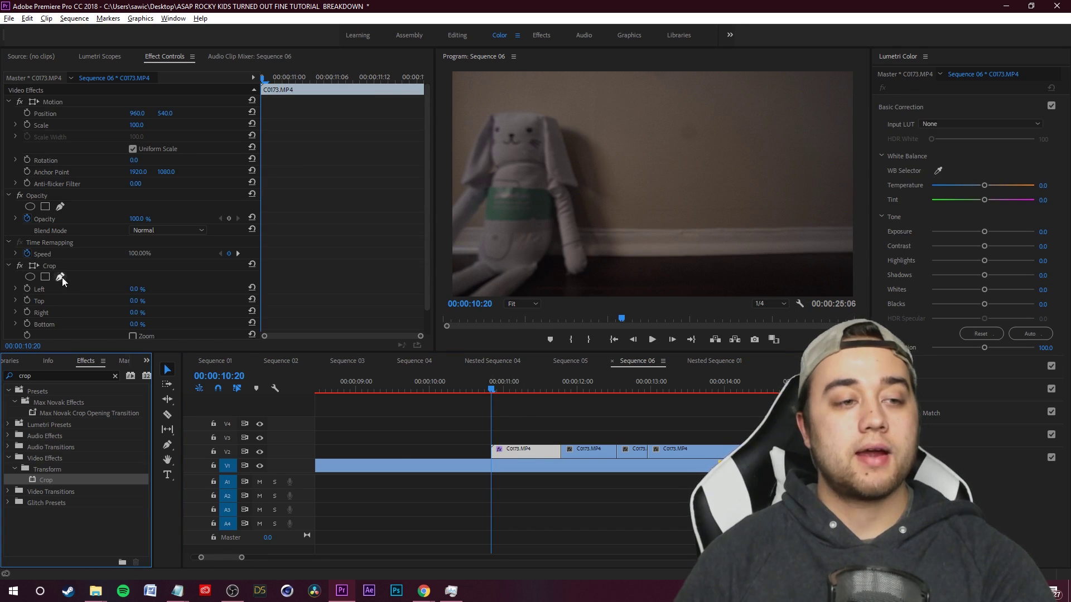
click(60, 277)
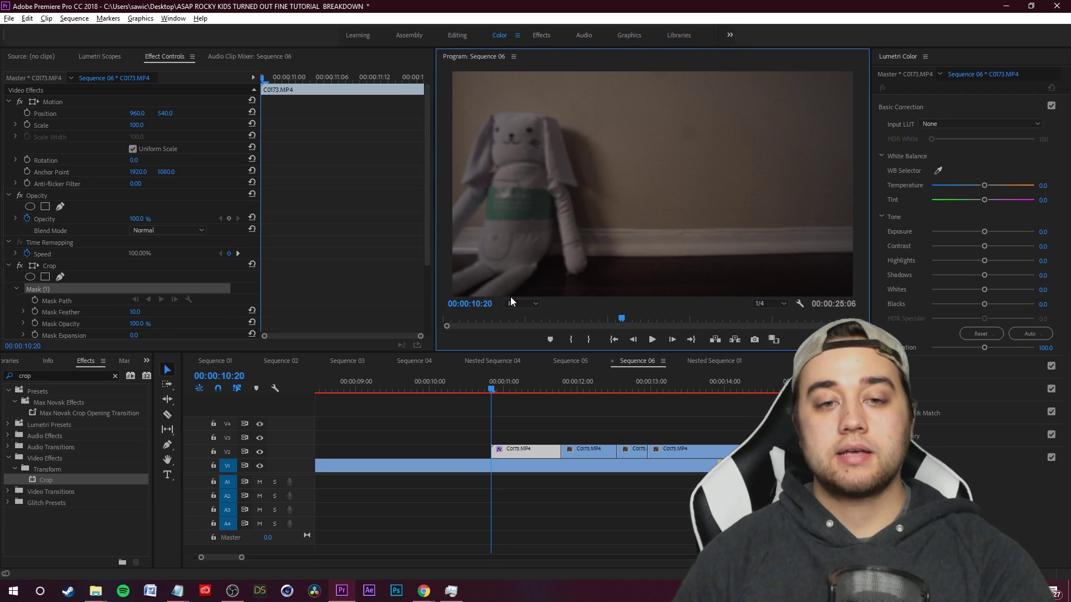
click(540, 262)
click(551, 214)
click(584, 264)
click(577, 174)
click(502, 111)
click(462, 172)
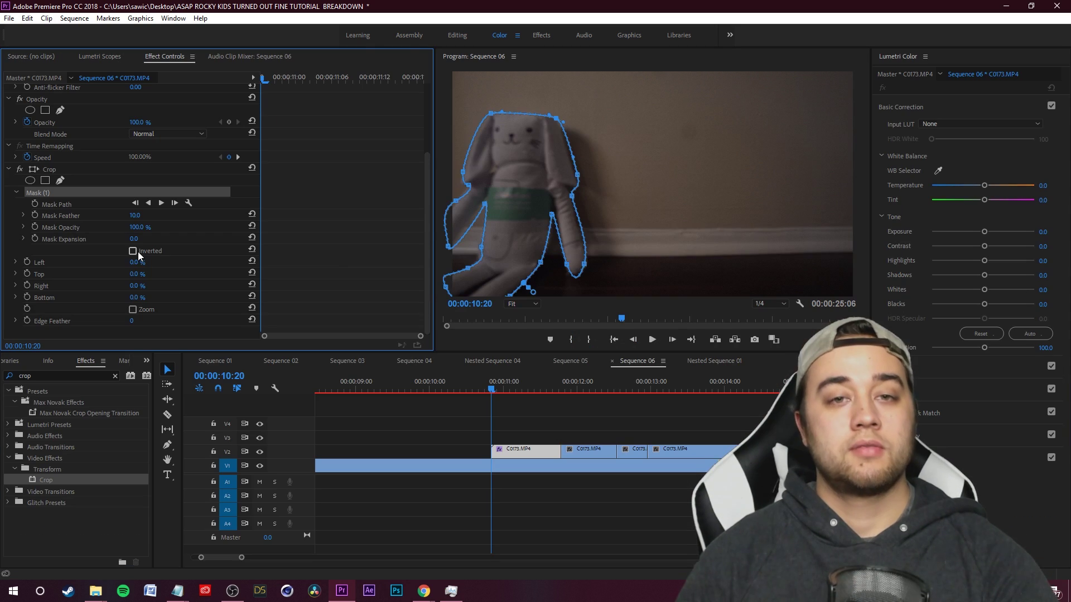
- Invert the rabbit's Crop mask and set the left crop to 100% so only the rabbit covers C0171.MP4
click(133, 251)
drag(135, 262, 190, 262)
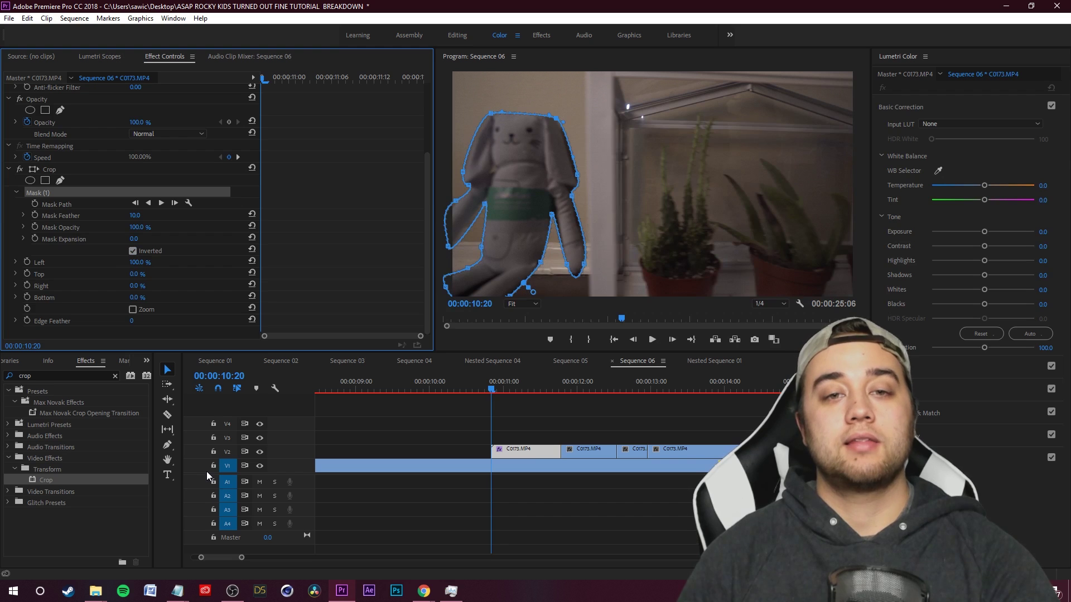
click(542, 222)
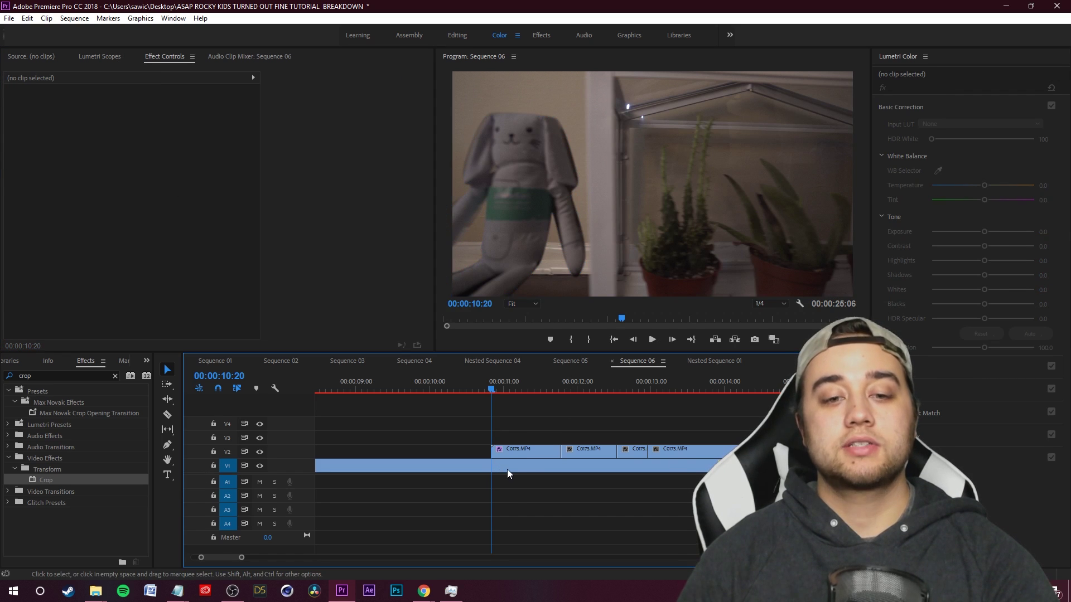
- Set the feather of the rabbit's Crop mask to 86.9 and try extending the mask's upper edge beyond the frame
click(511, 455)
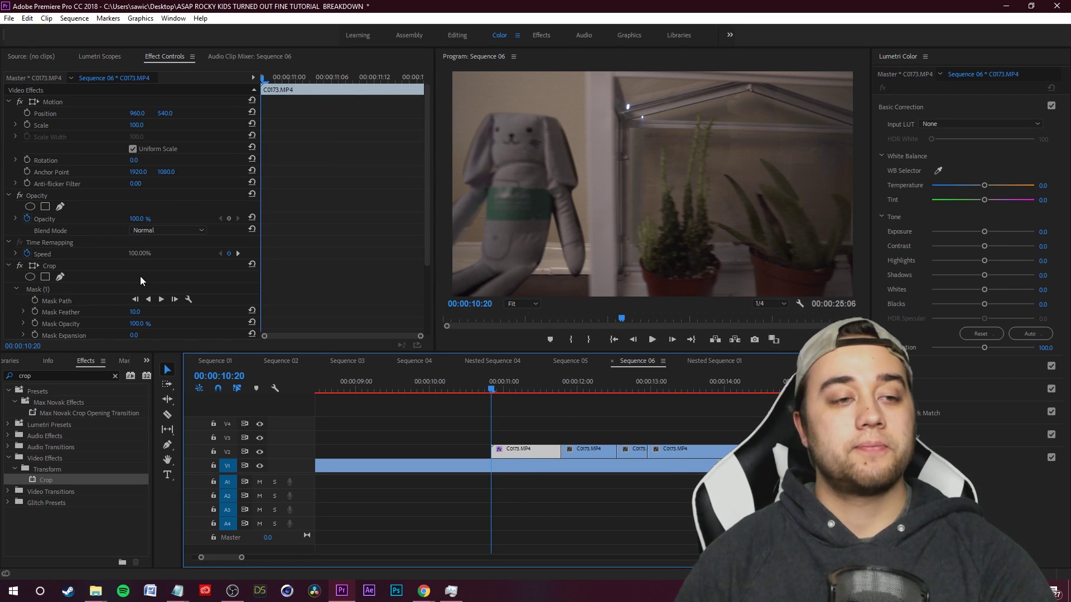
scroll(139, 279, down, 3)
click(24, 215)
drag(29, 236, 85, 237)
click(37, 192)
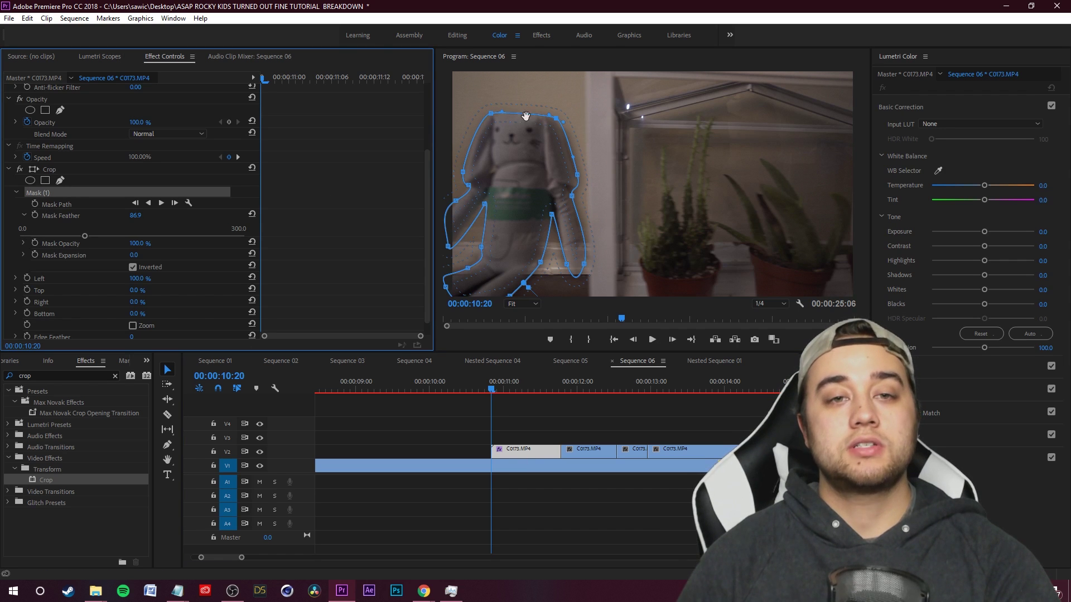
drag(486, 115, 479, 49)
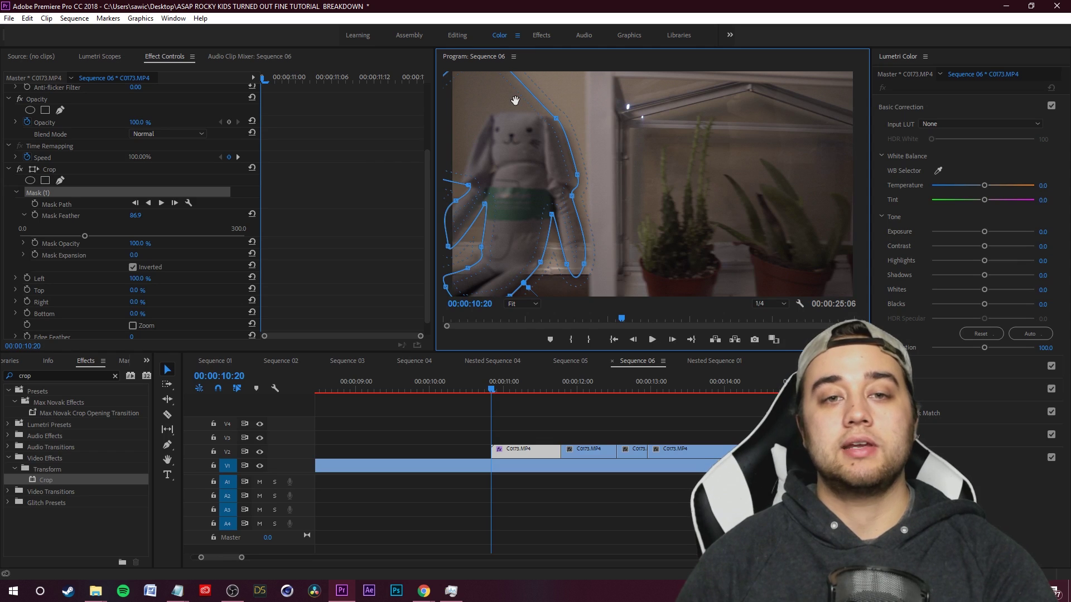
click(543, 172)
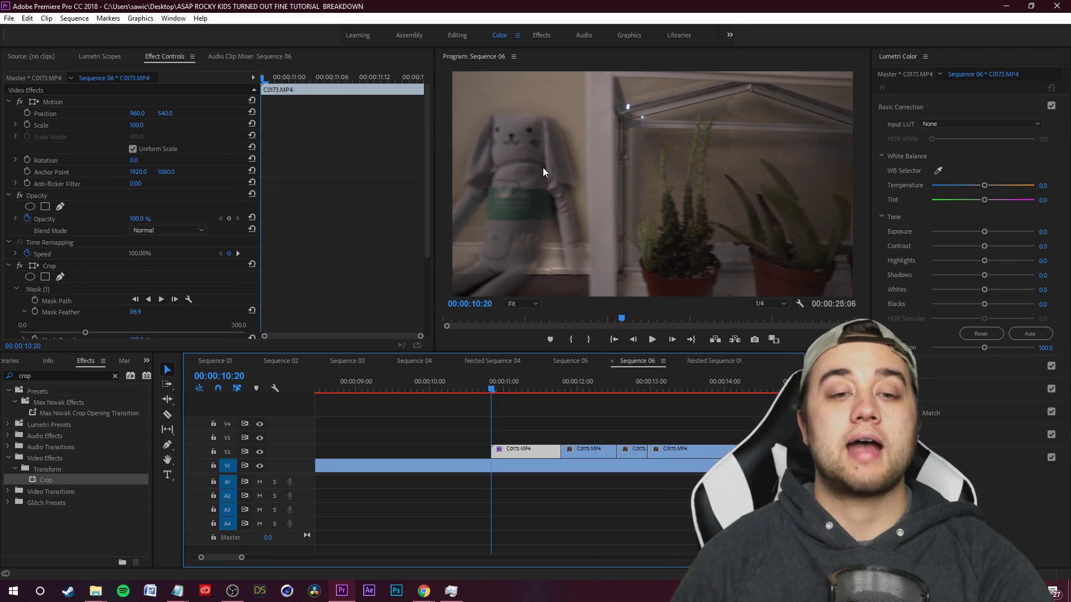
- Keyframe the mask path at 00:00:10:20, set the left crop to 0%, and move the mask onto the rabbit at 00:00:11:07
drag(496, 392, 494, 423)
click(496, 449)
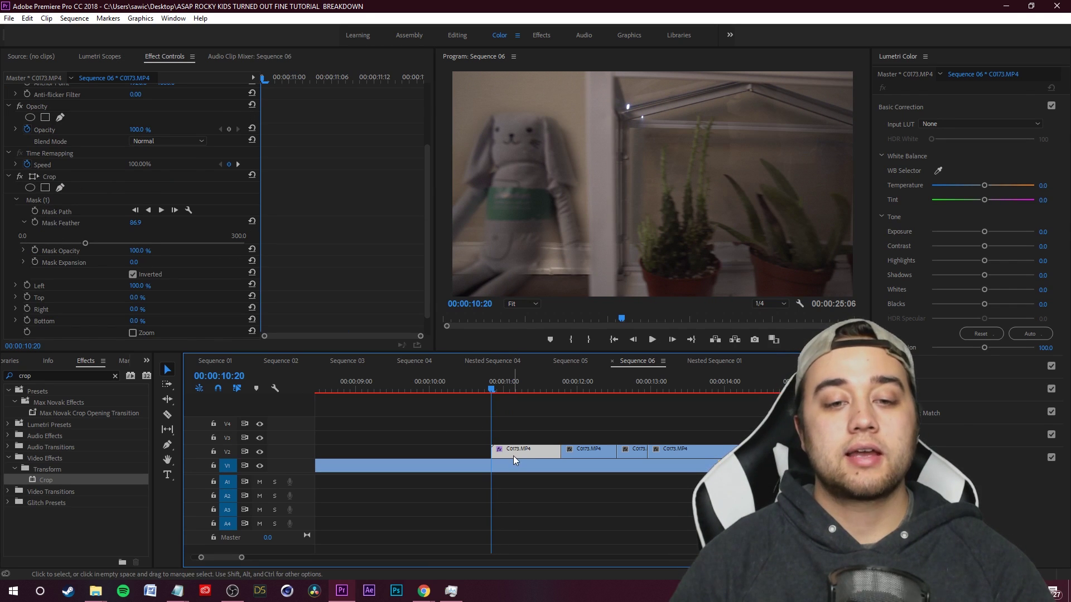
click(35, 212)
click(510, 392)
drag(512, 393, 525, 392)
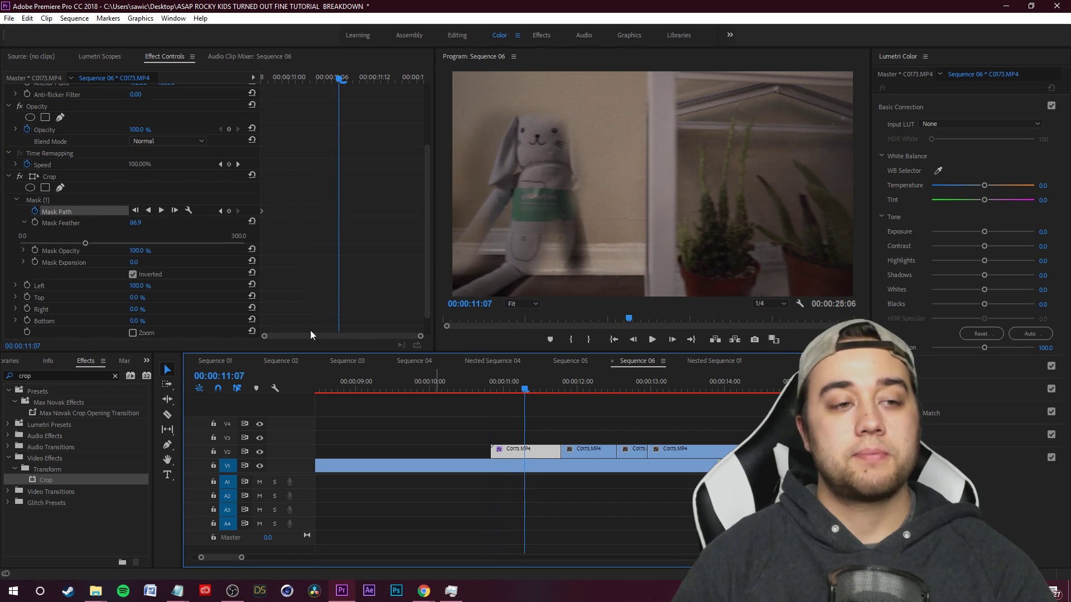
drag(137, 286, 112, 286)
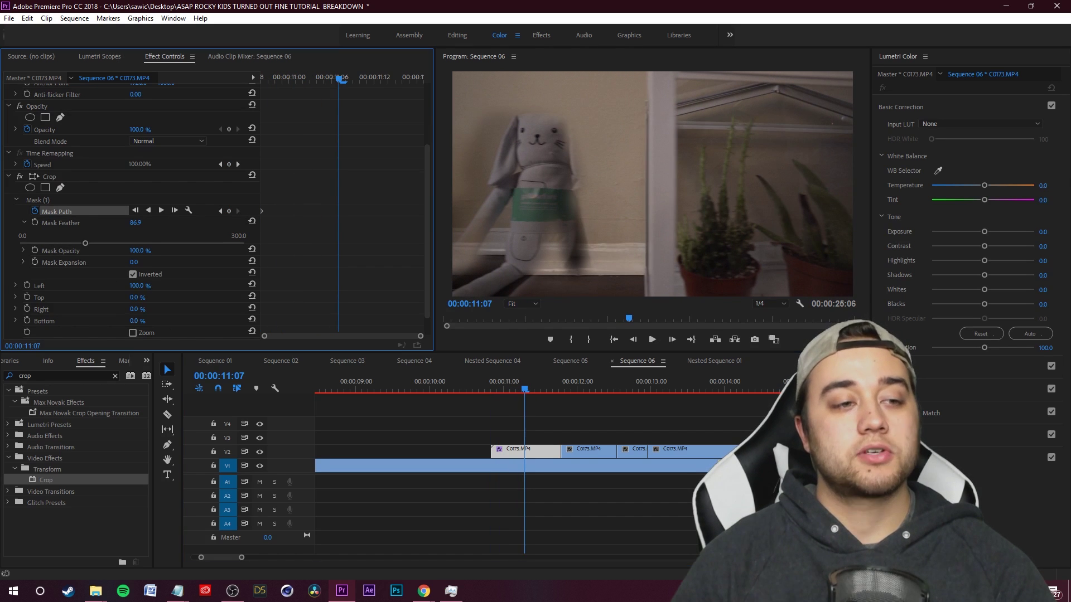
click(71, 200)
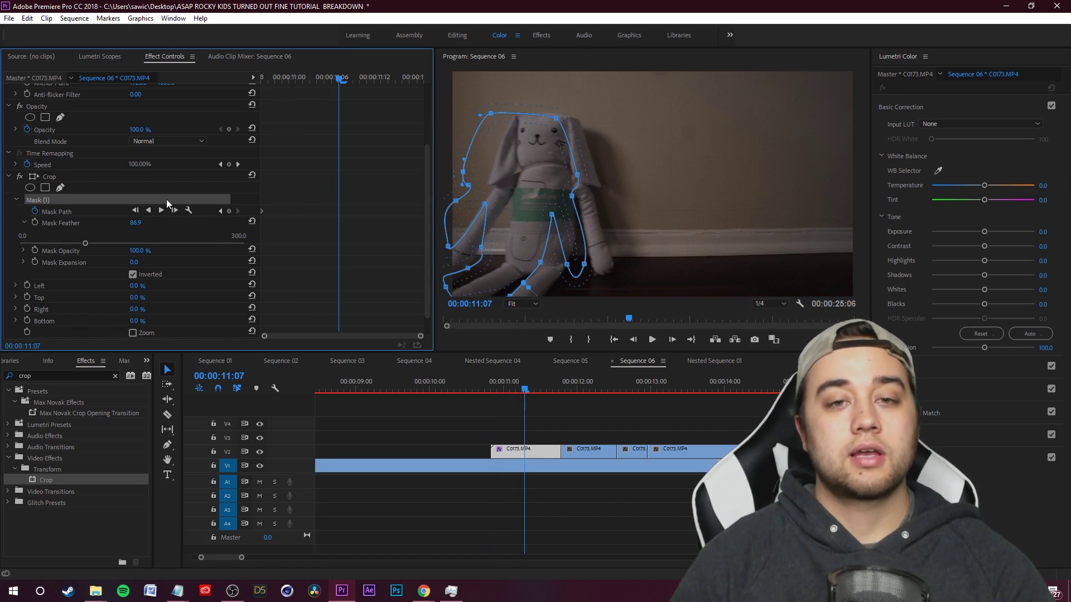
drag(531, 193, 553, 194)
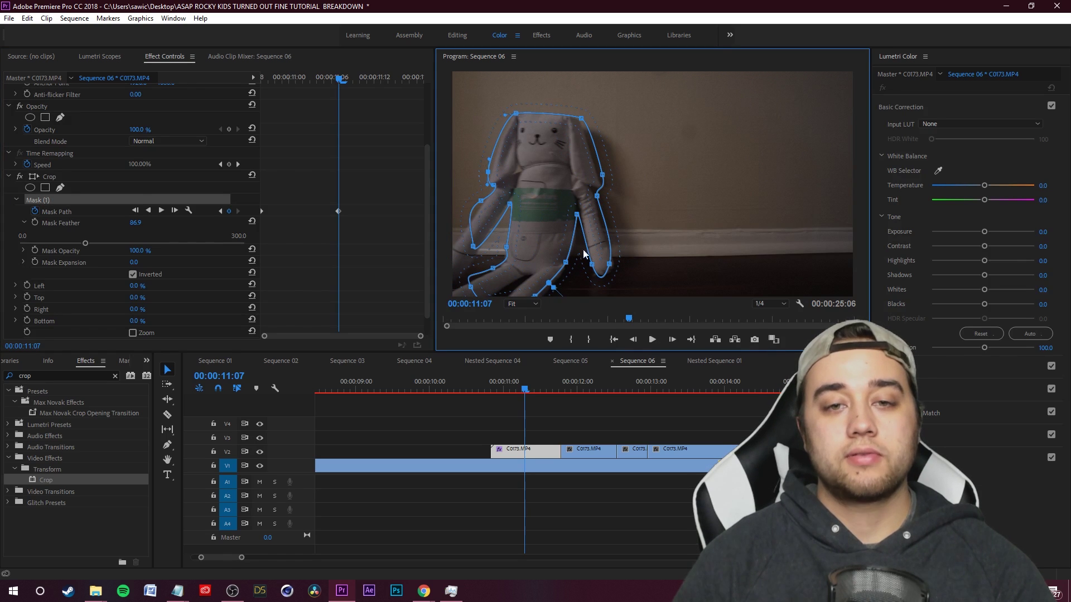
- Refine the mask outline around the rabbit in the enlarged program view, fitting it again at 00:00:11:18
key(grave)
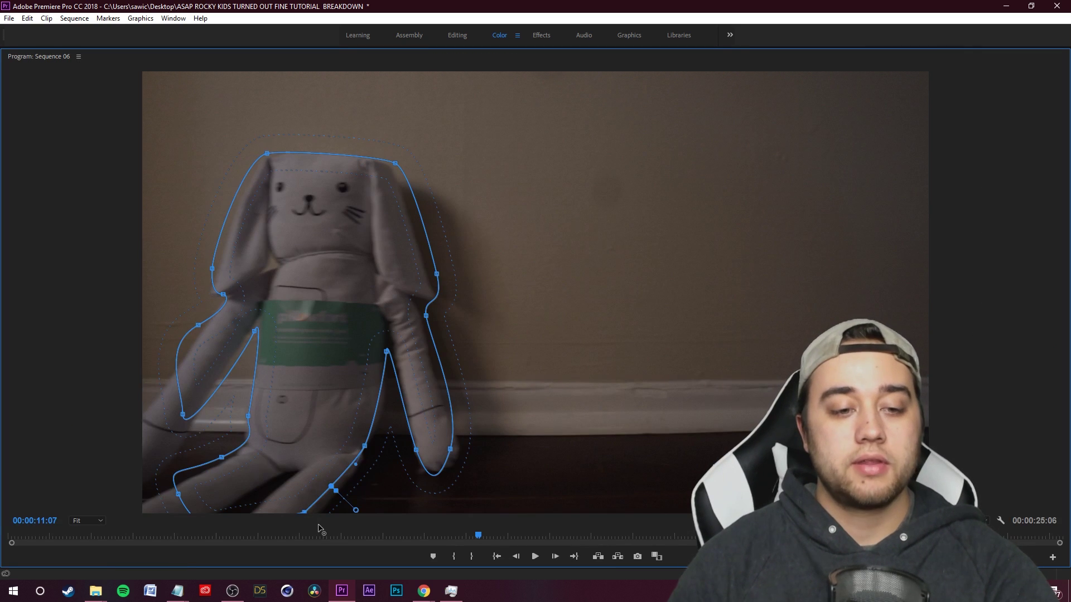
key(grave)
key(grave)
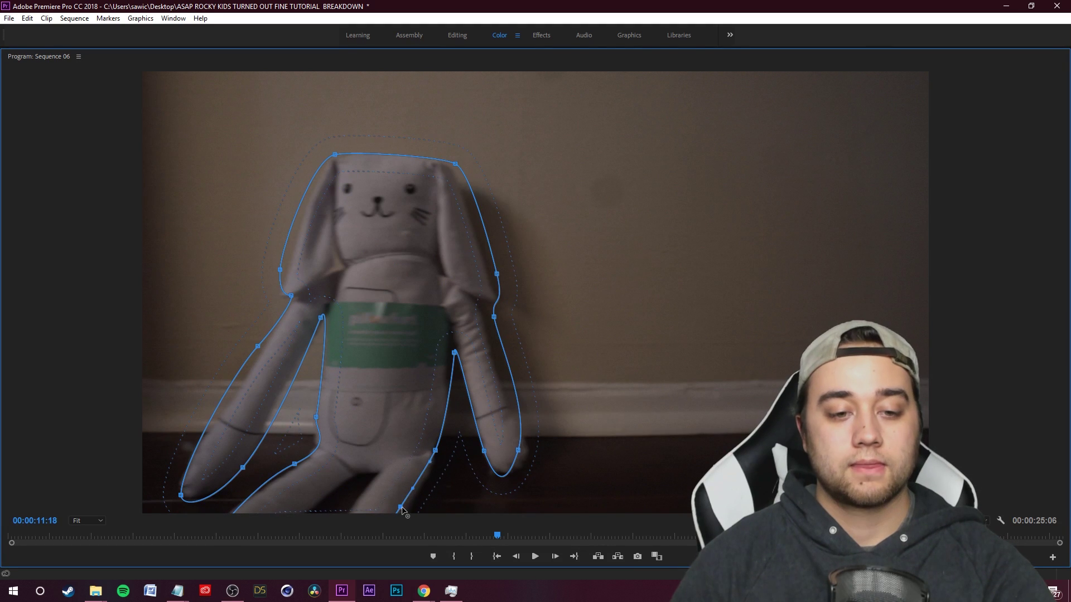
key(grave)
- Play and scrub from 00:00:10:20 to check that the animated mask follows the rabbit
click(466, 393)
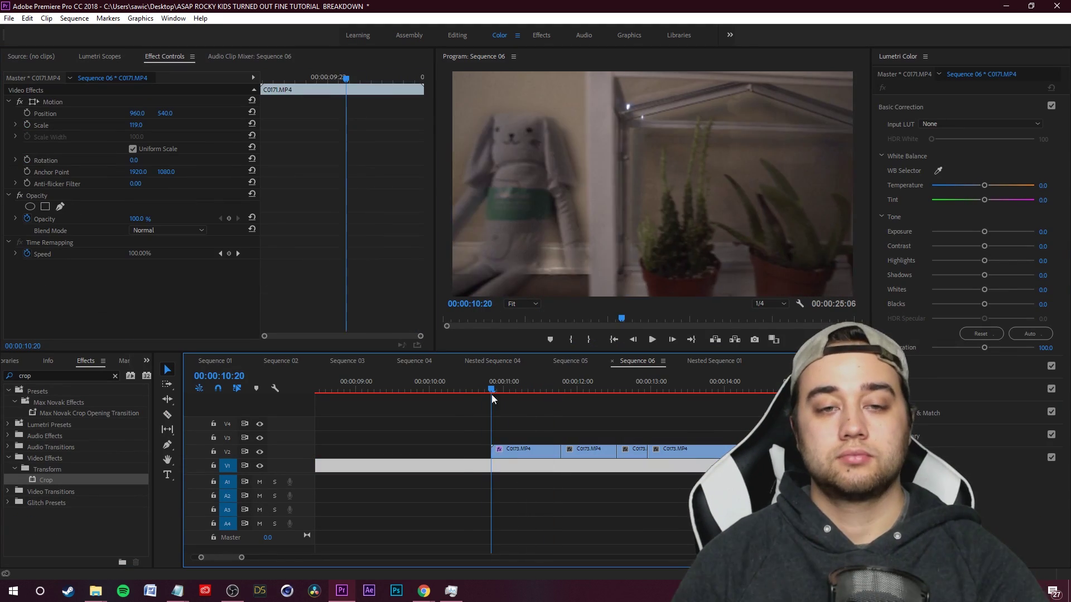
key(space)
click(513, 385)
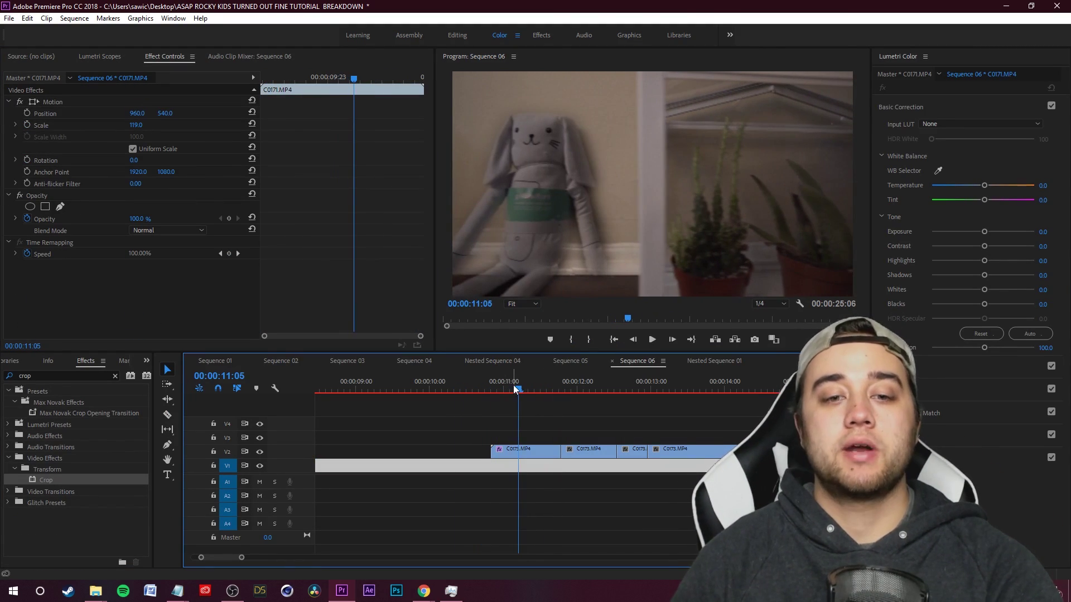
click(488, 391)
key(Right)
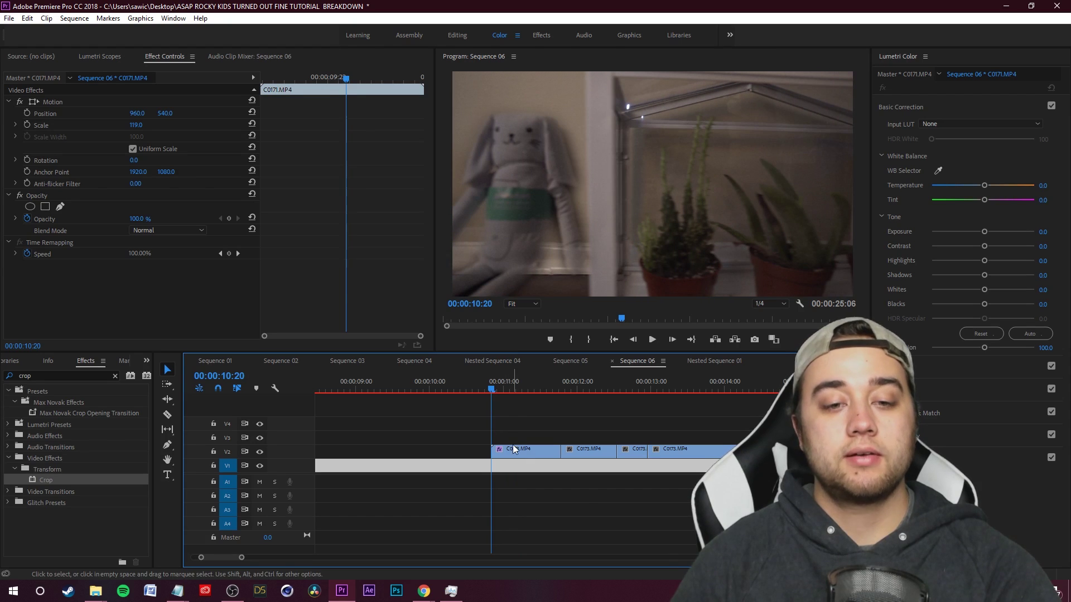
- Enable position and scale keyframes on the masked C0173.MP4 clip at 00:00:10:20 and set its horizontal position to 423
click(515, 447)
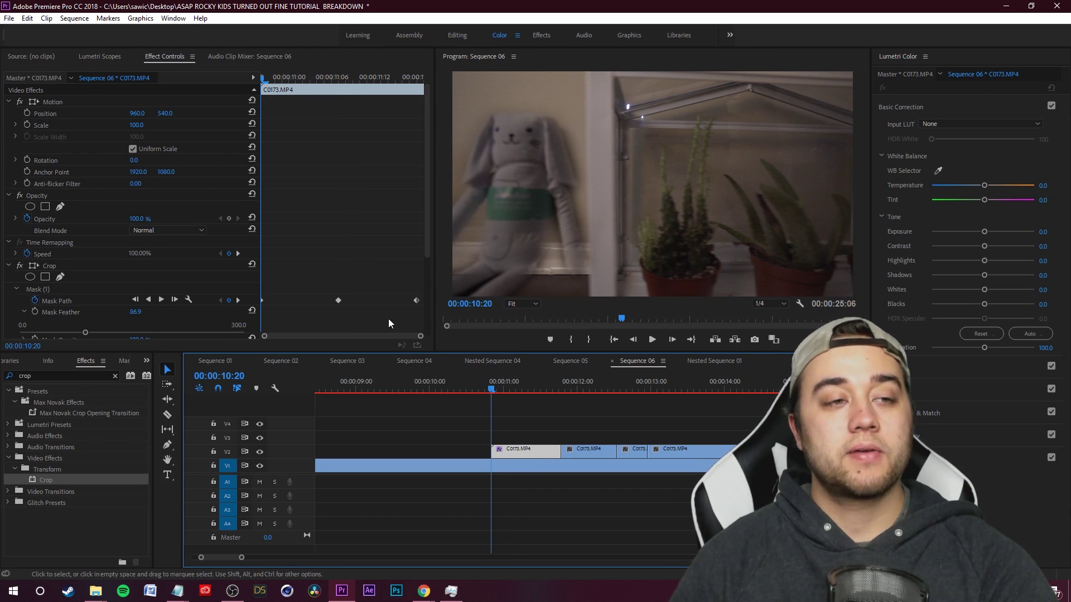
click(27, 113)
click(26, 125)
drag(138, 114, 58, 113)
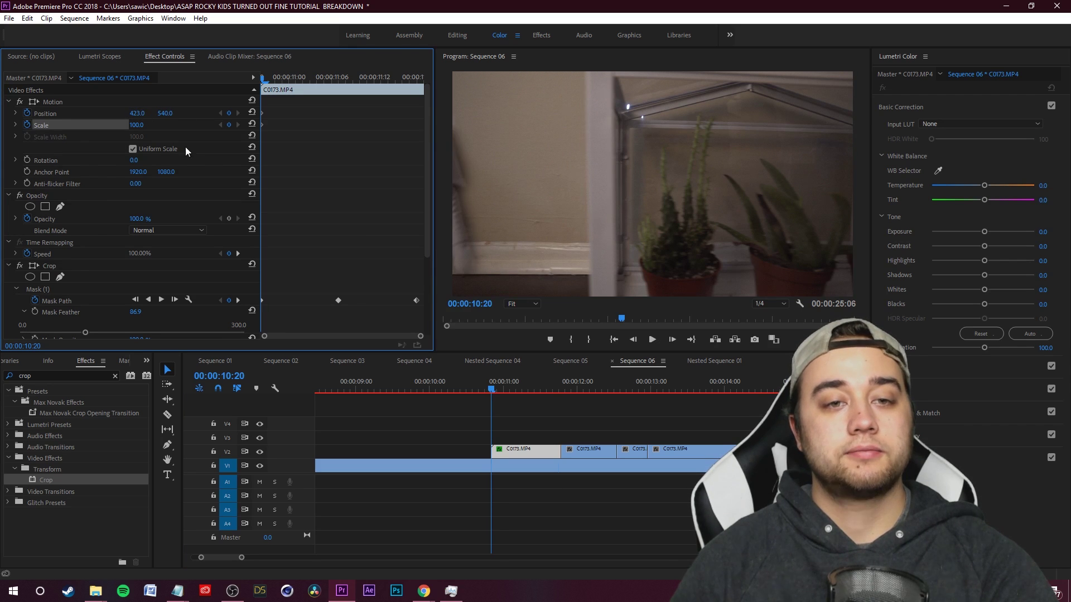
- Split C0171.MP4 on V1 at 00:00:10:20, where the masked C0173.MP4 clip begins
key(Down)
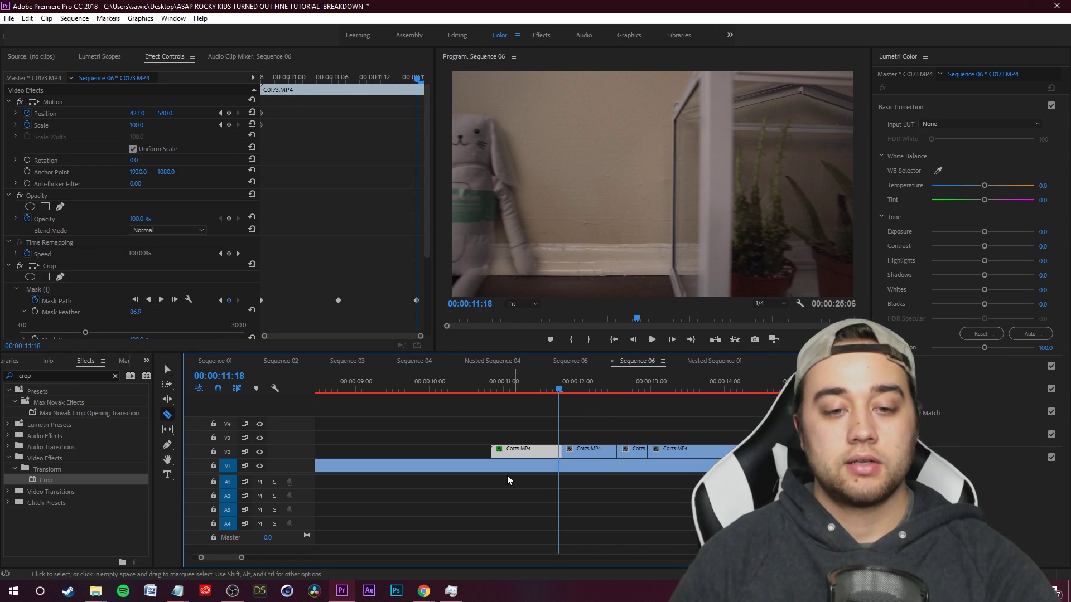
click(492, 468)
key(v)
drag(558, 385, 492, 411)
- Keyframe position and scale on the second C0171.MP4 piece at 00:00:10:20, hide V2, and shift the clip right at 00:00:11:19
click(520, 469)
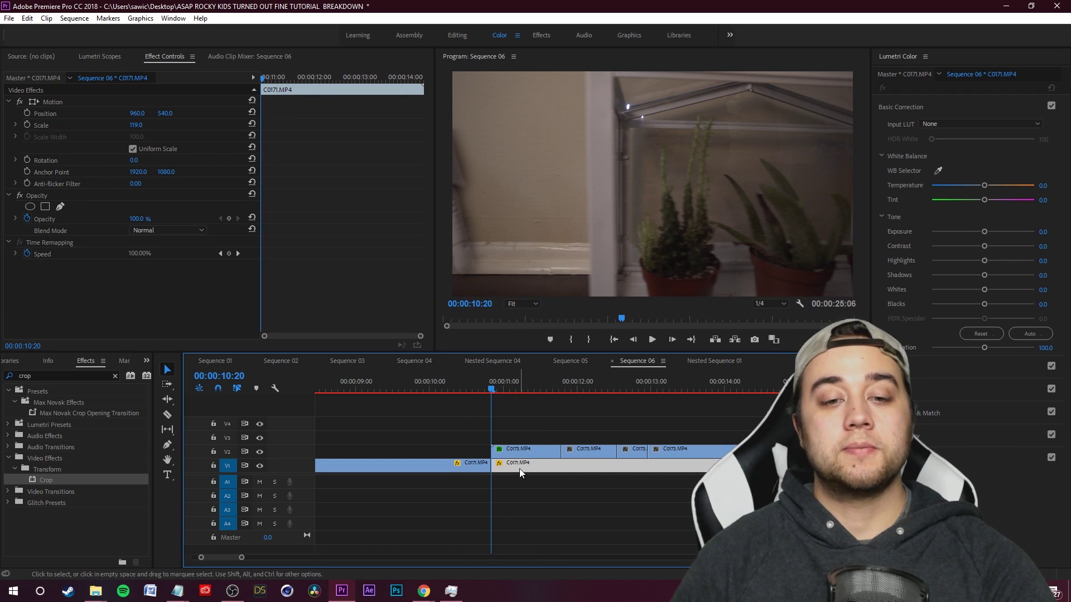
click(26, 113)
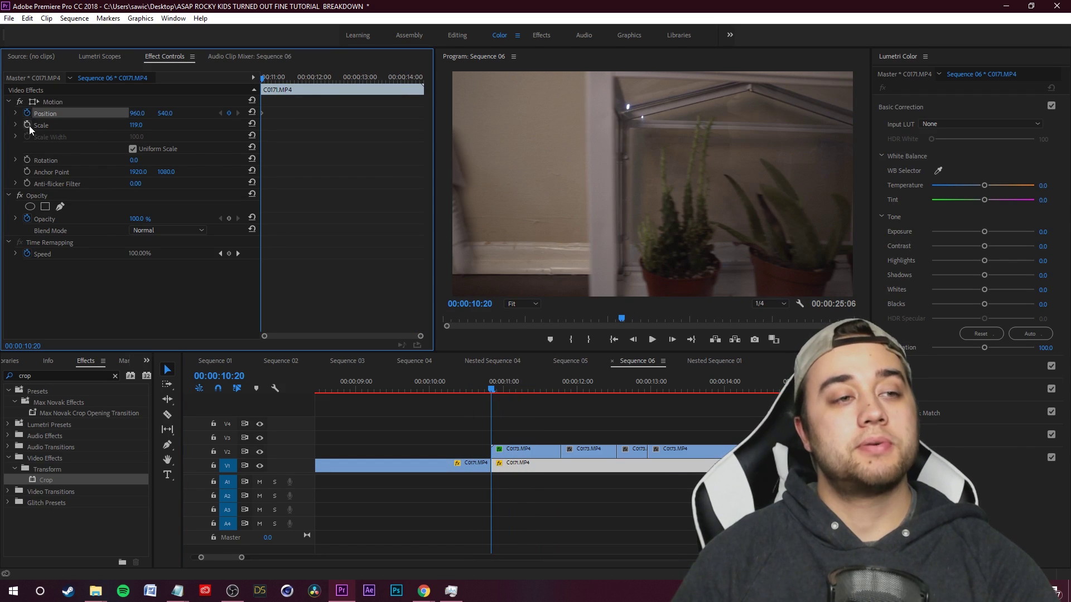
click(27, 125)
drag(484, 392, 560, 402)
click(259, 452)
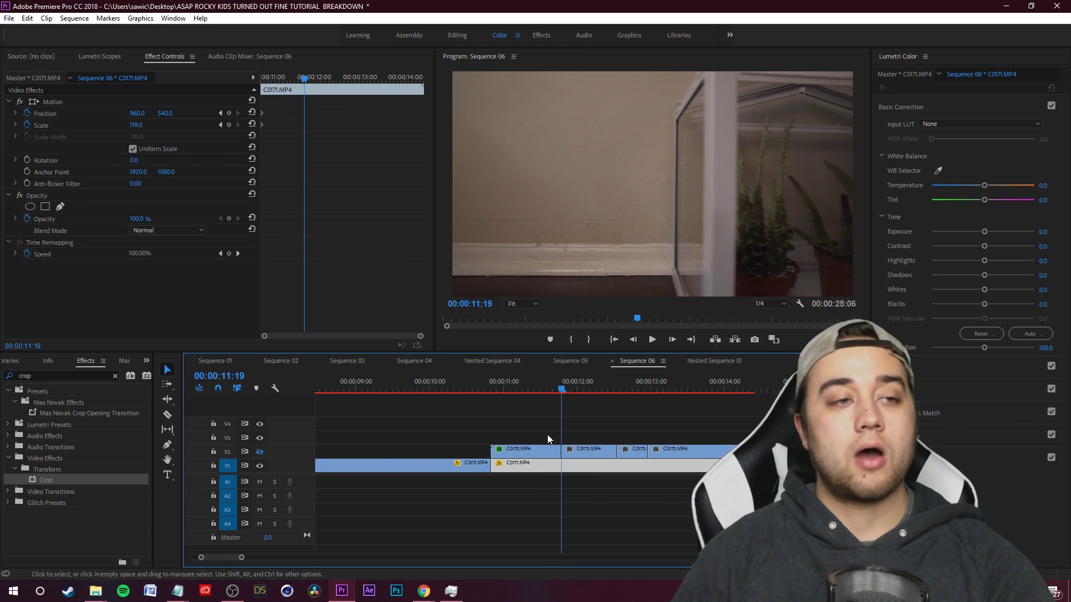
drag(137, 113, 276, 113)
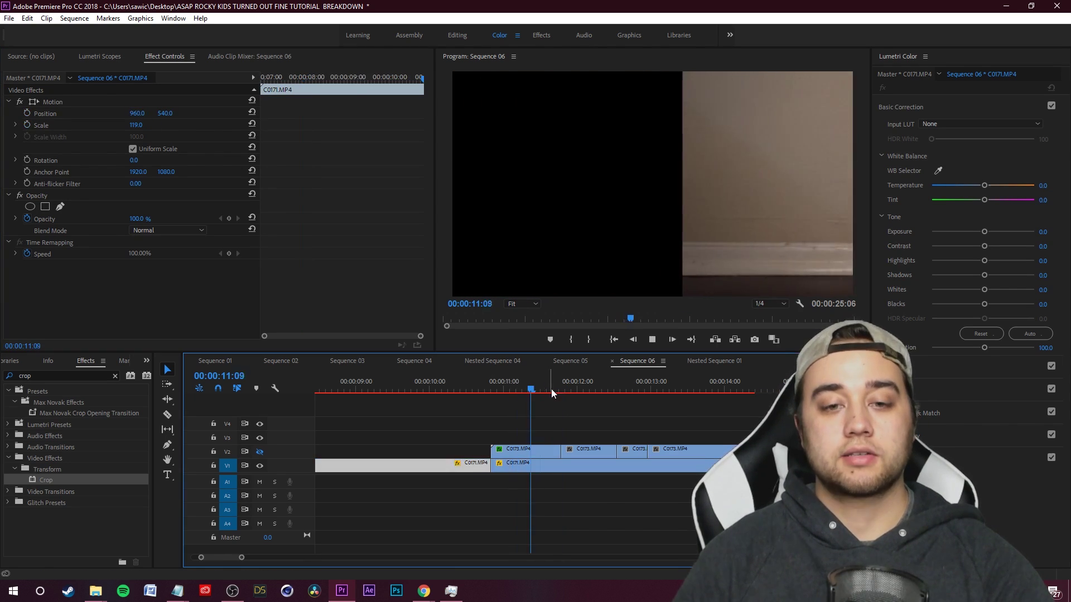
- Show V2 again and play and scrub across the C0171.MP4 cut to review its sideways move
drag(551, 389, 478, 389)
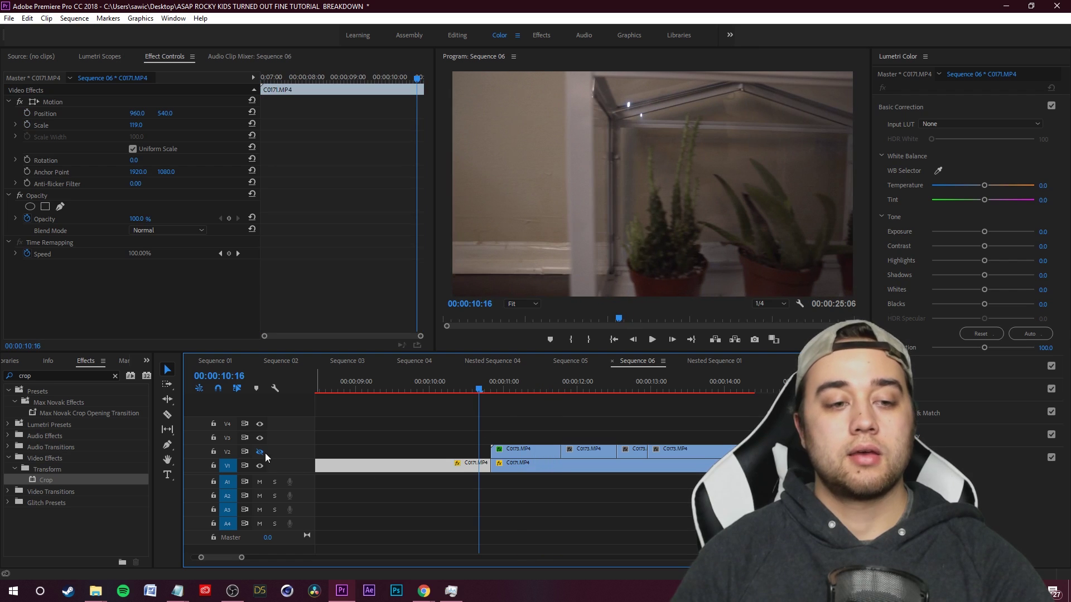
click(583, 431)
key(space)
click(494, 239)
drag(557, 390, 491, 391)
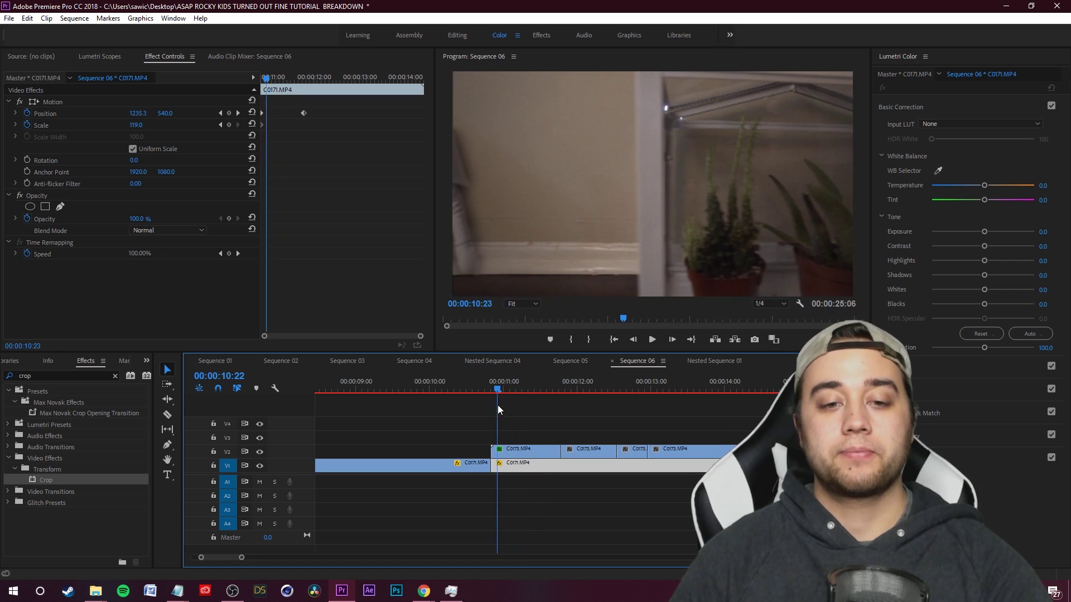
- Set the masked C0173.MP4 clip's horizontal position to 1941 at 00:00:11:18
click(505, 449)
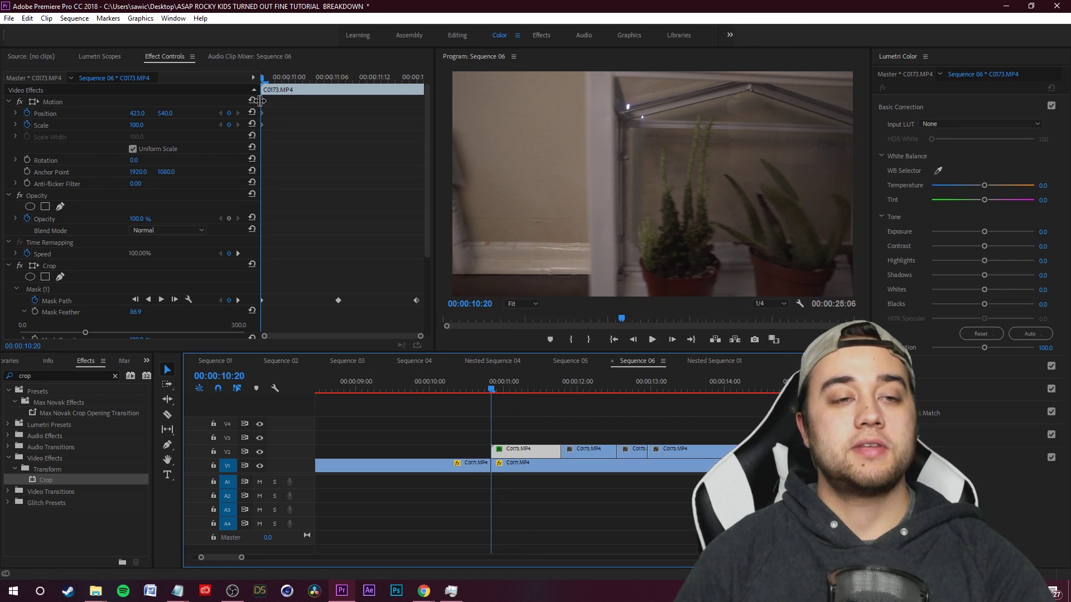
drag(494, 389, 562, 403)
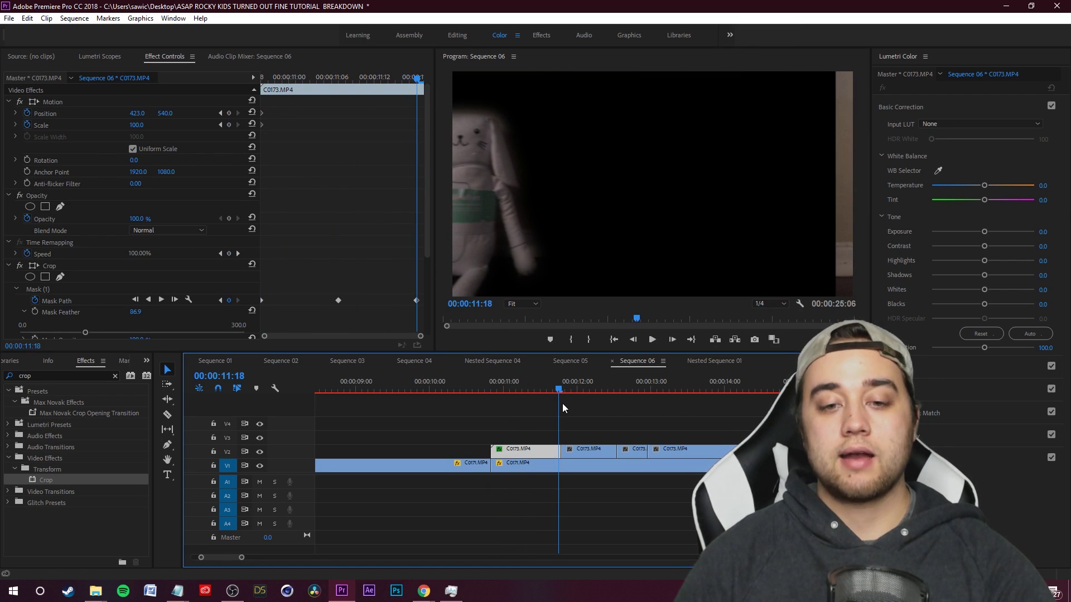
drag(133, 115, 262, 116)
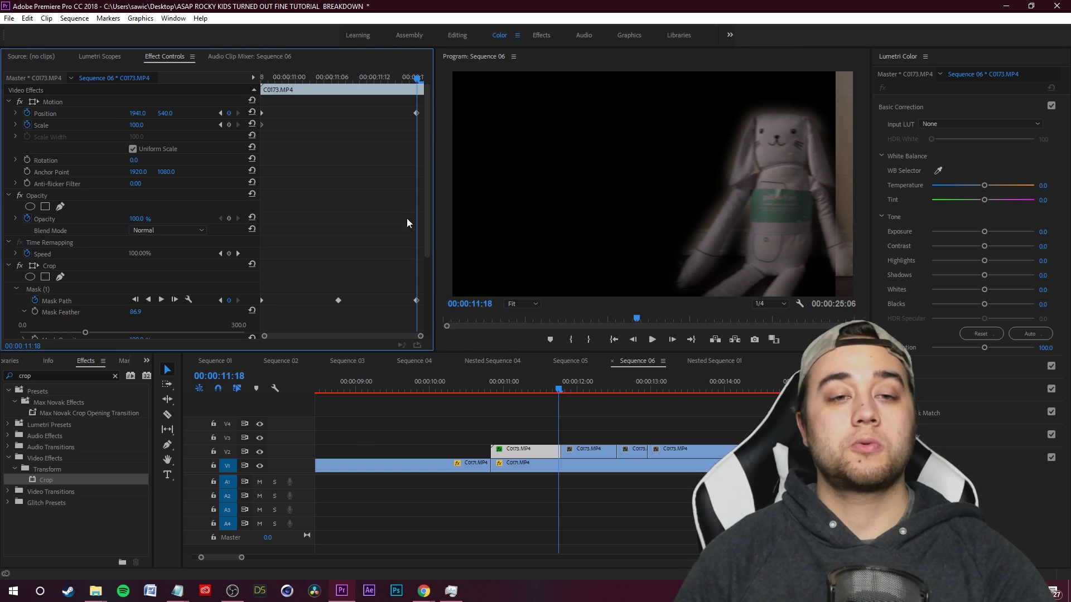
scroll(386, 229, down, 3)
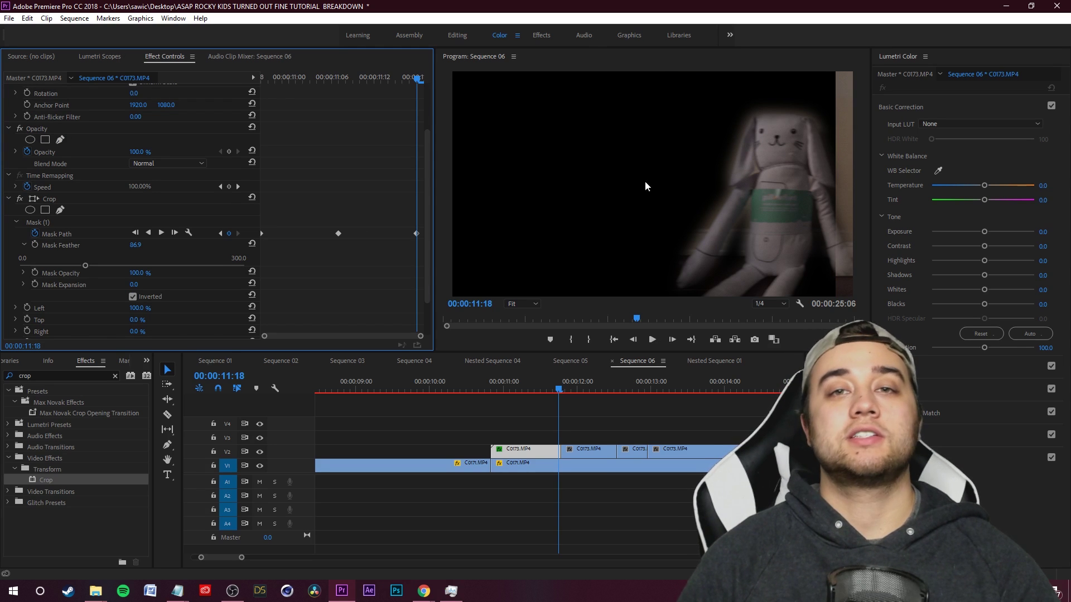
- Reshape the rabbit's Crop mask at 00:00:11:07 by pulling its upper points outward to reveal more of the surrounding wall
drag(557, 400, 523, 400)
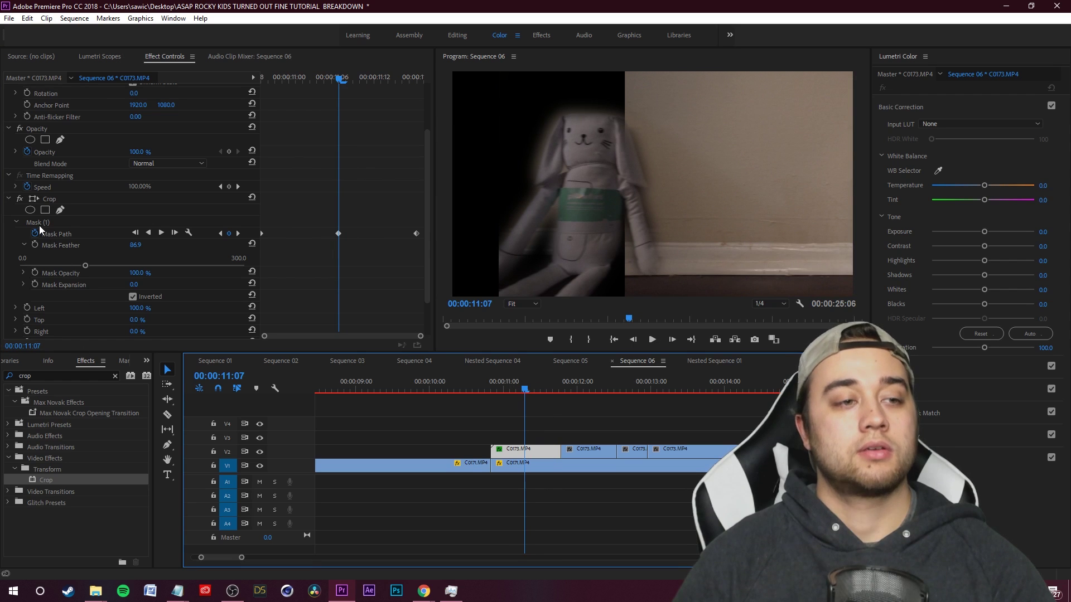
click(38, 222)
drag(563, 115, 527, 59)
drag(618, 114, 523, 166)
click(518, 389)
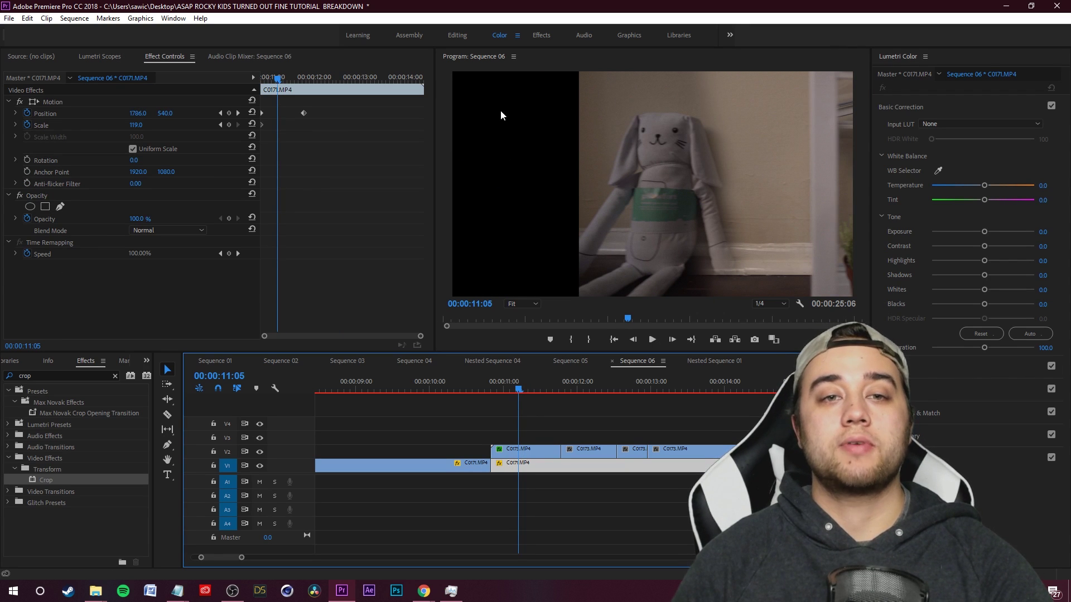
- Remove the scale keyframes from the first masked C0173.MP4 clip and enlarge its scale to 252
click(530, 450)
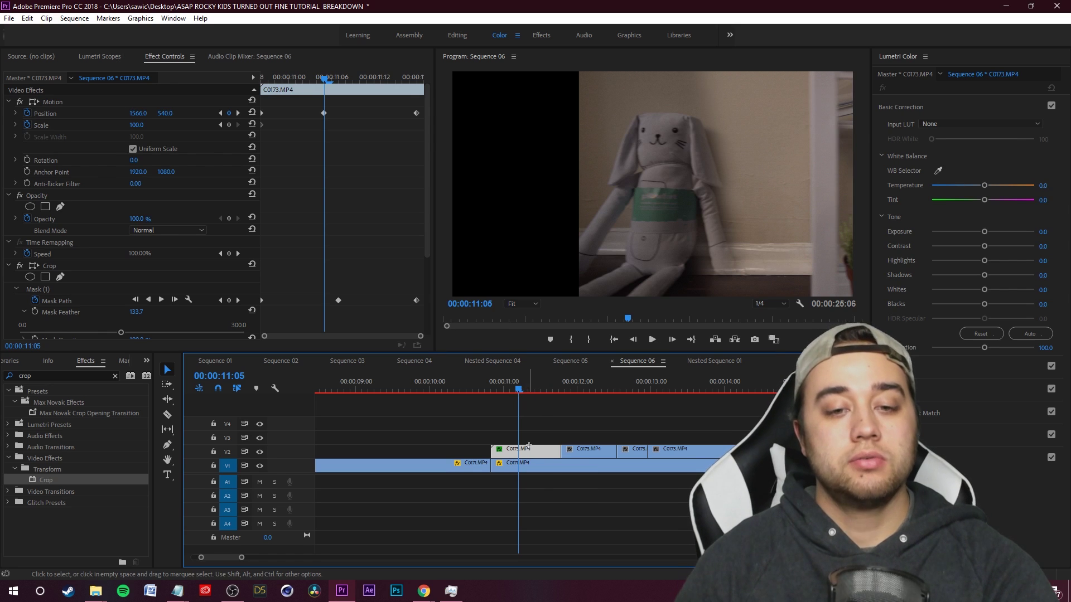
click(27, 125)
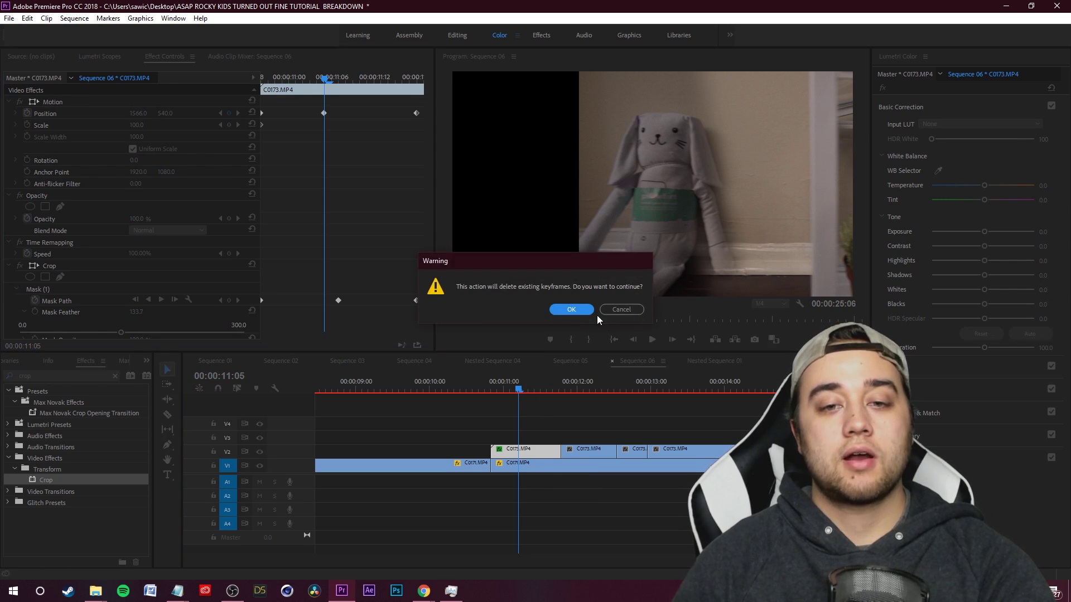
key(Return)
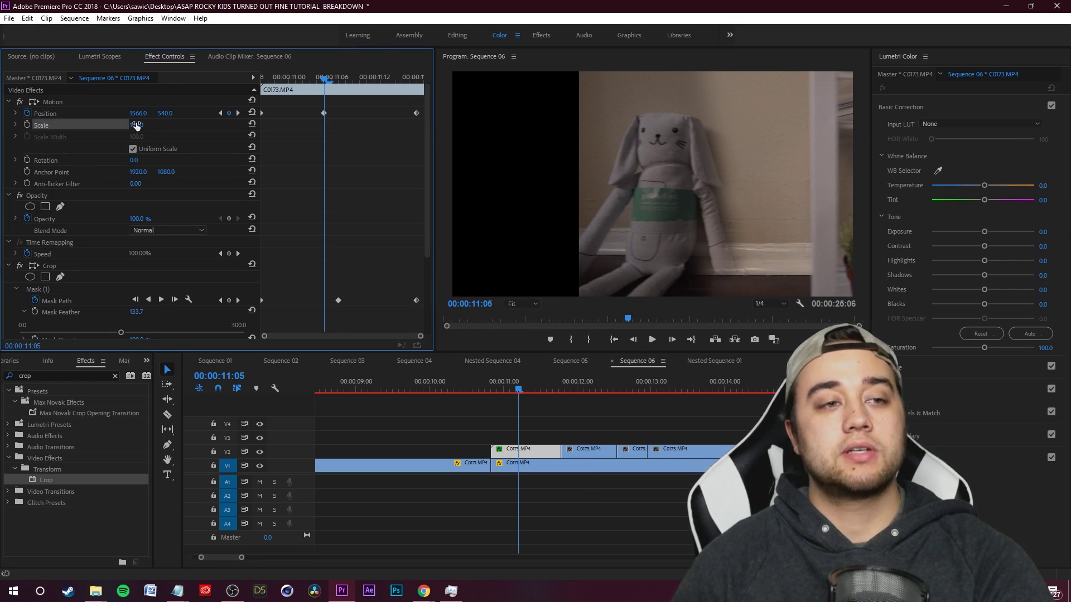
drag(137, 124, 158, 125)
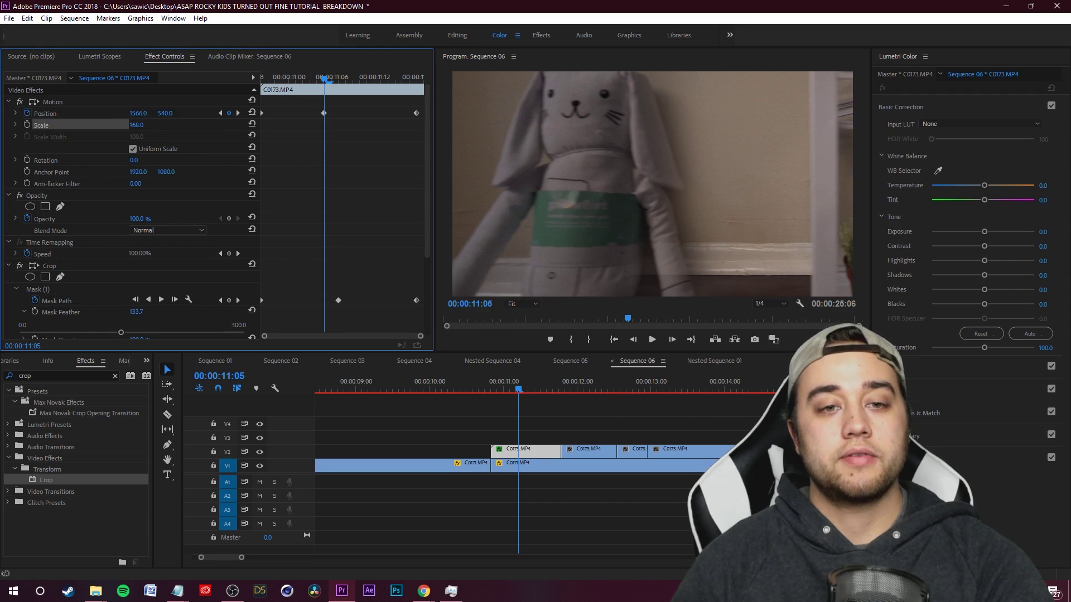
- Stretch the enlarged clip's Crop mask outward to the upper-left so the rabbit's surroundings fill more of the frame
key(space)
click(38, 290)
drag(653, 132, 446, 75)
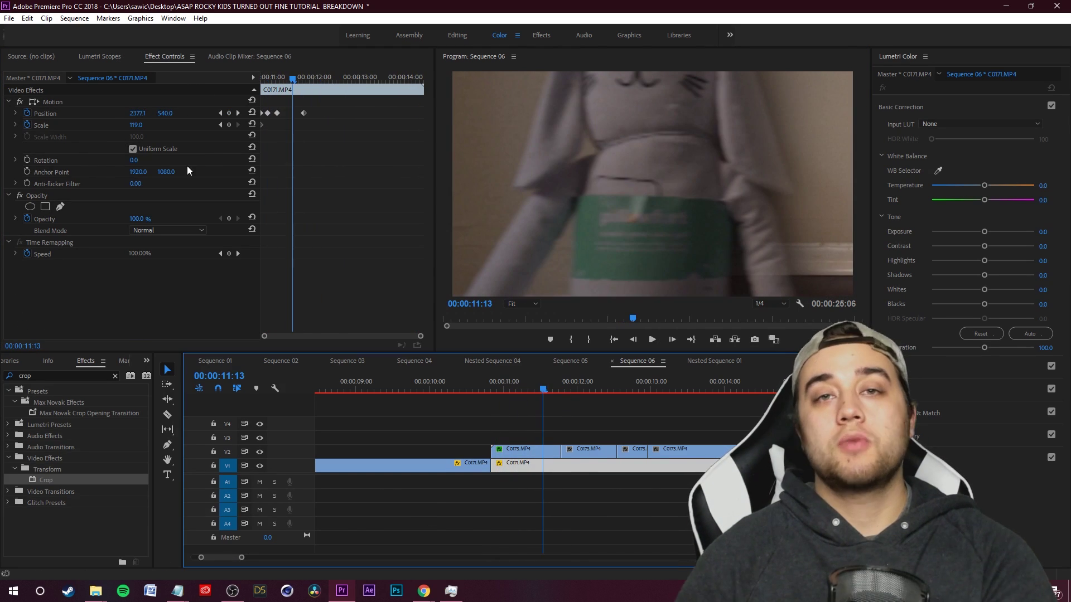
- Set the horizontal position of the C0173.MP4 piece starting at 00:00:11:19 to 2367, matching the preceding masked piece
drag(543, 391, 562, 400)
click(534, 452)
click(539, 394)
key(equal)
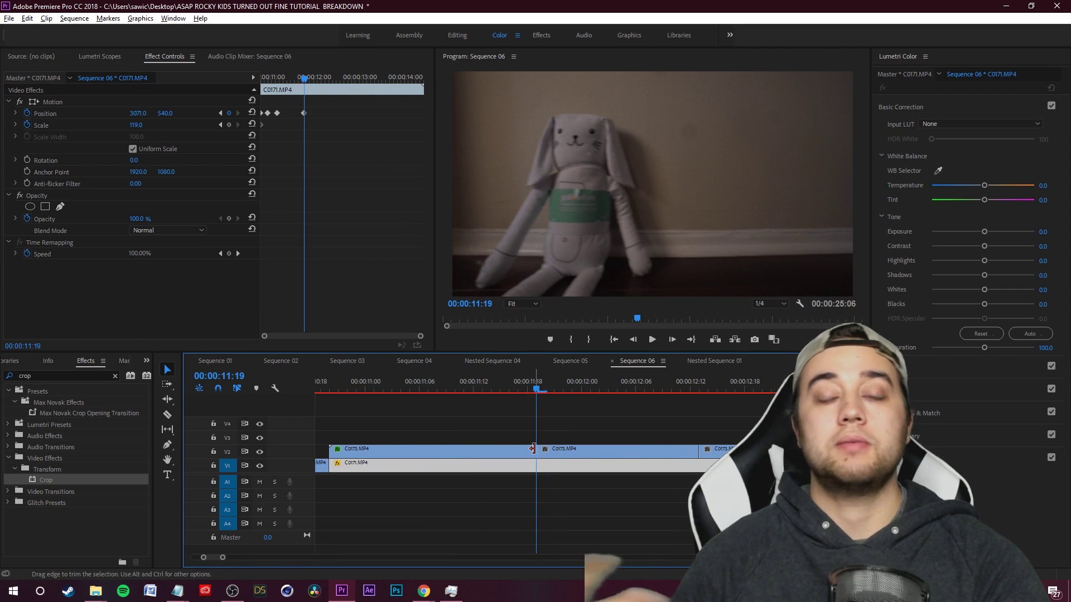
click(486, 440)
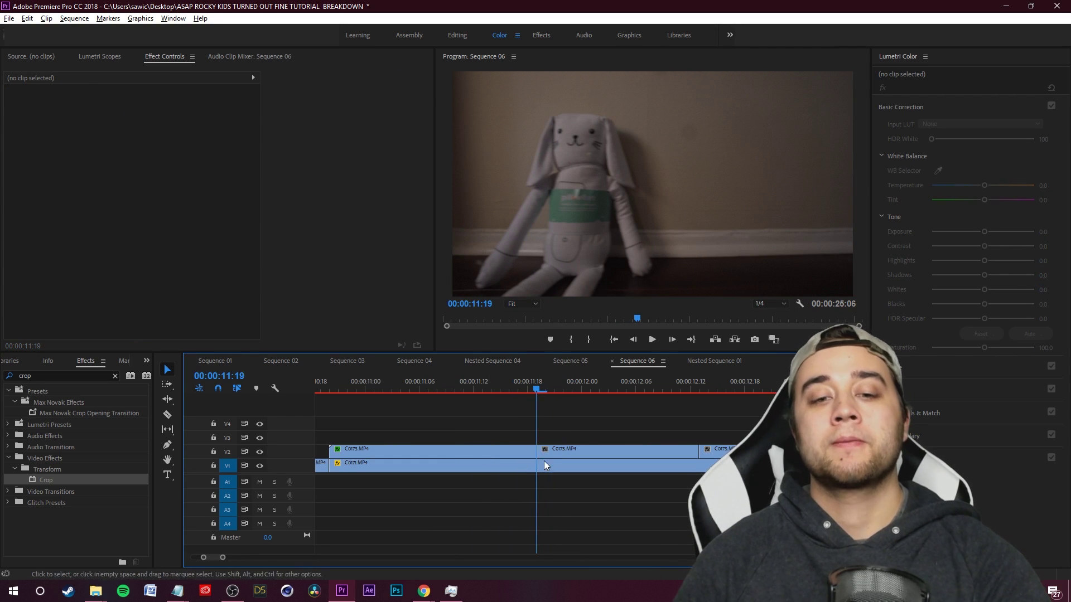
click(530, 452)
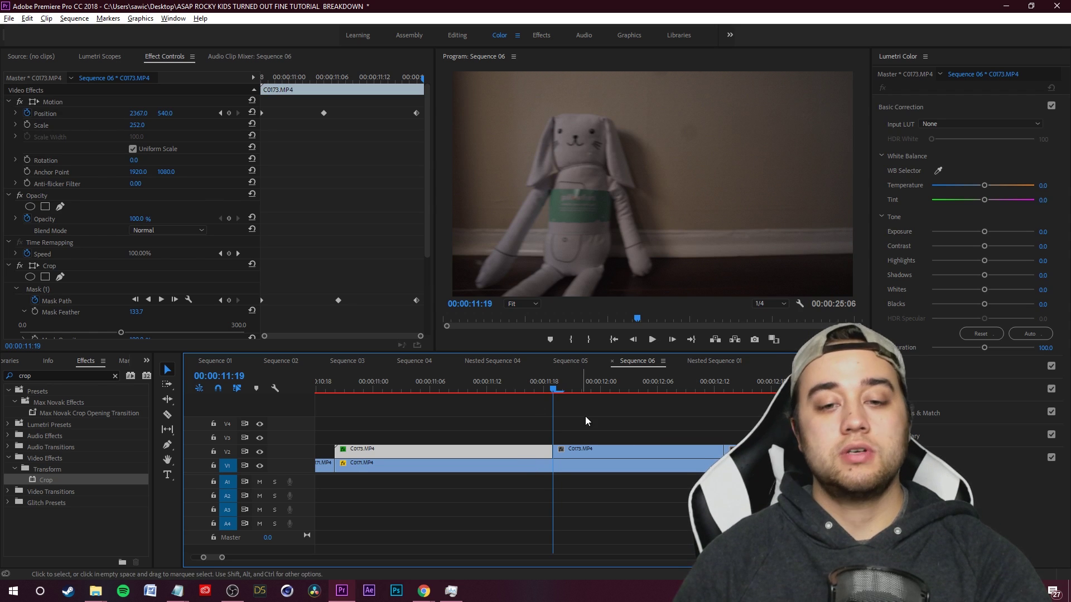
click(589, 452)
click(137, 113)
text(2367)
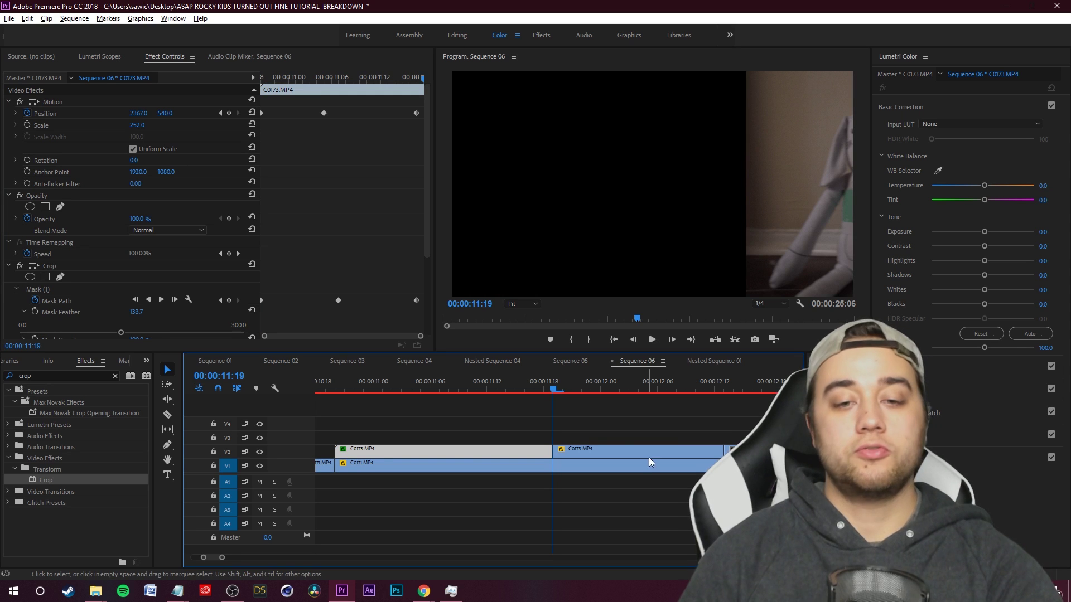
- Set the scale of the second C0173.MP4 piece to 252 to match the first
click(594, 452)
click(137, 125)
text(252)
key(Return)
- Play the sequence across the resized C0173.MP4 pieces through the box shot up to 00:00:16:01
key(space)
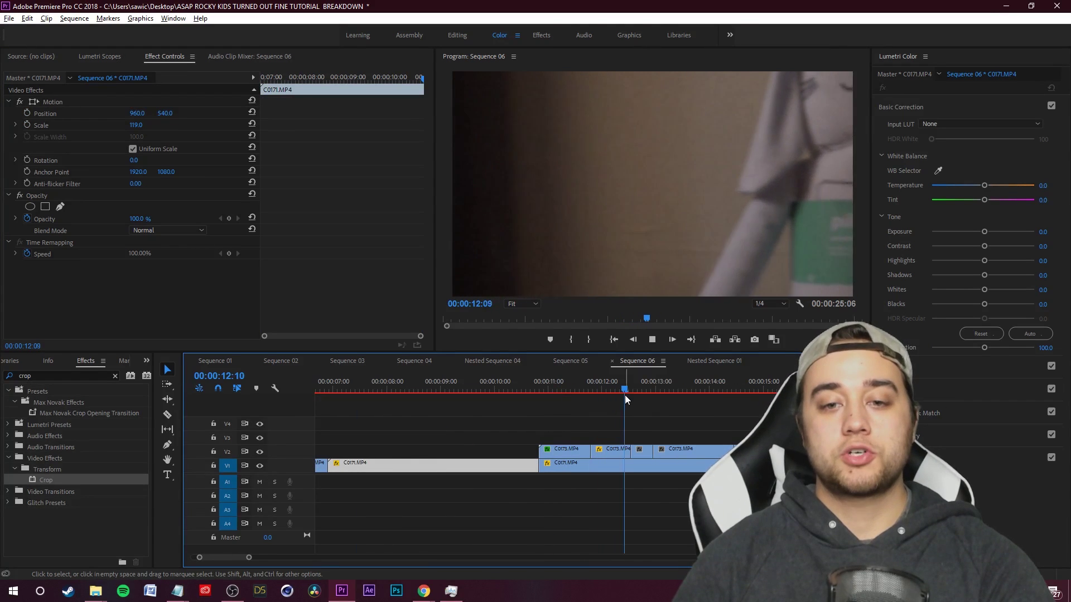
key(space)
key(space)
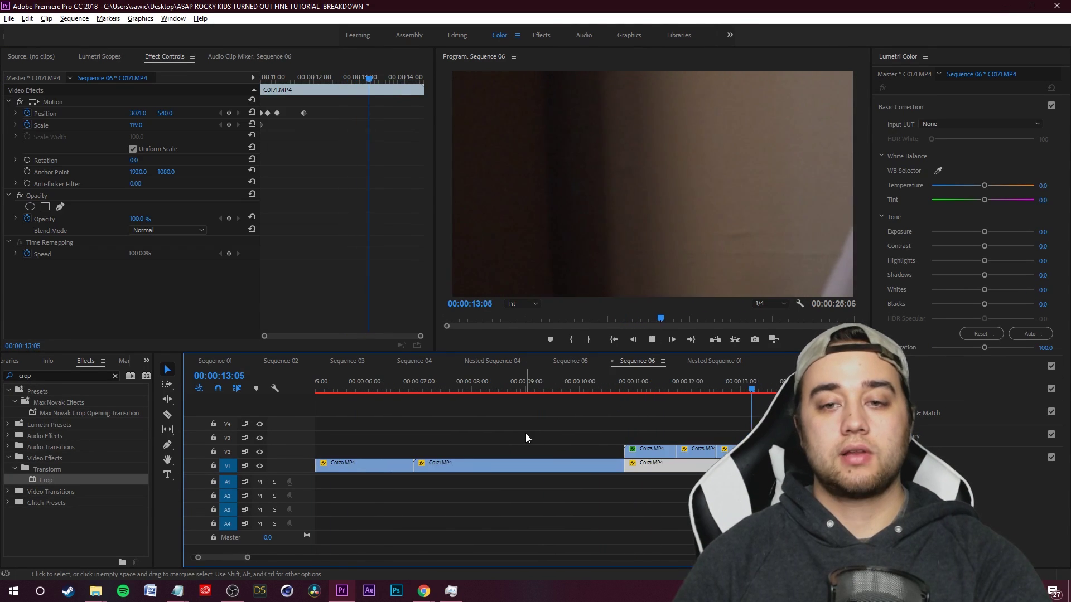
key(minus)
key(minus)
key(minus)
click(484, 414)
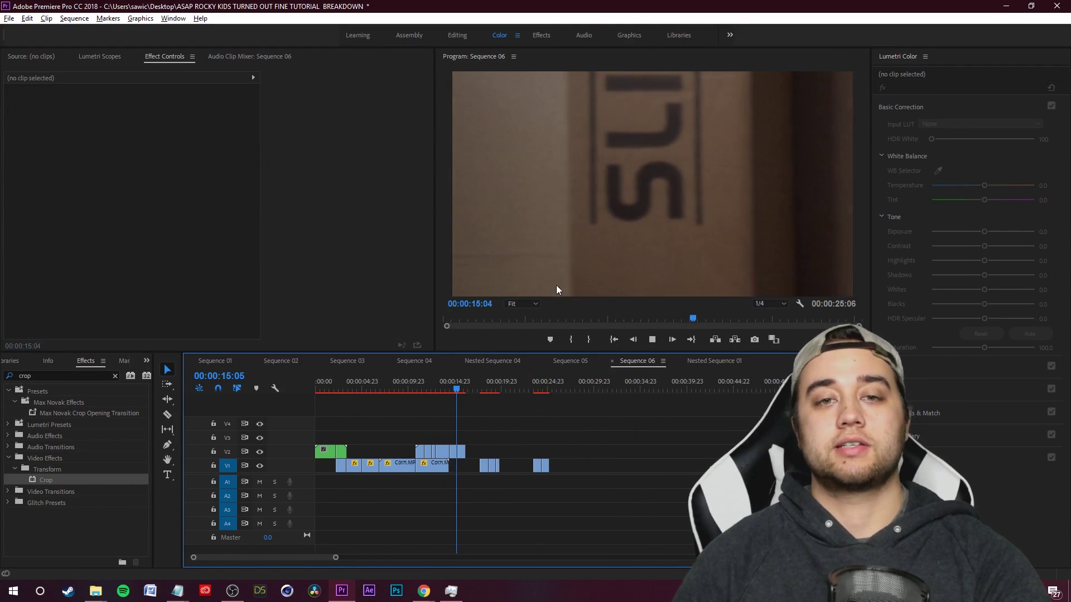
key(space)
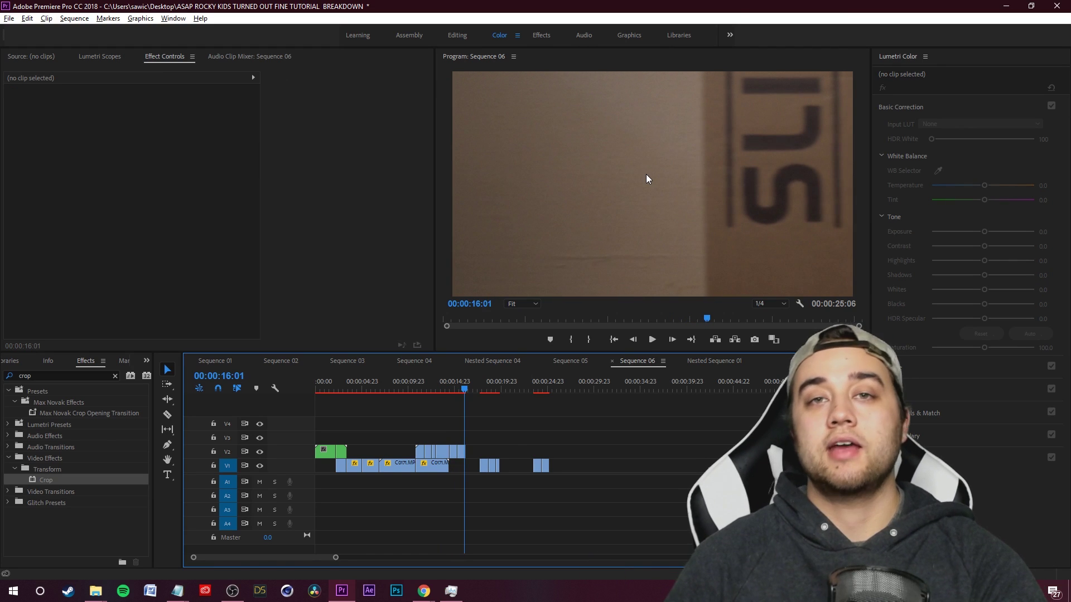
- Jump back through the earlier cuts and replay the rabbit slide-in and the C0173.MP4 transitions that follow it
key(Up)
key(Up)
key(Up)
key(Up)
key(Up)
key(space)
click(491, 434)
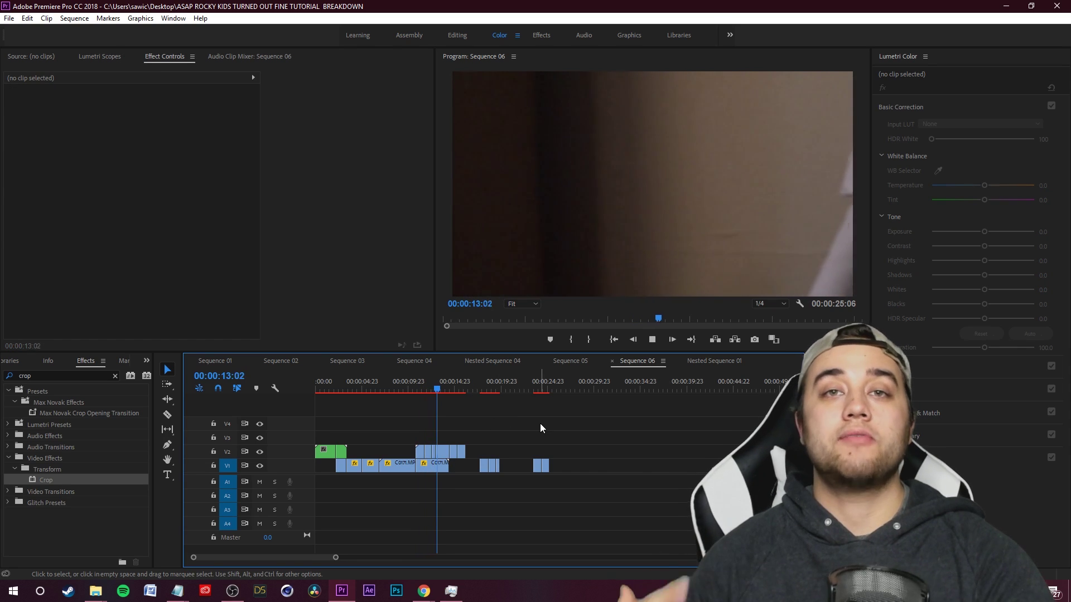
key(space)
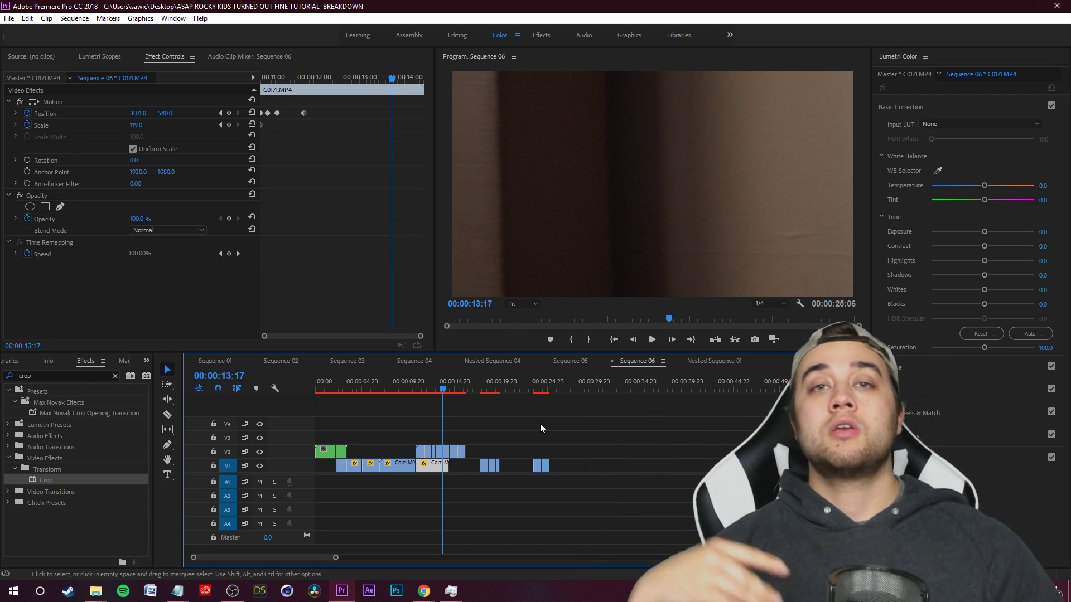
drag(442, 389, 408, 410)
key(space)
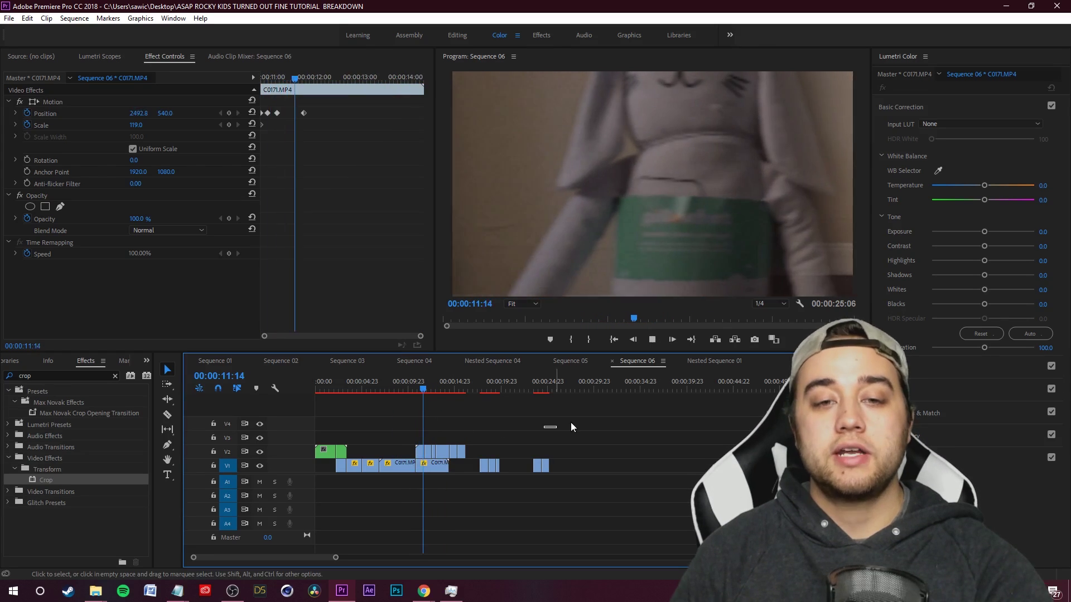
click(436, 404)
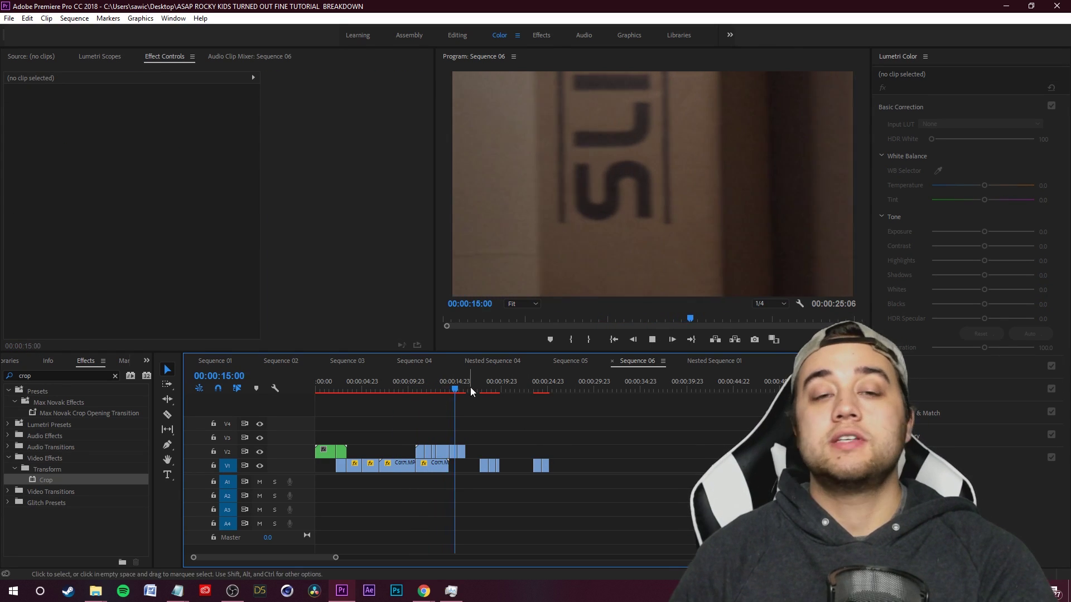
click(444, 387)
click(559, 428)
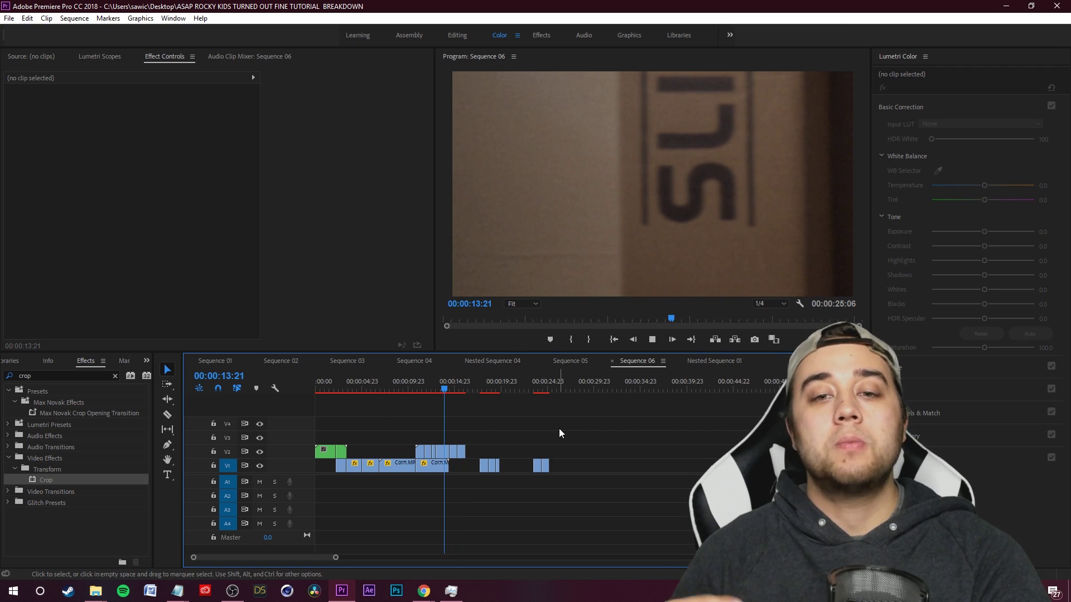
- Save the project and play Sequence 06 through the greenhouse, cat and rabbit transitions
key(ctrl+s)
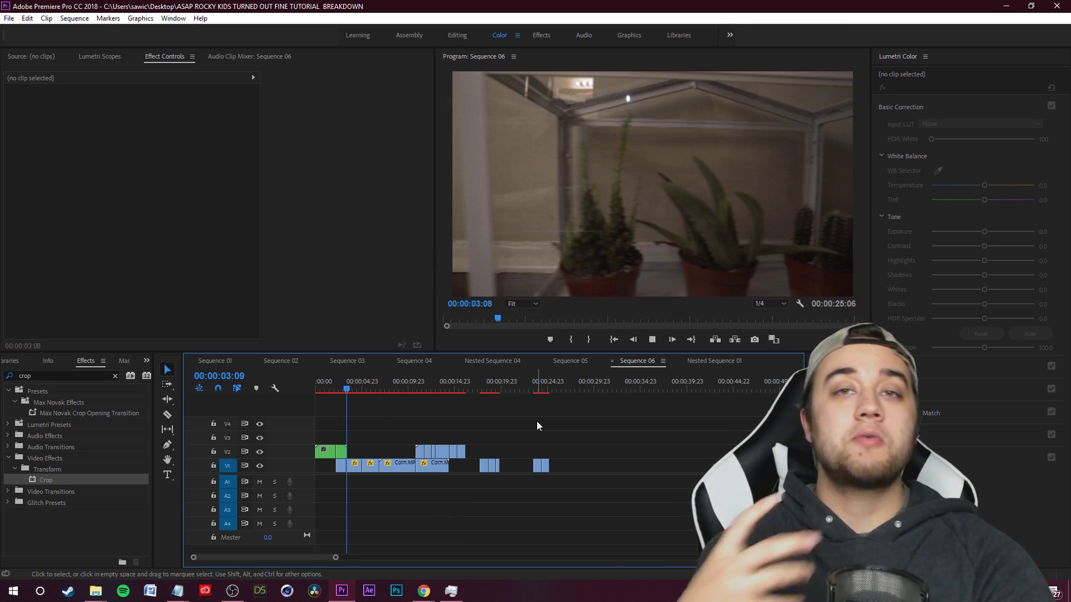
key(space)
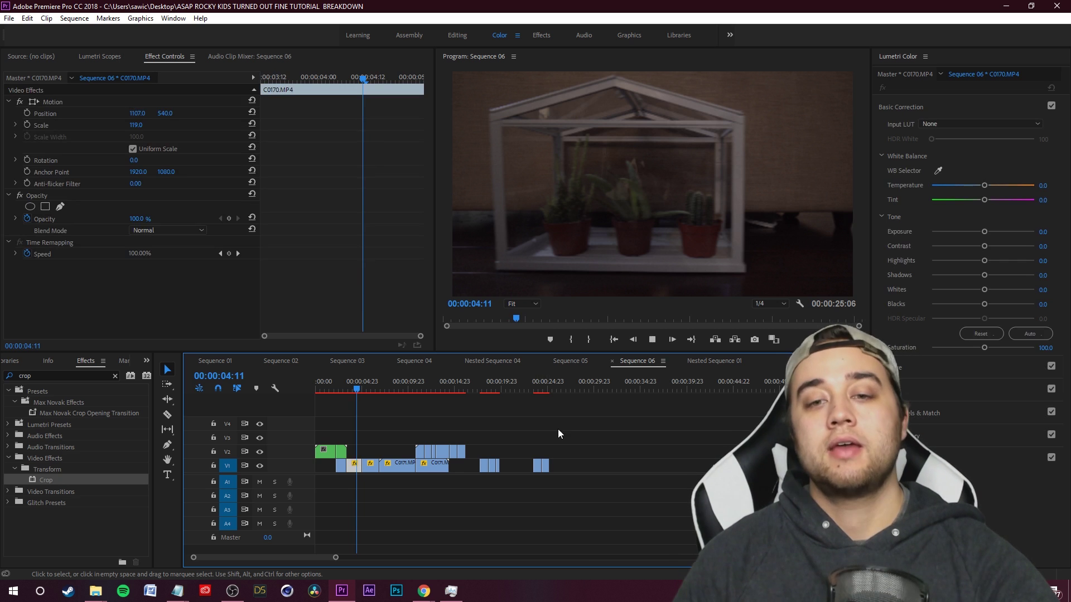
click(563, 430)
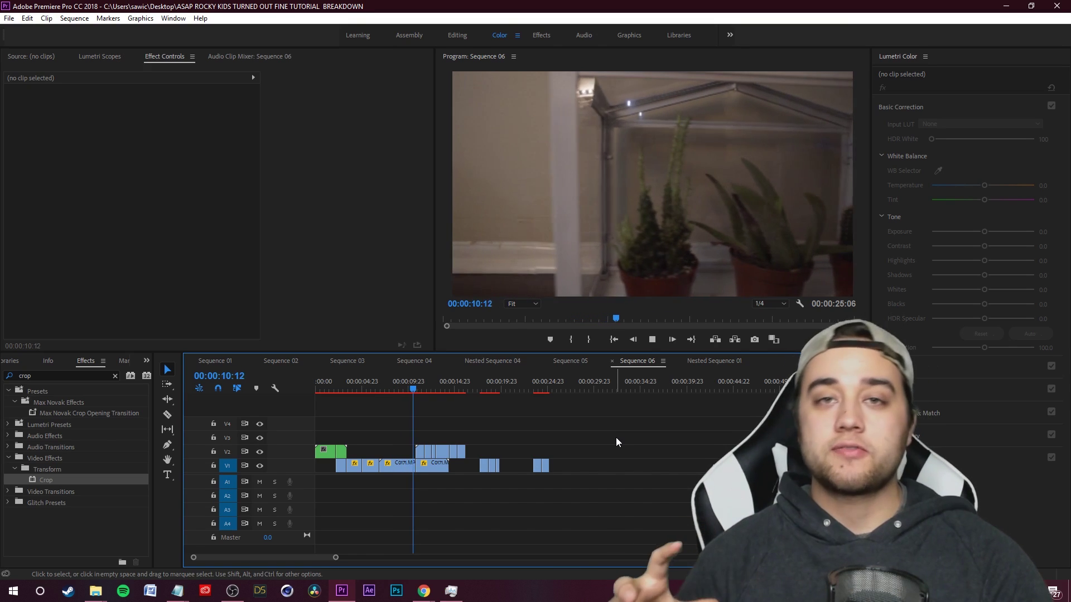
click(463, 390)
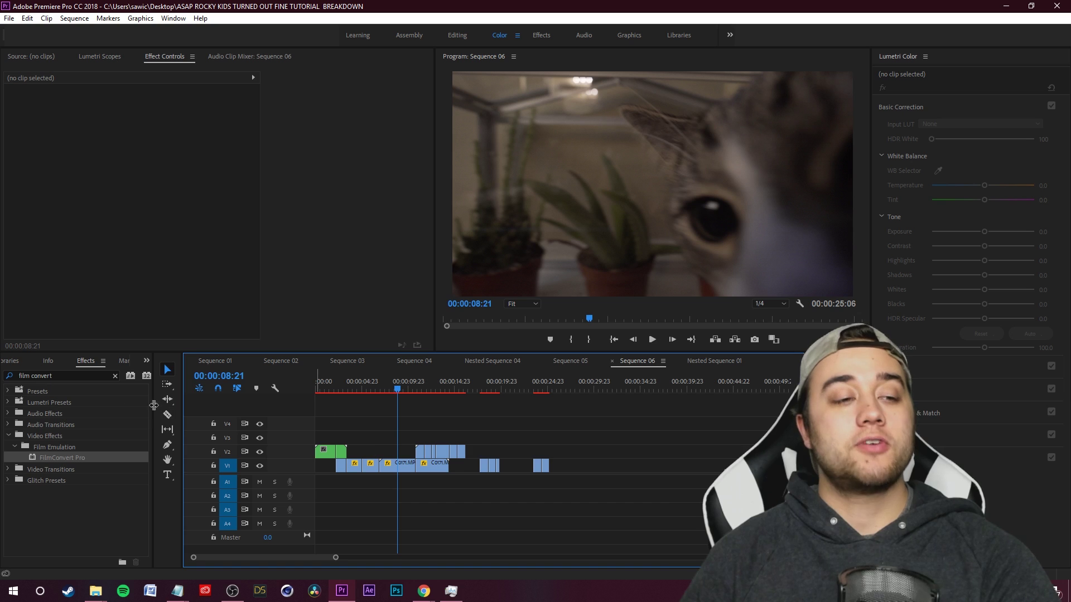
- Apply FilmConvert Pro to the C0171.MP4 clip at 00:00:08:21 with source camera Other / Other / Standard sRGB
drag(62, 457, 397, 464)
click(163, 249)
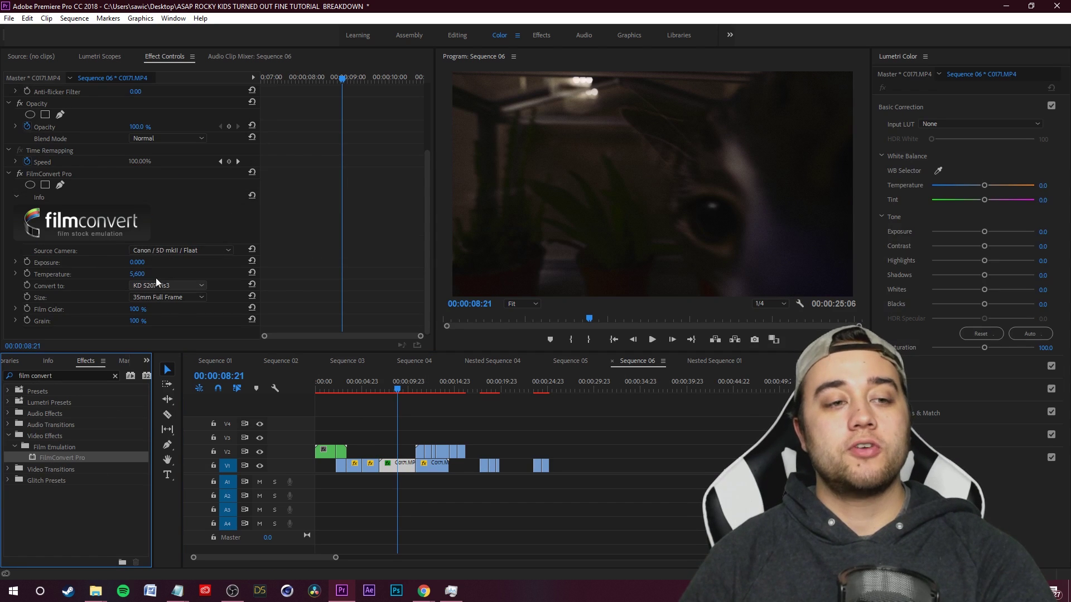
scroll(179, 502, down, 10)
click(186, 571)
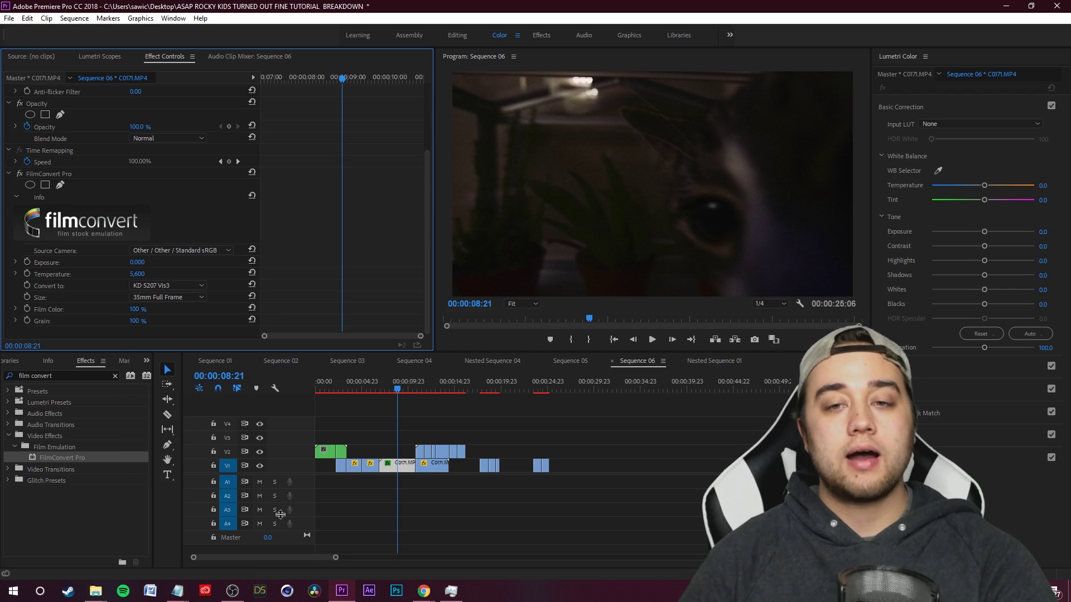
- Set the FilmConvert film stock to KD 5213 Vis3 and adjust its grain amount
click(179, 290)
click(185, 313)
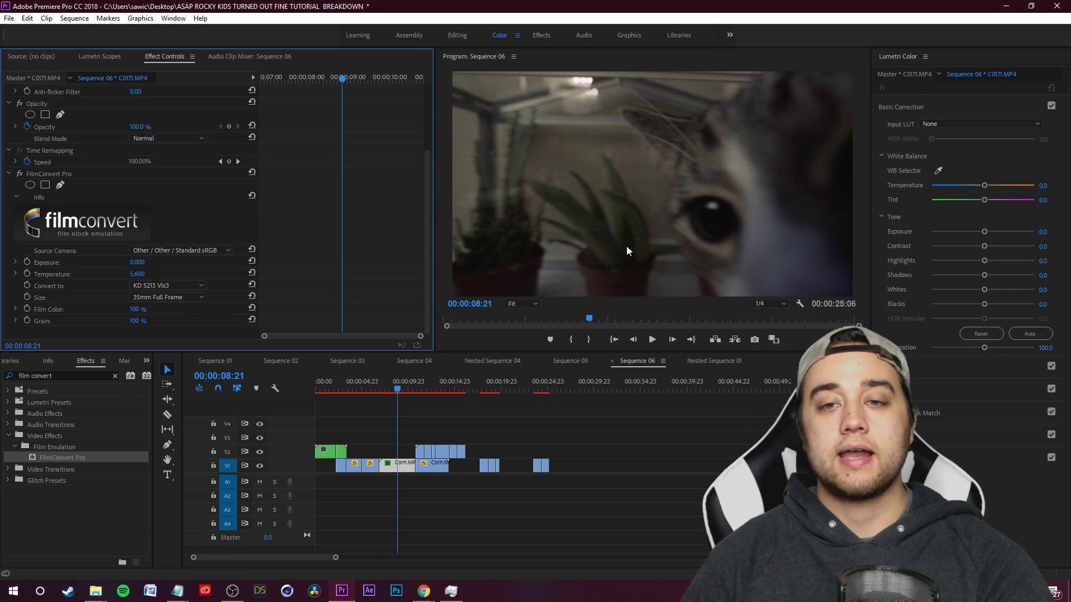
drag(132, 321, 188, 321)
click(558, 424)
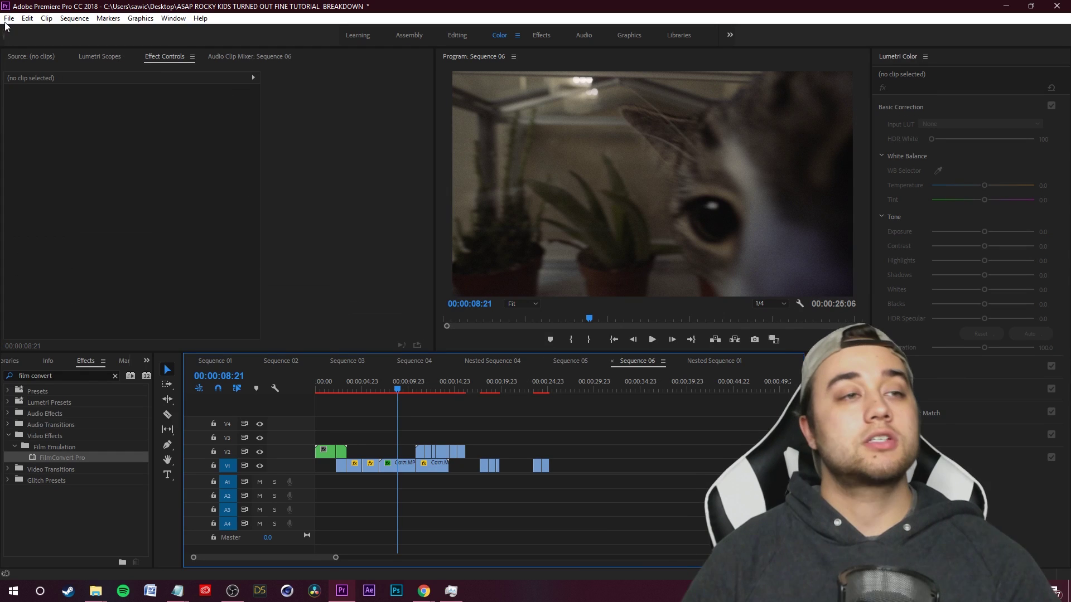
click(9, 18)
mouse_move(99, 359)
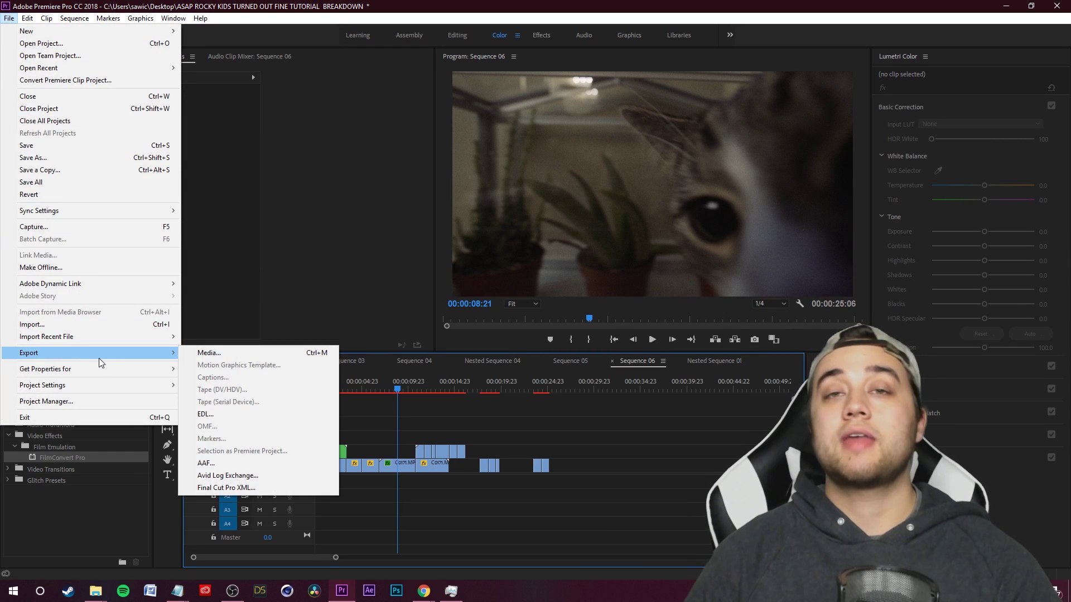
click(557, 403)
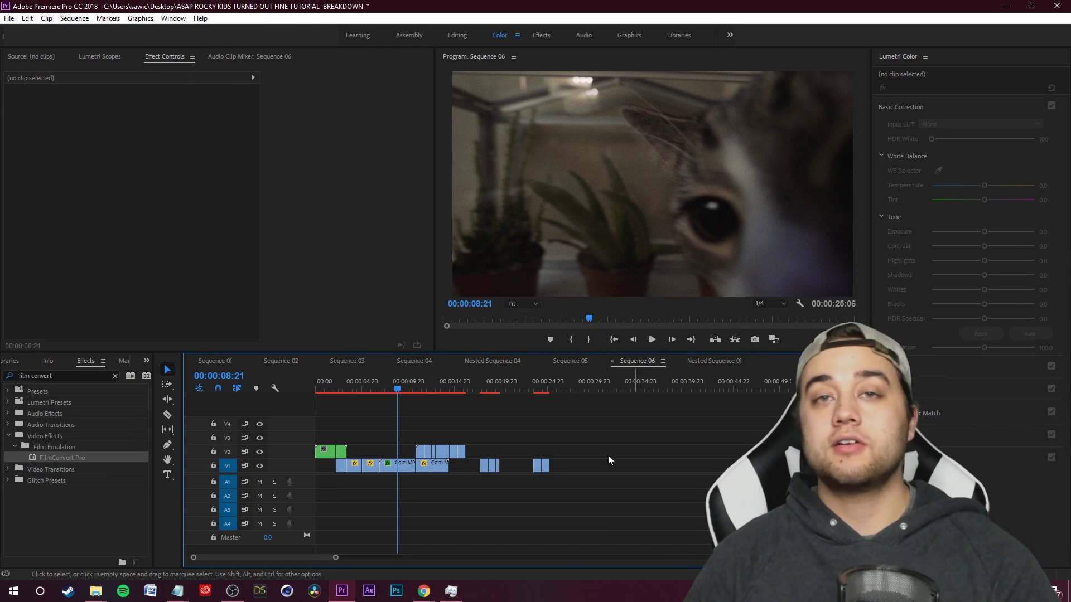
- Switch to Photoshop and open the exported video KIDS TURNED OUT FINE MY SEQUENCE
click(396, 590)
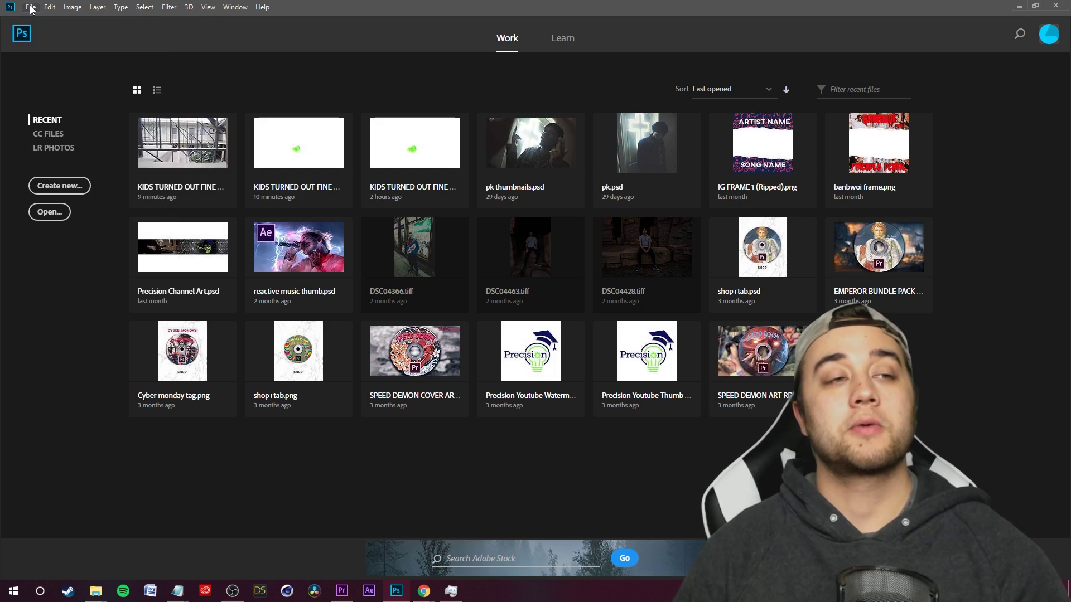
click(25, 8)
click(39, 32)
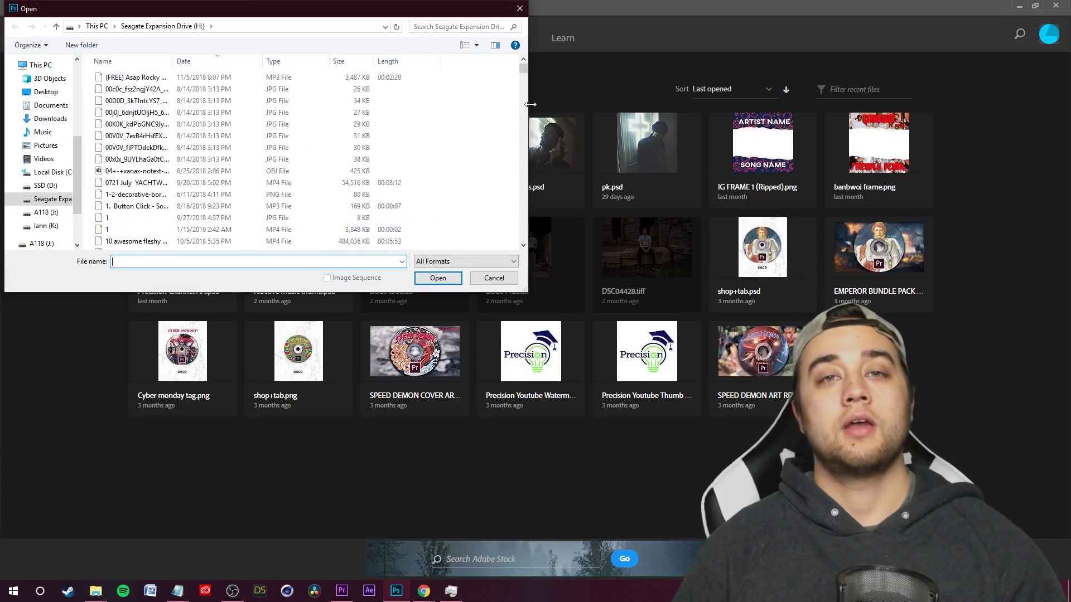
click(441, 25)
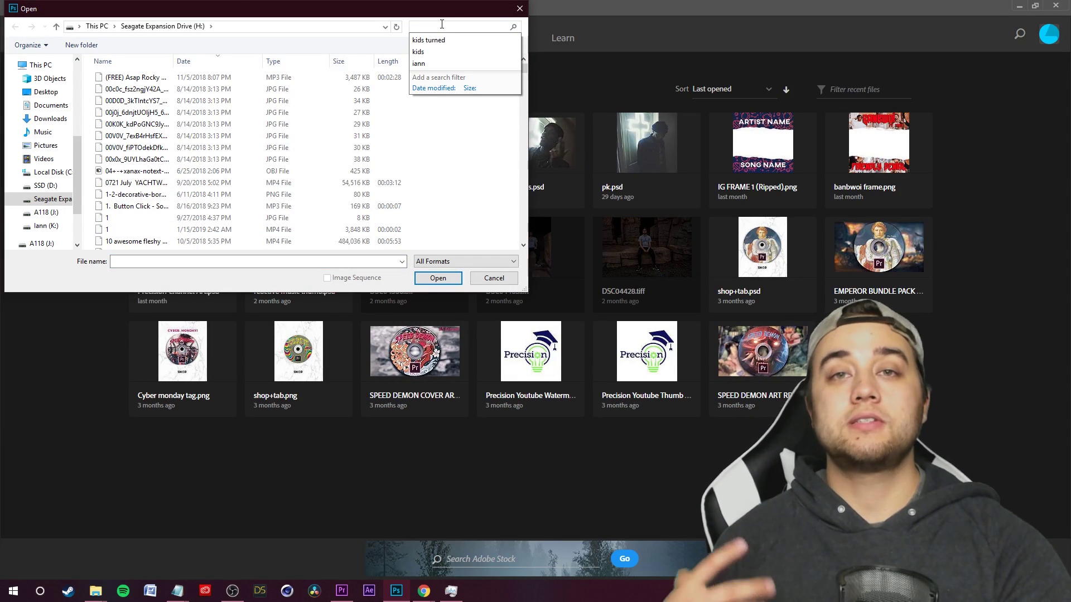
text(k)
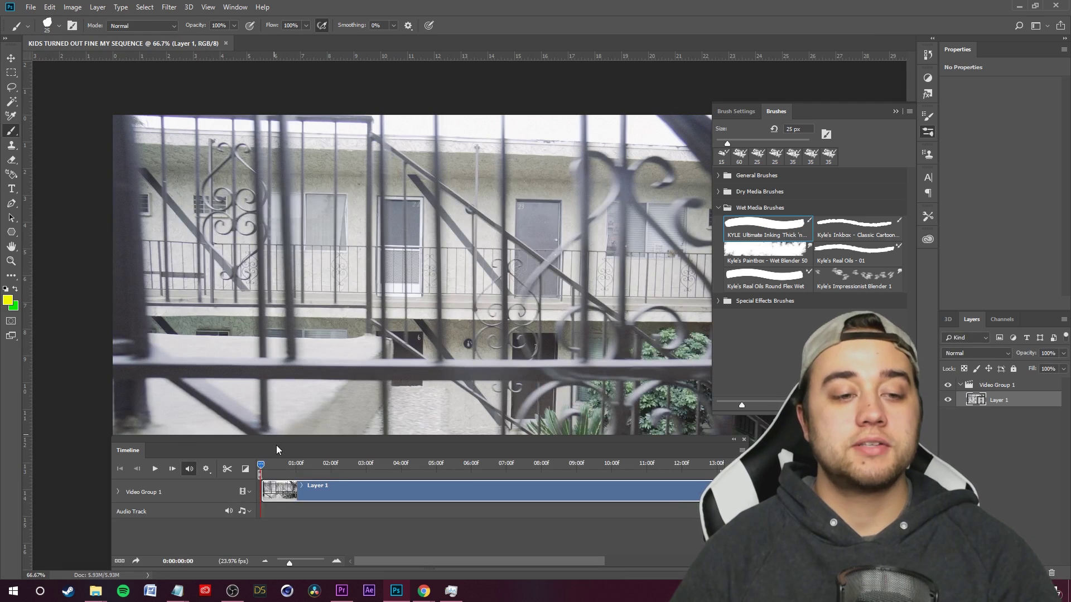
- Check the Enable Timeline Shortcut Keys option for the video timeline and return to the first frame
mouse_move(261, 464)
mouse_down()
mouse_move(334, 466)
mouse_move(269, 473)
mouse_up()
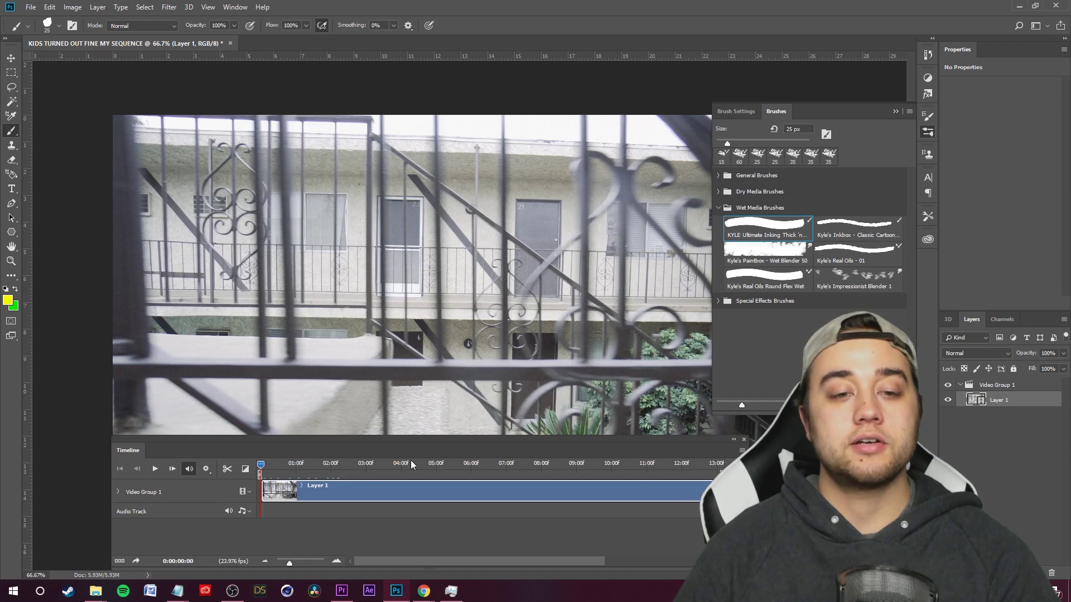
click(743, 450)
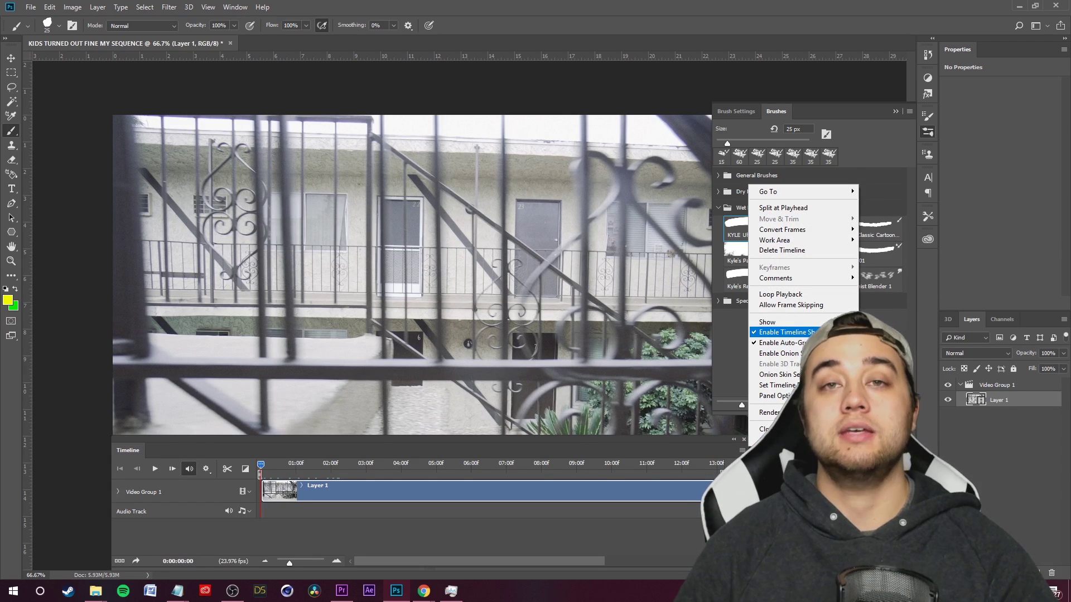
click(264, 471)
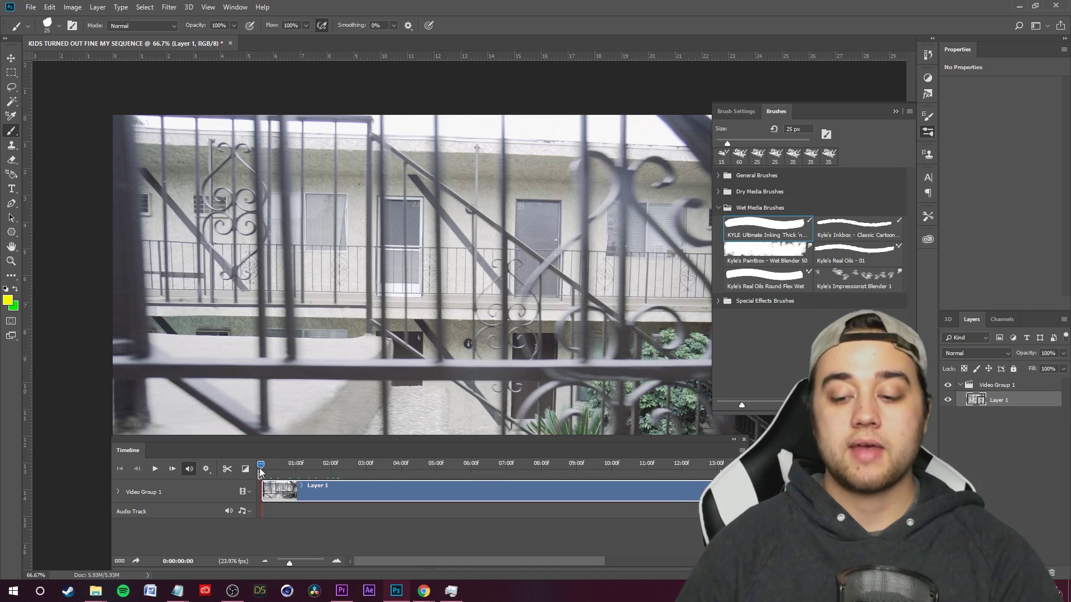
- Preview the opening frames, add a new layer, and move it out of Video Group 1 to sit above the group
key(space)
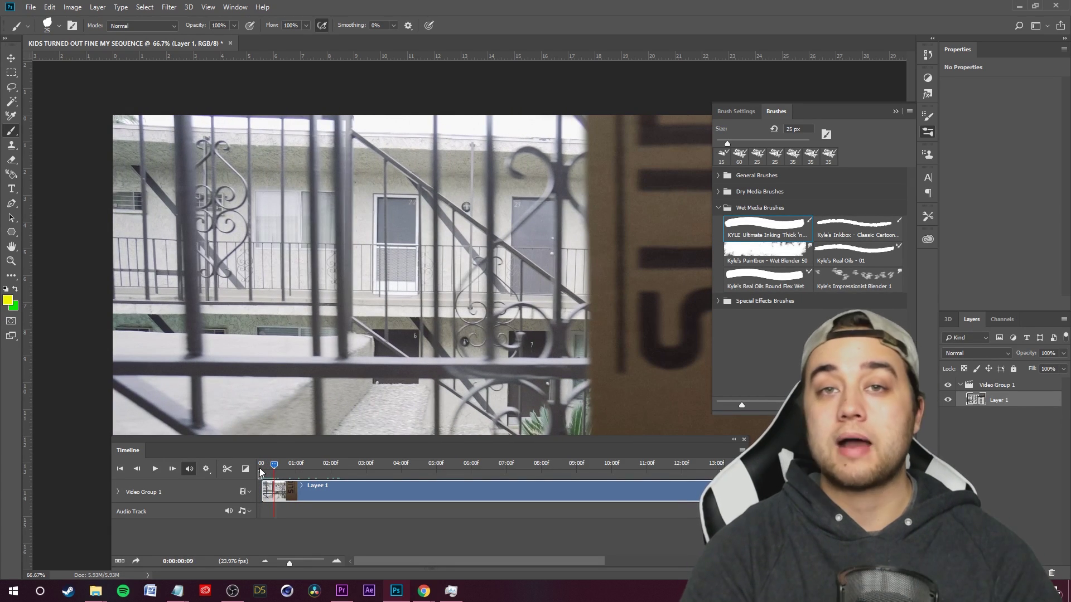
click(260, 472)
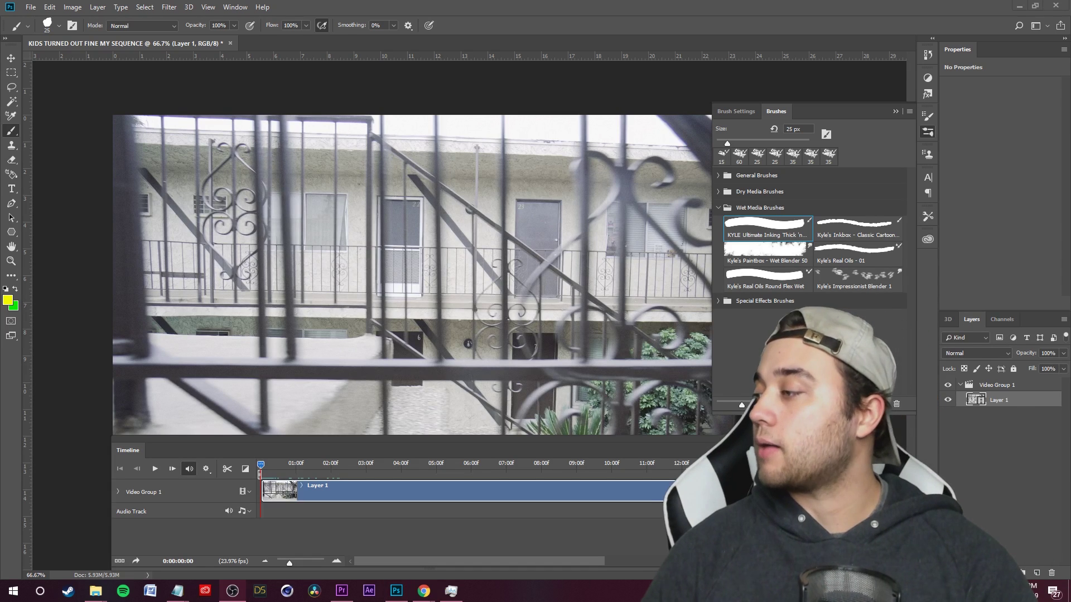
click(1037, 572)
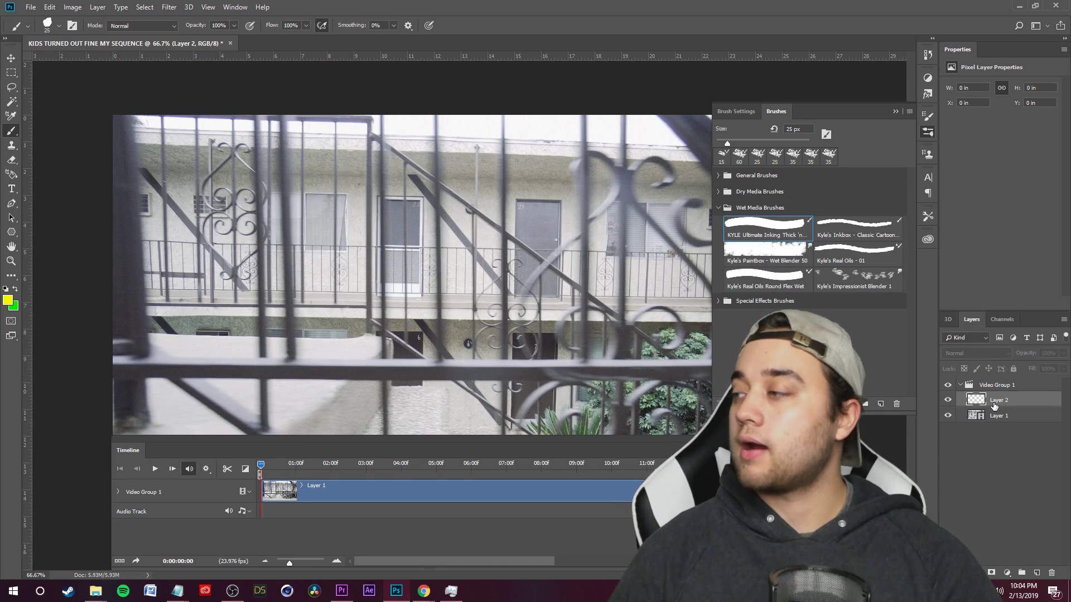
drag(992, 397, 986, 379)
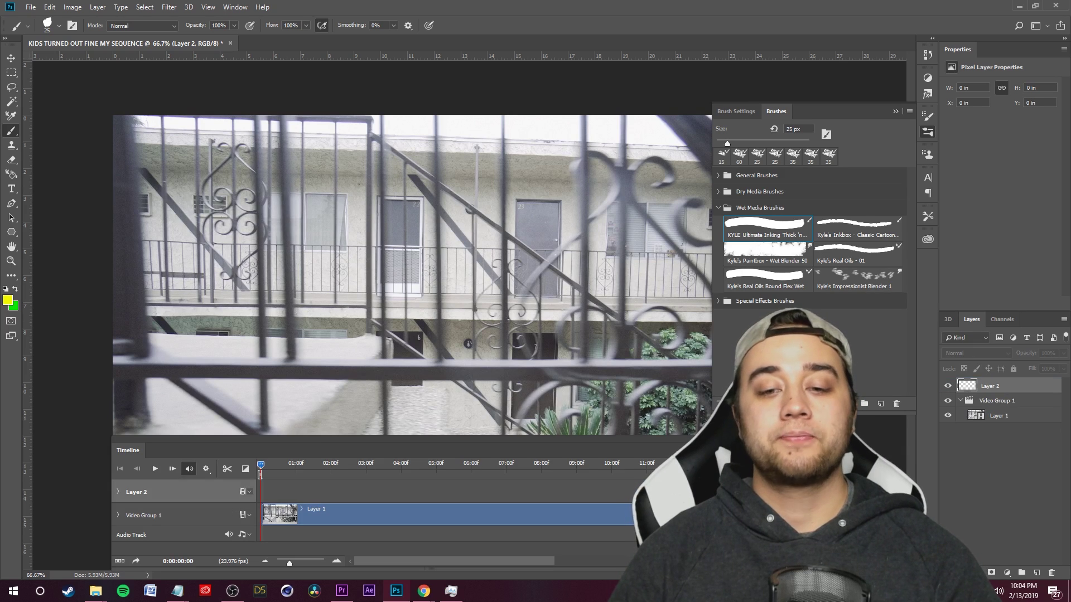
drag(1007, 389, 998, 408)
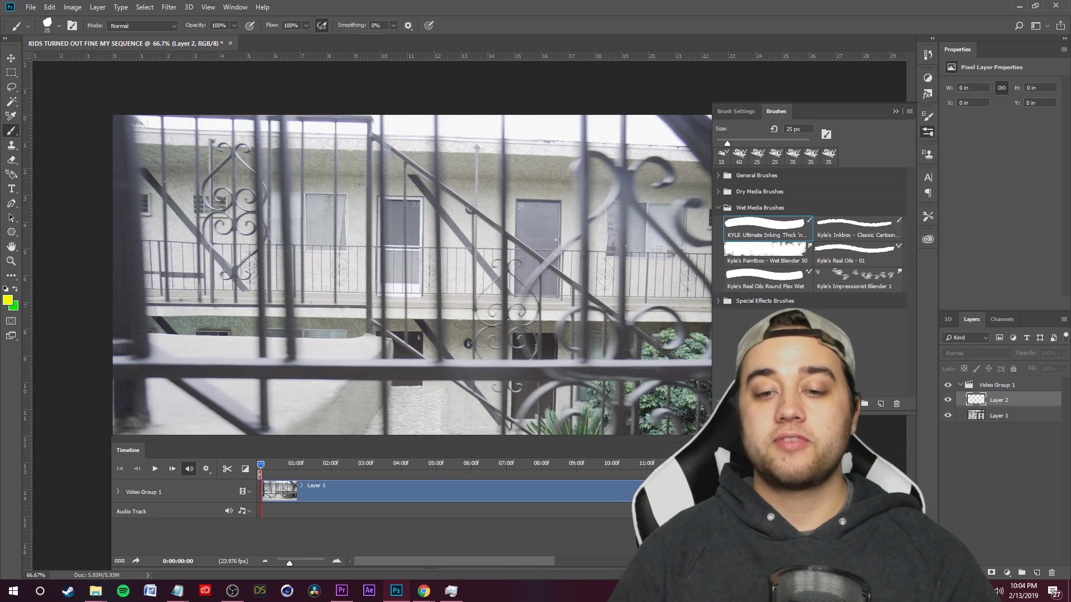
mouse_move(464, 563)
mouse_down()
mouse_move(571, 561)
mouse_move(463, 563)
mouse_up()
drag(999, 403, 1006, 382)
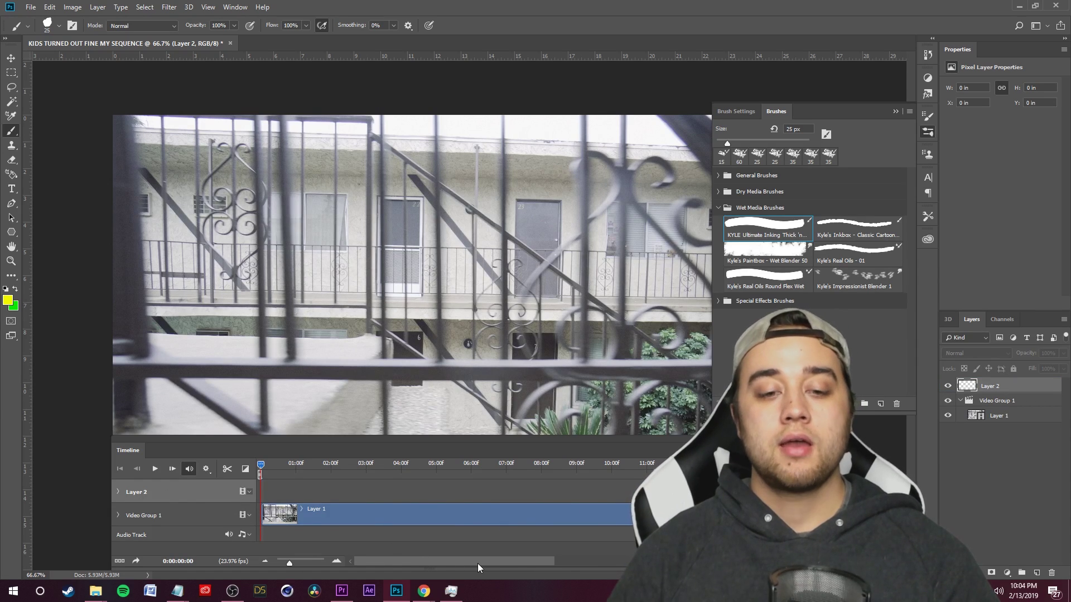
- Move the new Layer 2 clip along the timeline to the first frame, directly above the video clip
drag(474, 561, 554, 561)
drag(556, 491, 280, 491)
drag(474, 563, 393, 562)
drag(517, 496, 326, 496)
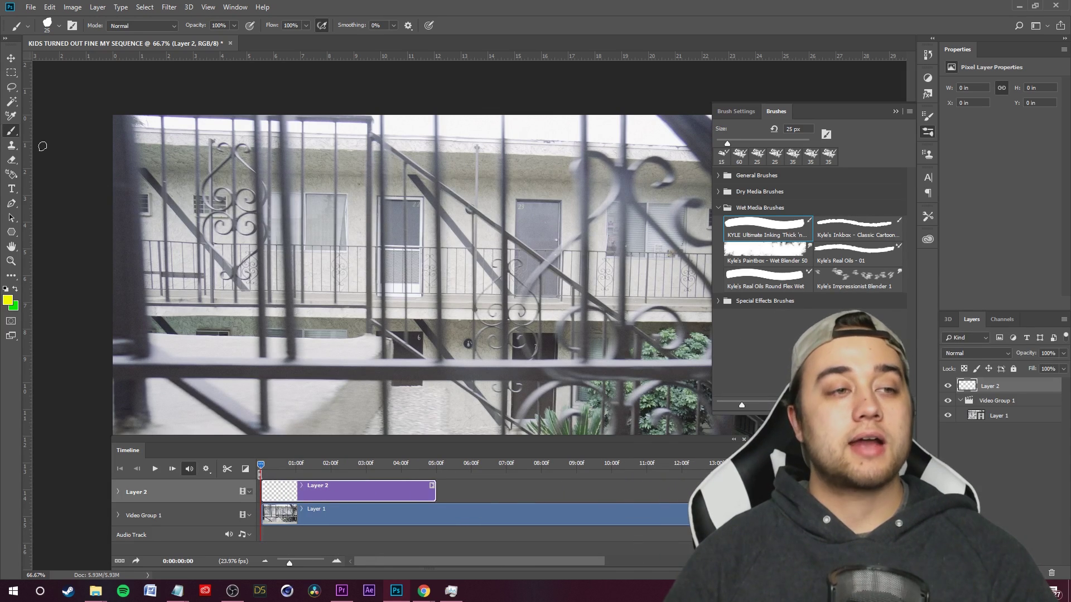
- Paint a yellow test stroke and undo it, try painting with the Layer 2 clip shifted off the playhead, and return the clip to the start
mouse_move(502, 323)
mouse_down()
mouse_move(379, 302)
mouse_move(426, 255)
mouse_up()
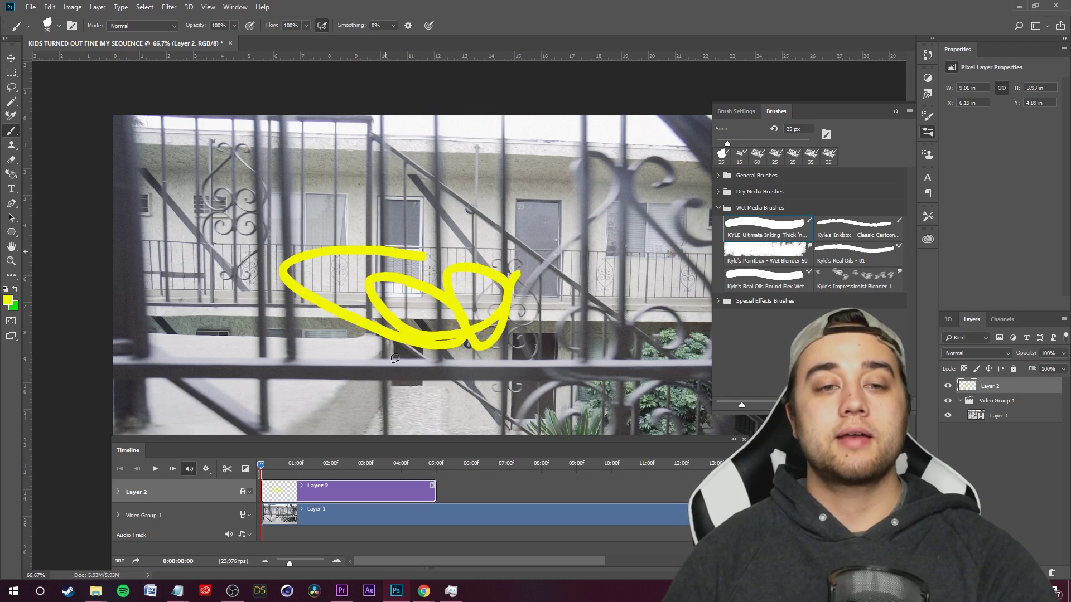
key(ctrl+z)
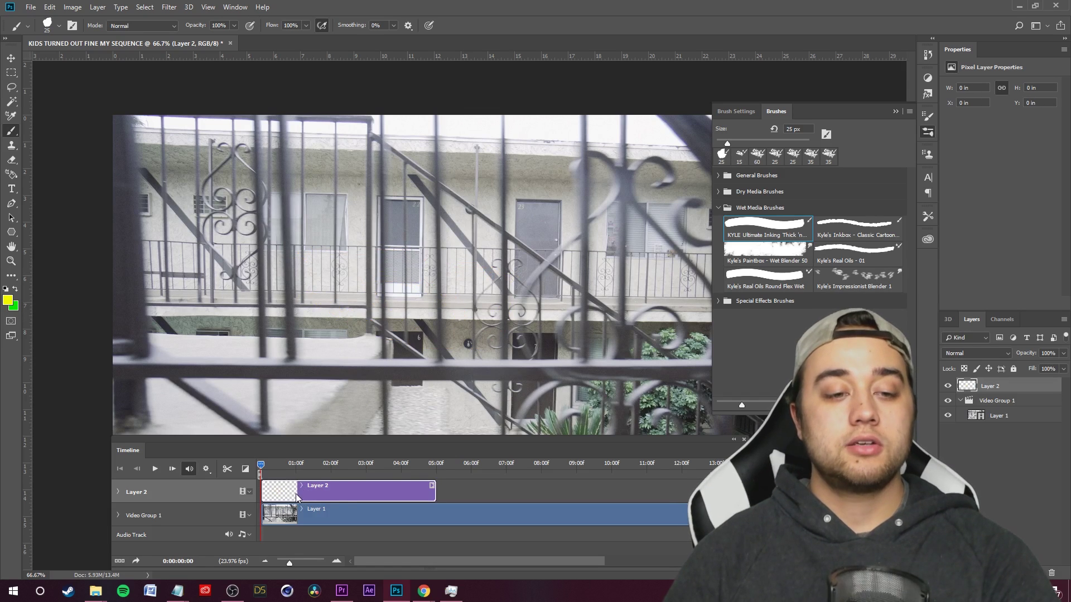
drag(337, 495, 402, 499)
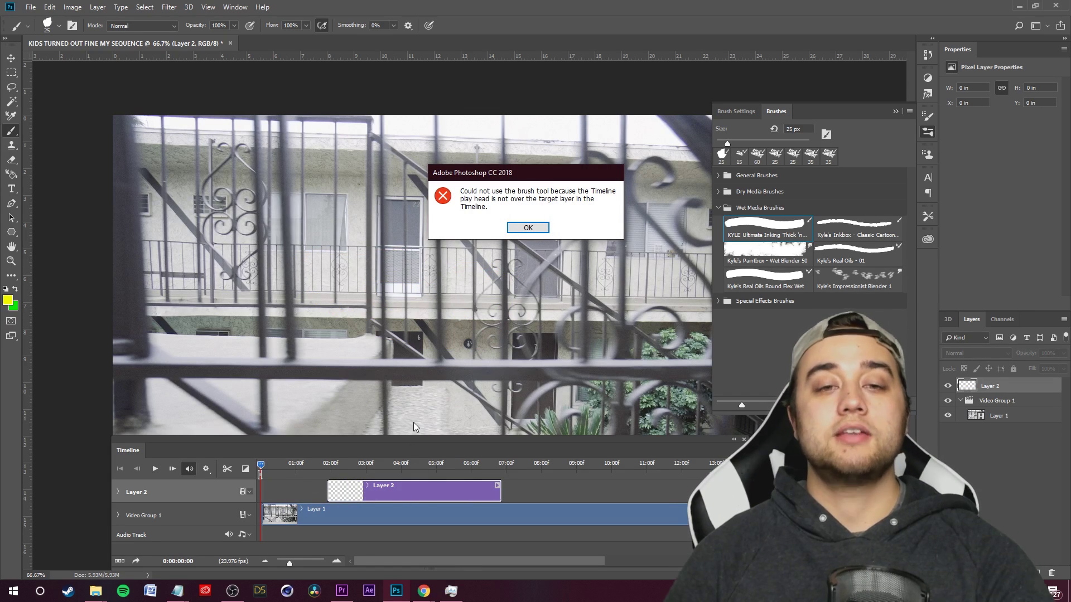
click(526, 227)
drag(388, 493, 322, 492)
mouse_move(488, 279)
mouse_down()
mouse_move(391, 343)
mouse_move(561, 334)
mouse_up()
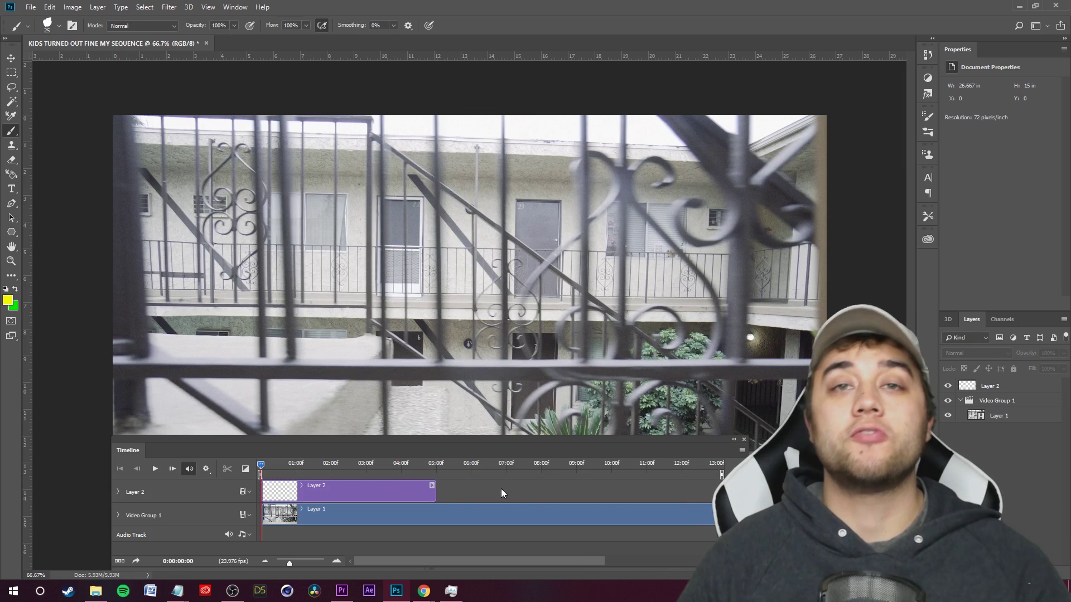
- Split the Layer 2 clip every two frames from 0:00:00:02 to 0:00:00:10
click(286, 493)
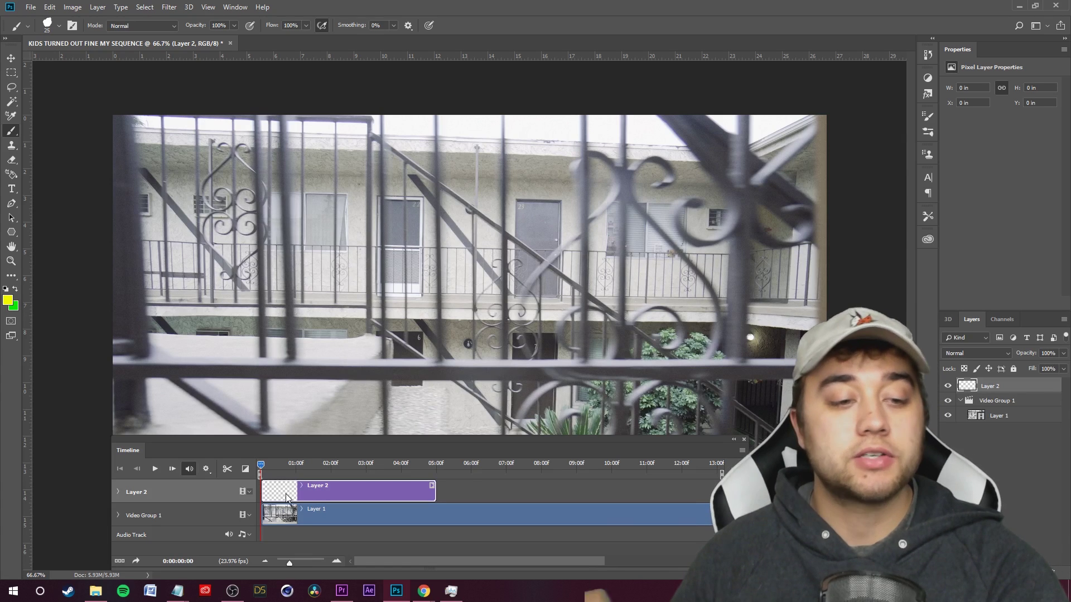
key(Right)
key(Right)
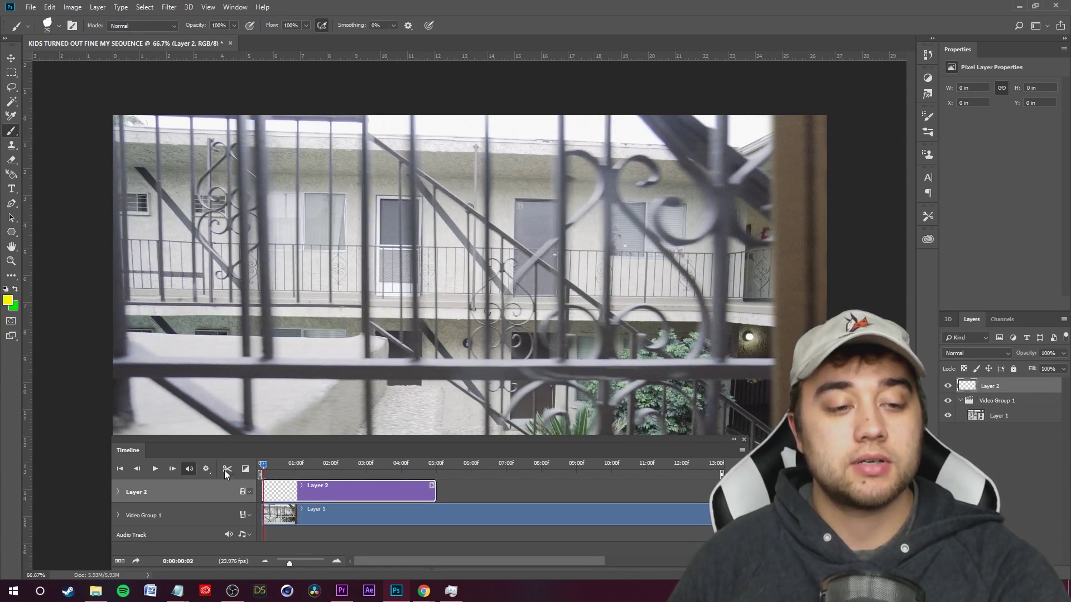
click(227, 470)
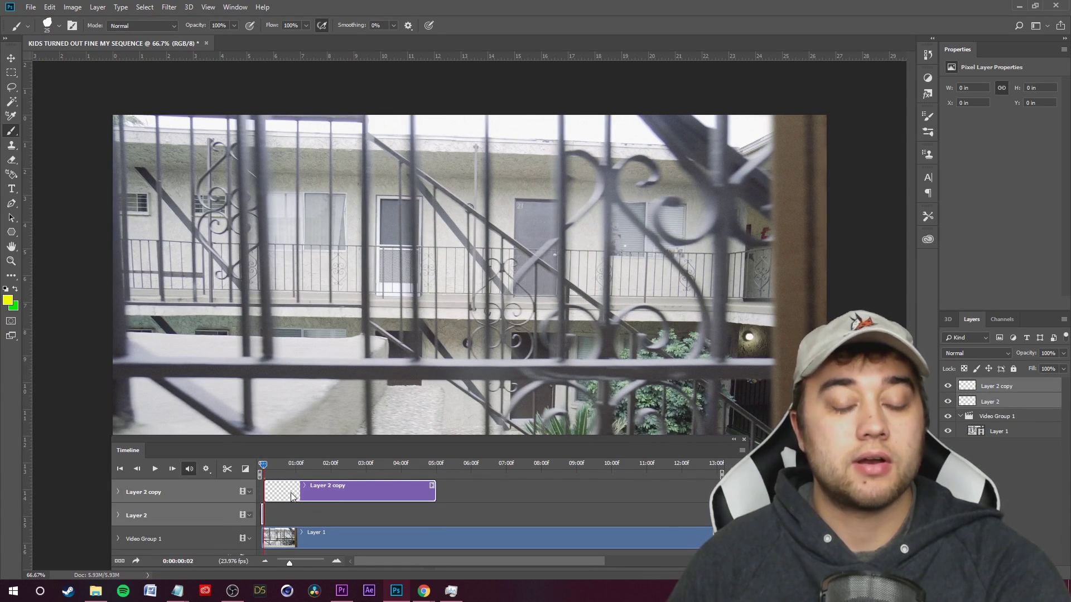
key(Right)
key(Right)
key(Right)
click(228, 472)
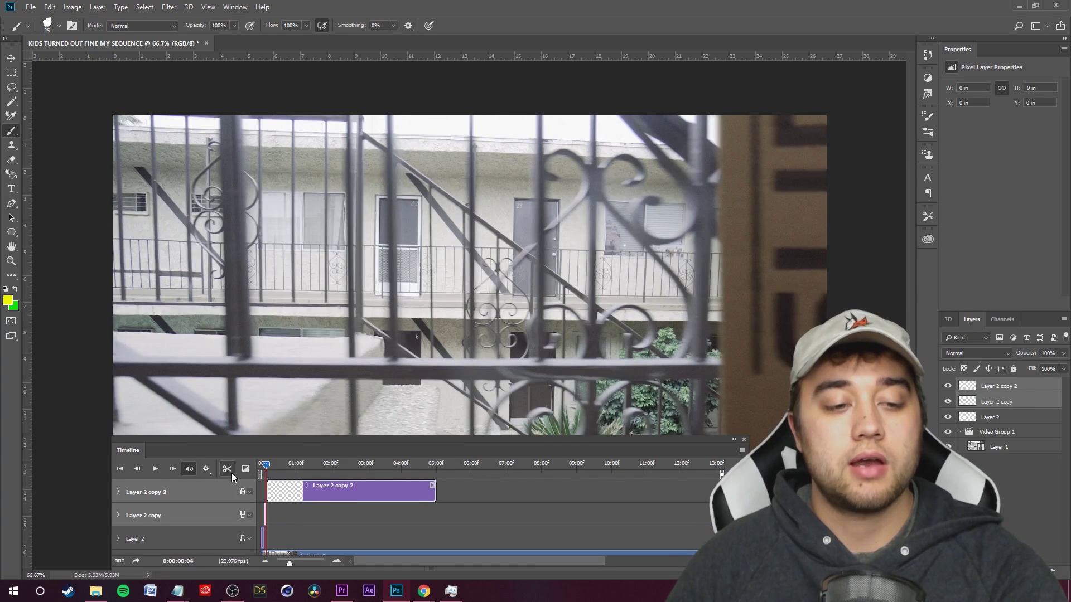
key(Right)
key(Right)
key(Right)
click(229, 470)
key(Right)
click(232, 472)
key(Right)
key(Right)
click(224, 474)
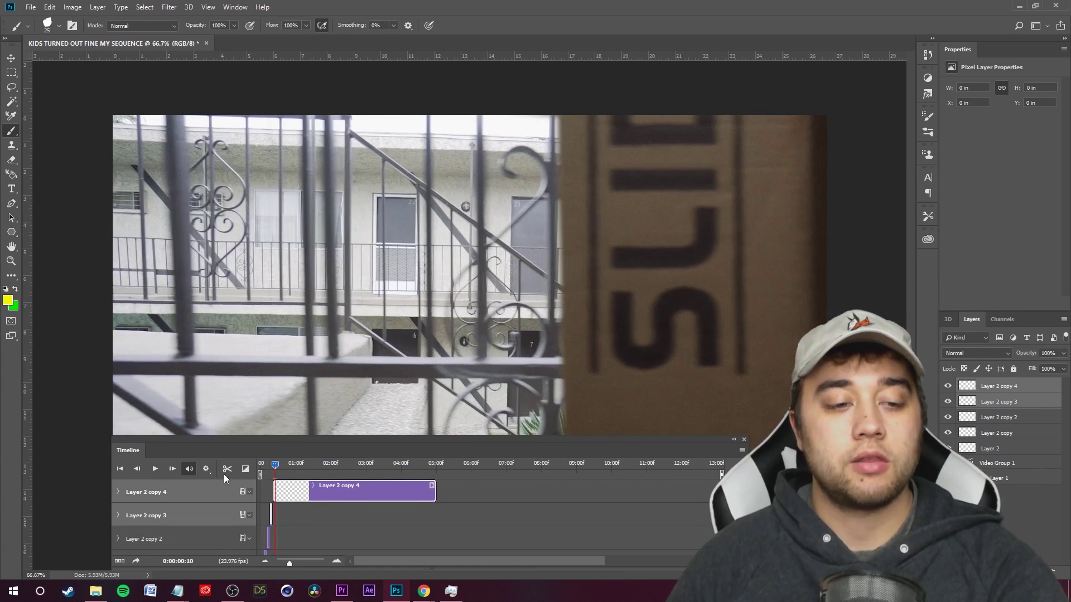
- Continue splitting the remaining Layer 2 clip every two frames up to 0:00:00:20
key(Right)
click(225, 470)
key(Right)
key(Right)
key(Right)
key(Right)
click(226, 469)
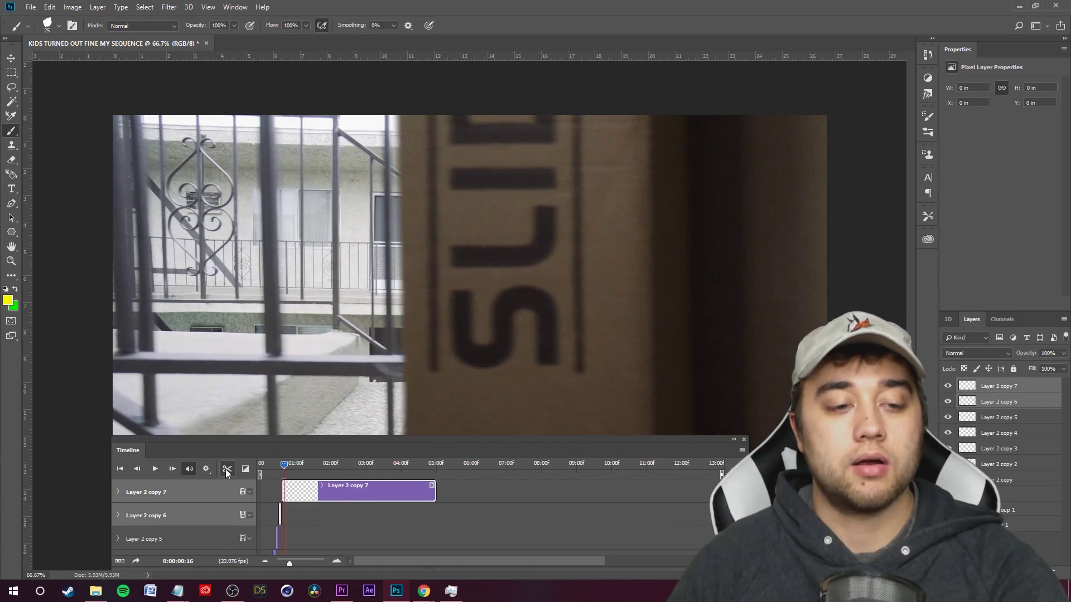
key(Right)
key(Right)
click(225, 470)
key(Right)
key(Right)
click(225, 470)
key(Right)
click(225, 469)
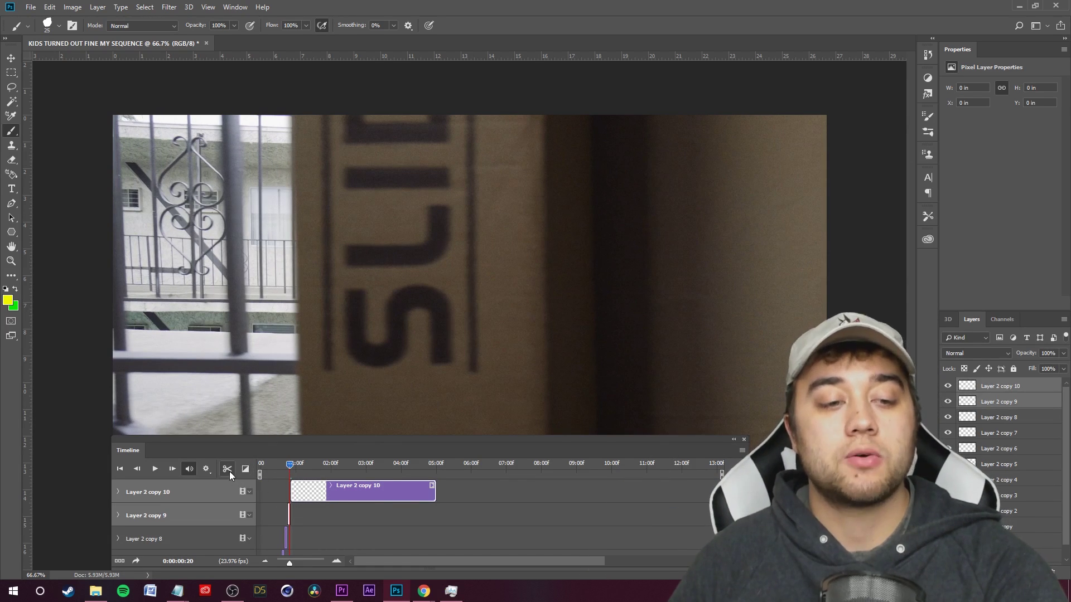
- Split the rest of the clip frame by frame past 0:00:00:20, and delete the surplus copies above Layer 2 copy 9
key(Right)
click(229, 470)
key(Right)
click(229, 471)
key(Right)
click(229, 470)
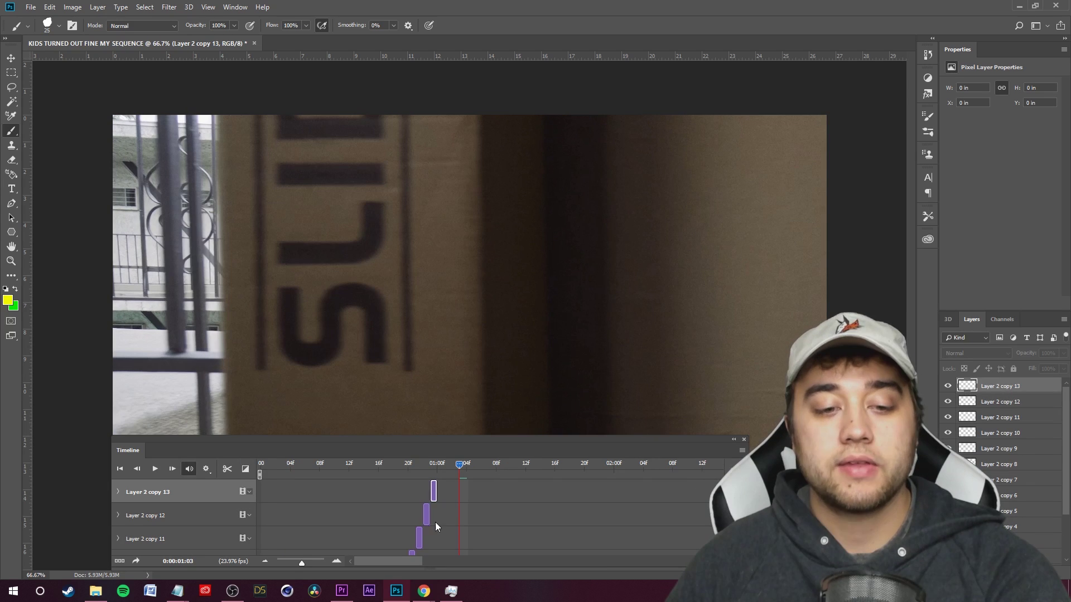
key(Delete)
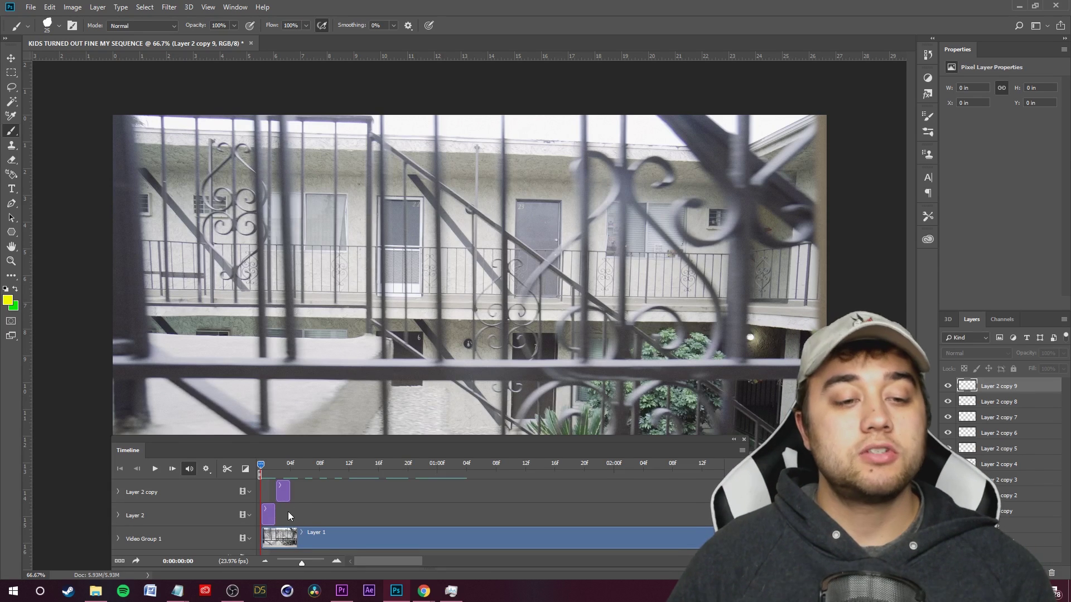
- Select the first Layer 2 clip and choose the Kyle's Real Oils - 01 brush from the Wet Media Brushes
click(267, 520)
scroll(290, 517, up, 1)
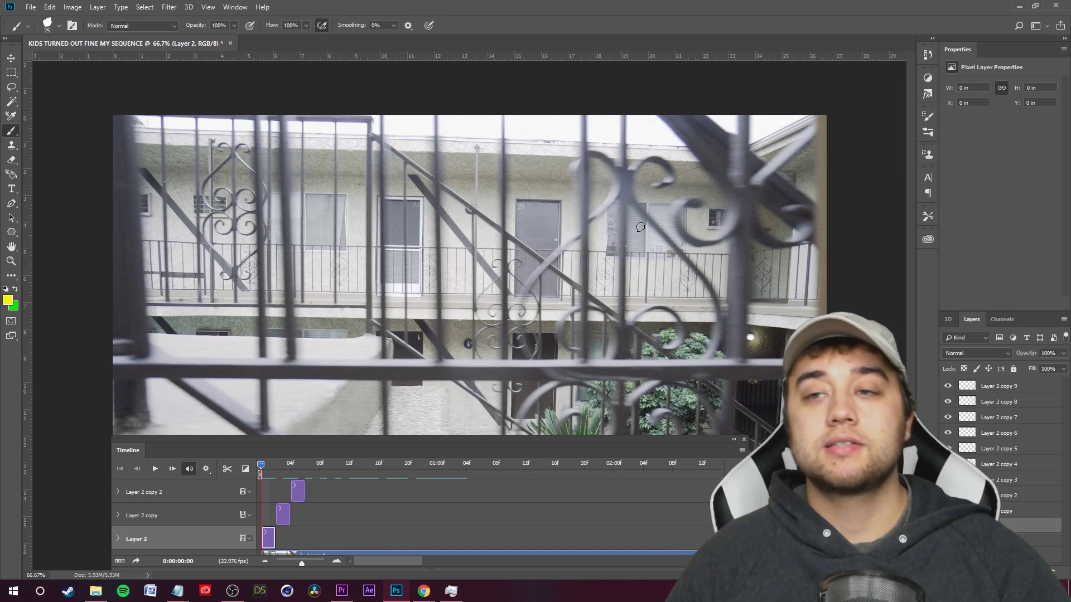
click(928, 116)
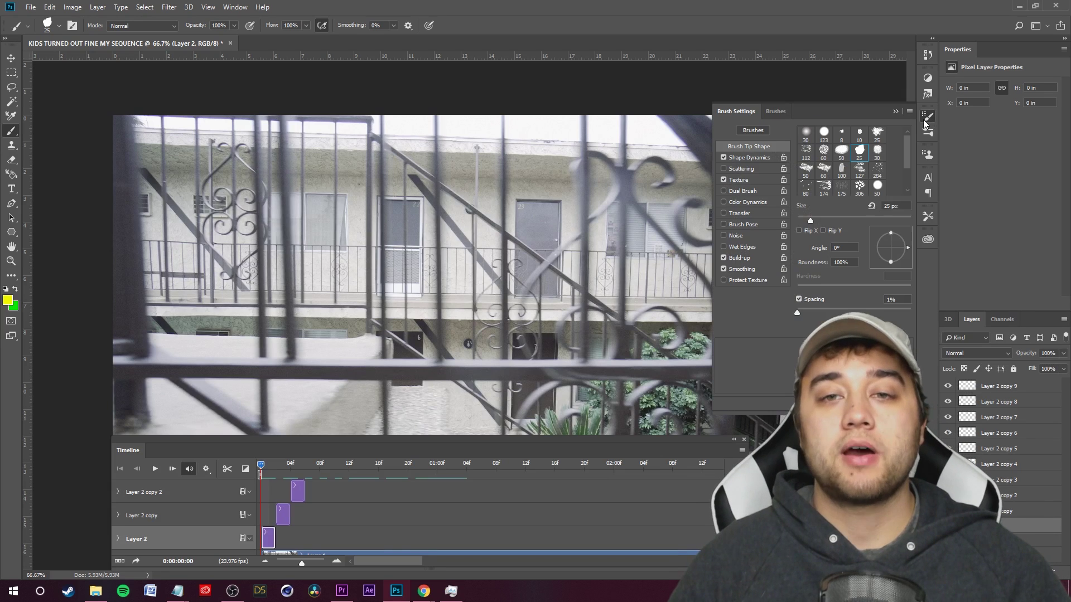
click(775, 114)
click(715, 208)
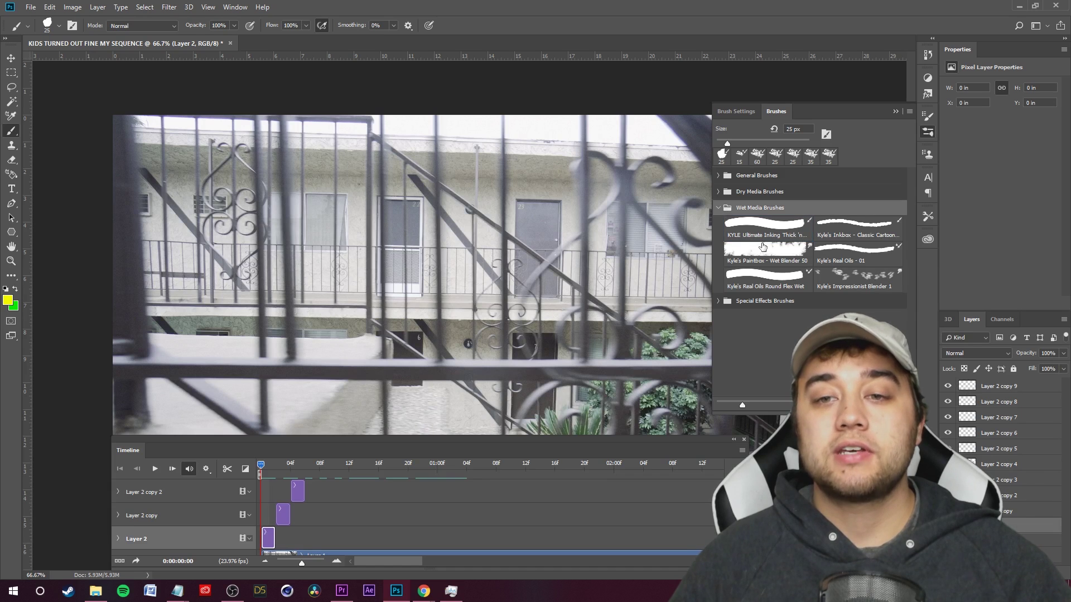
click(718, 208)
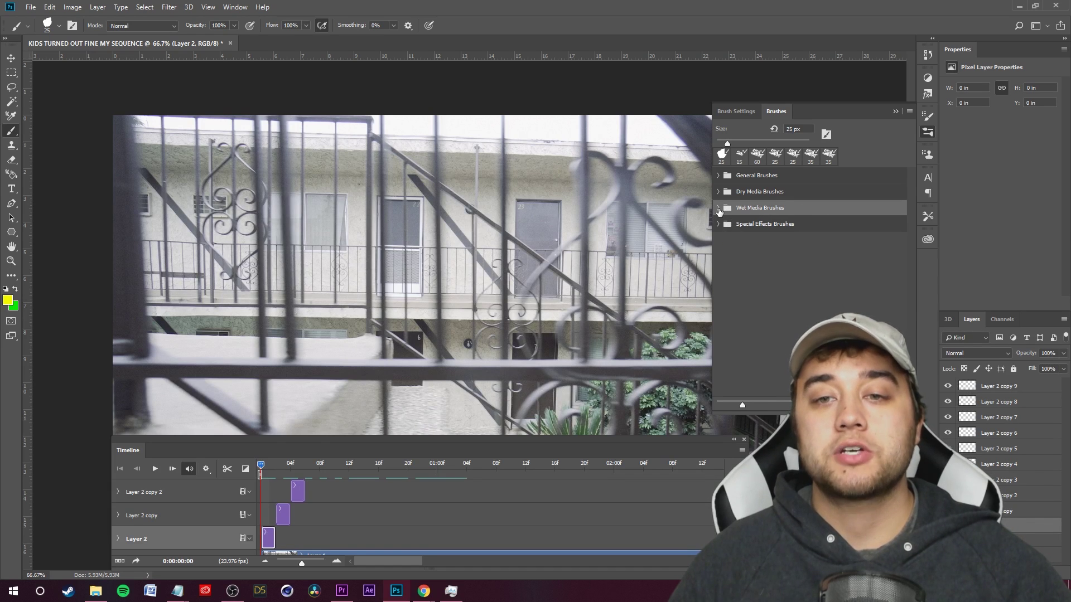
click(718, 208)
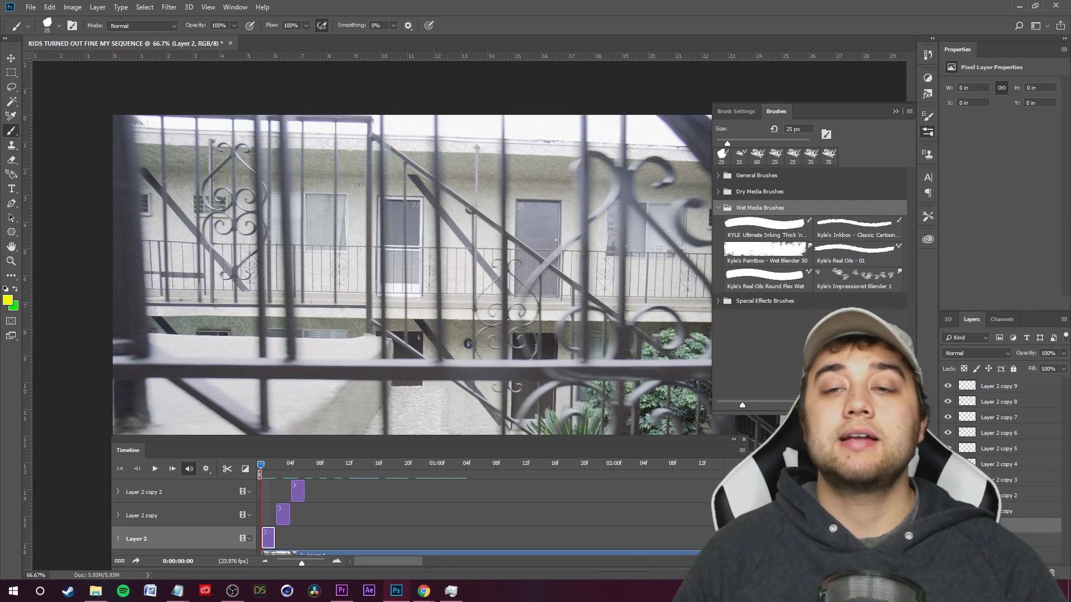
click(843, 259)
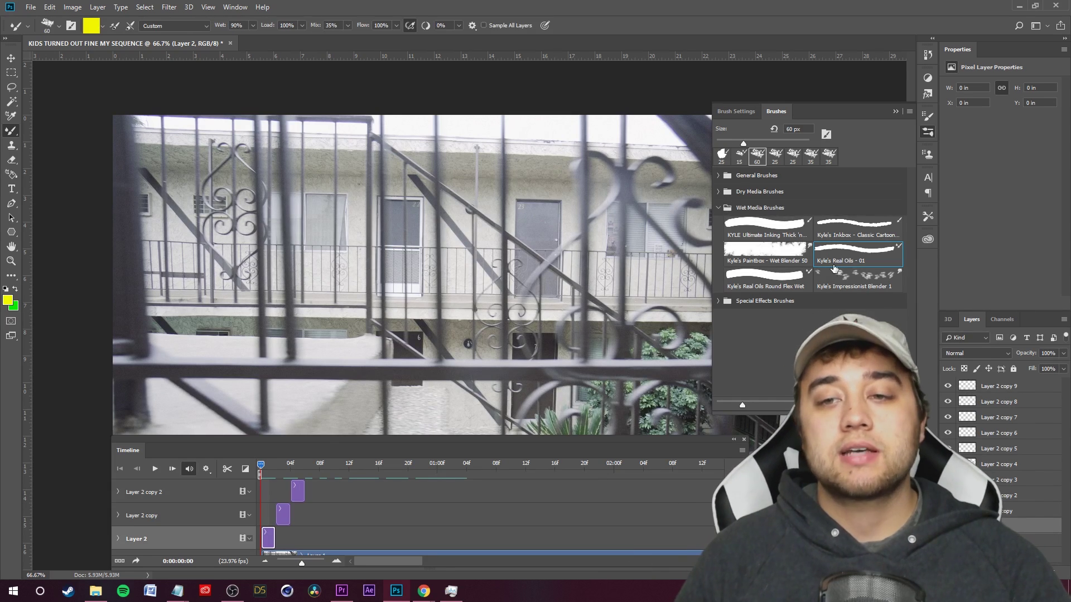
- Test the brush with a yellow scribble and an overlapping green scribble, and undo both strokes
mouse_move(478, 306)
mouse_down()
mouse_move(371, 290)
mouse_move(438, 277)
mouse_up()
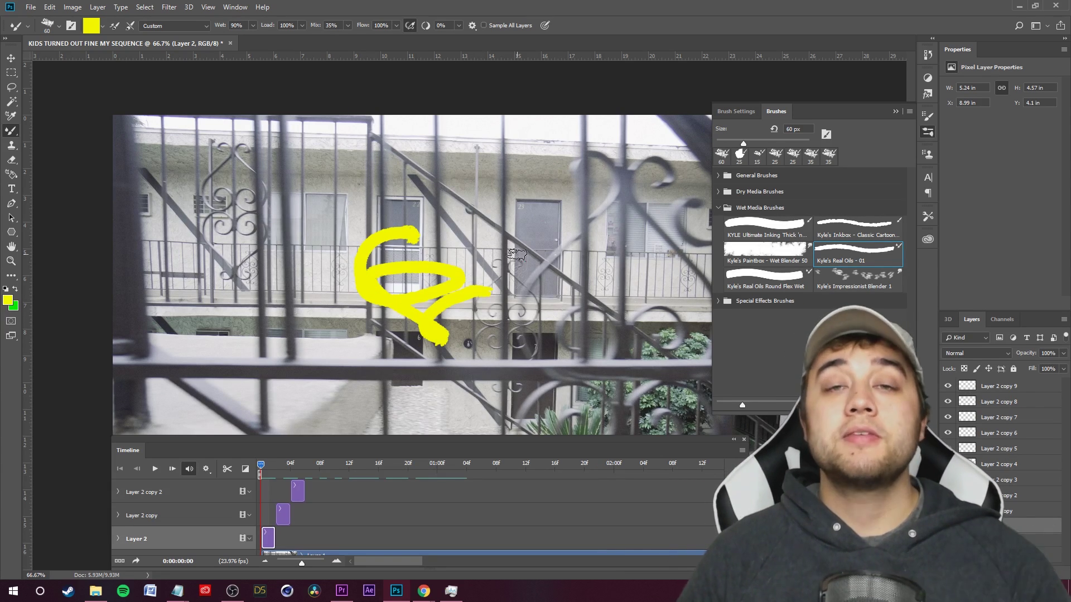
click(15, 290)
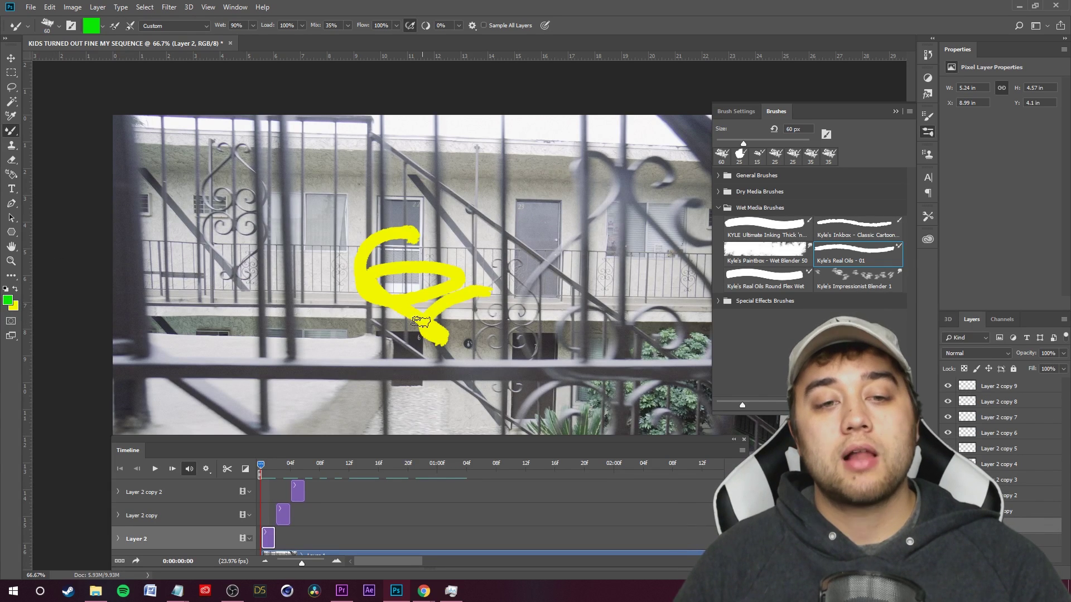
mouse_move(440, 308)
mouse_down()
mouse_move(401, 309)
mouse_move(386, 263)
mouse_up()
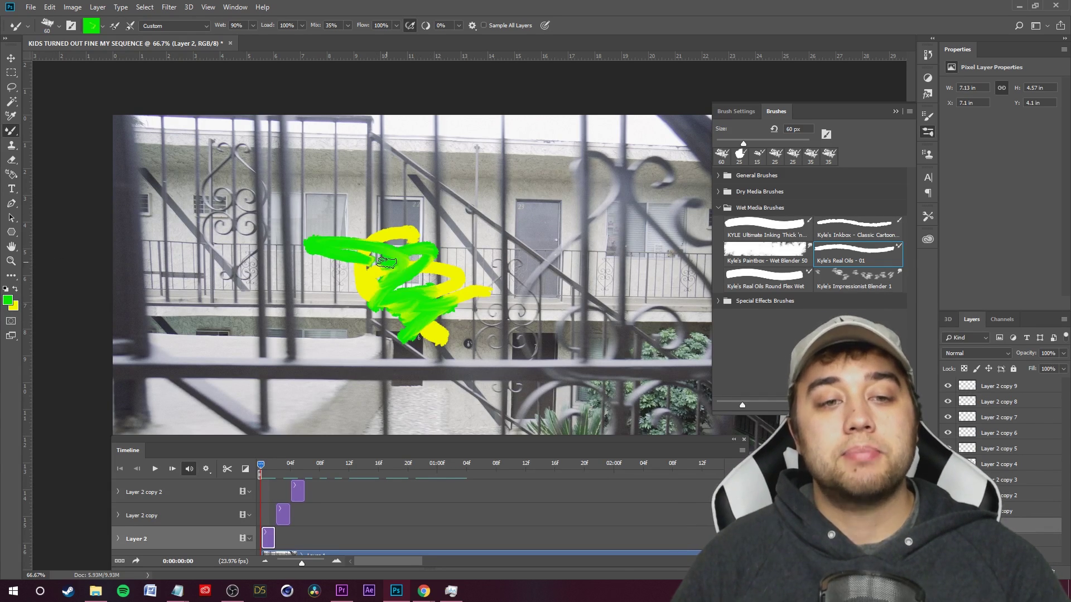
scroll(373, 301, up, 3)
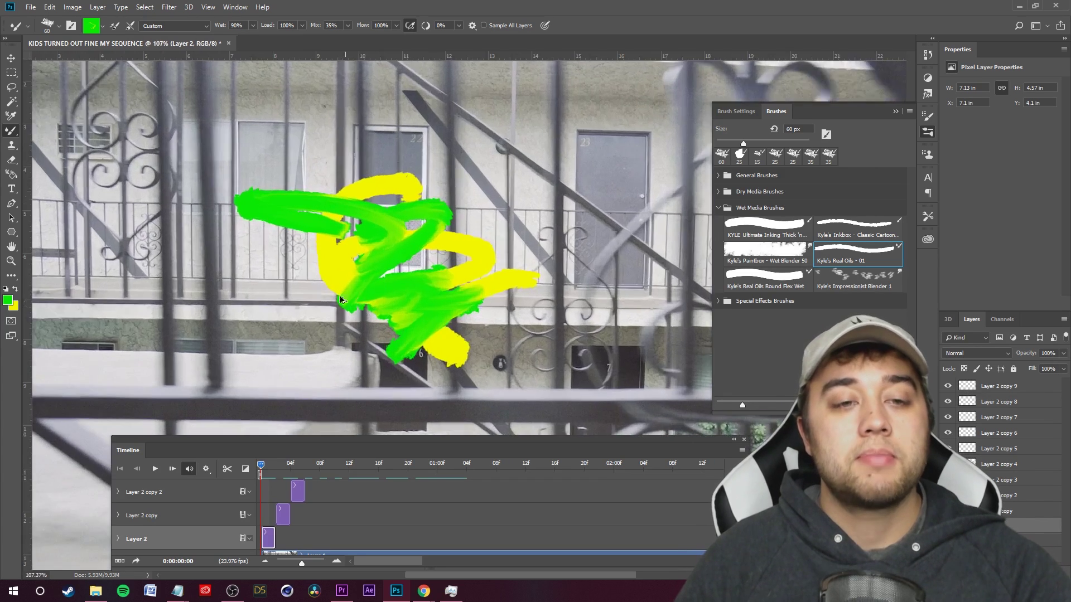
scroll(391, 287, down, 5)
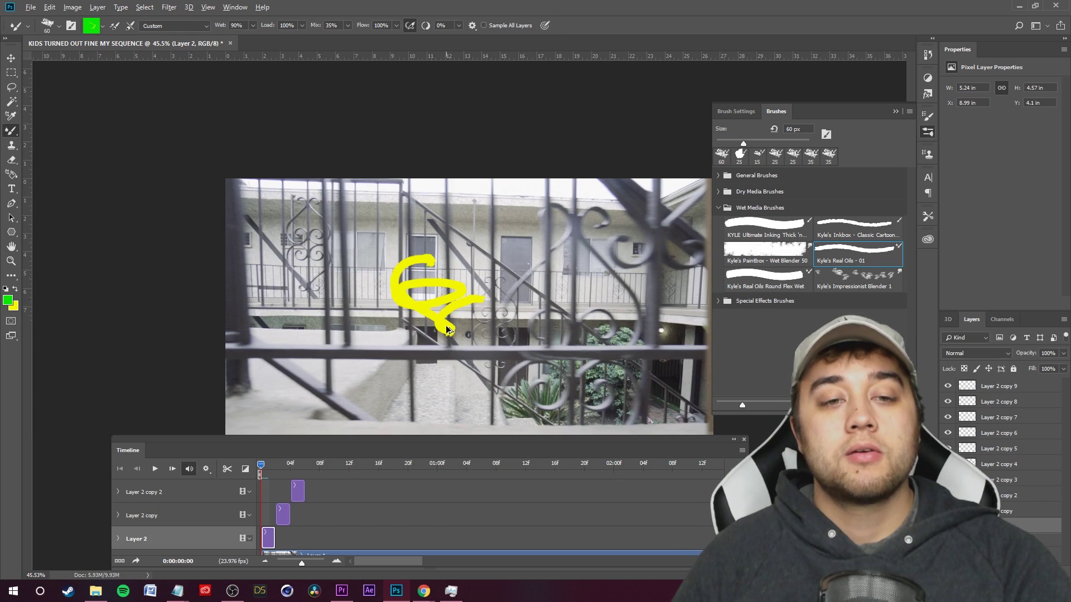
key(space)
key(space)
- Paint green and yellow scribbles around the lower doorway on Layer 2 with the 20 px Kyle's Real Oils - 01 brush
click(856, 251)
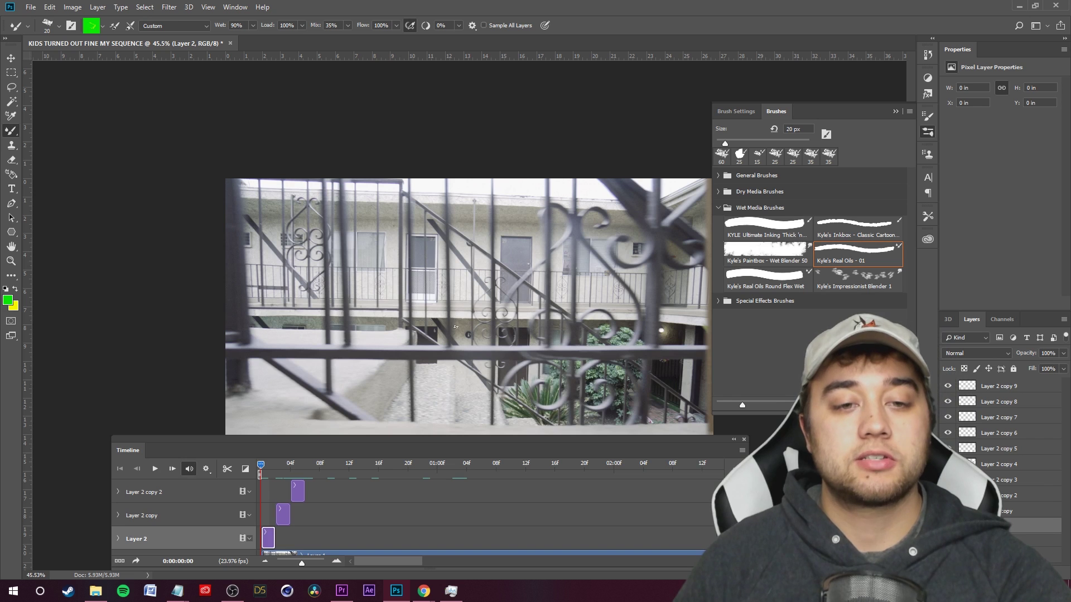
drag(468, 335, 438, 344)
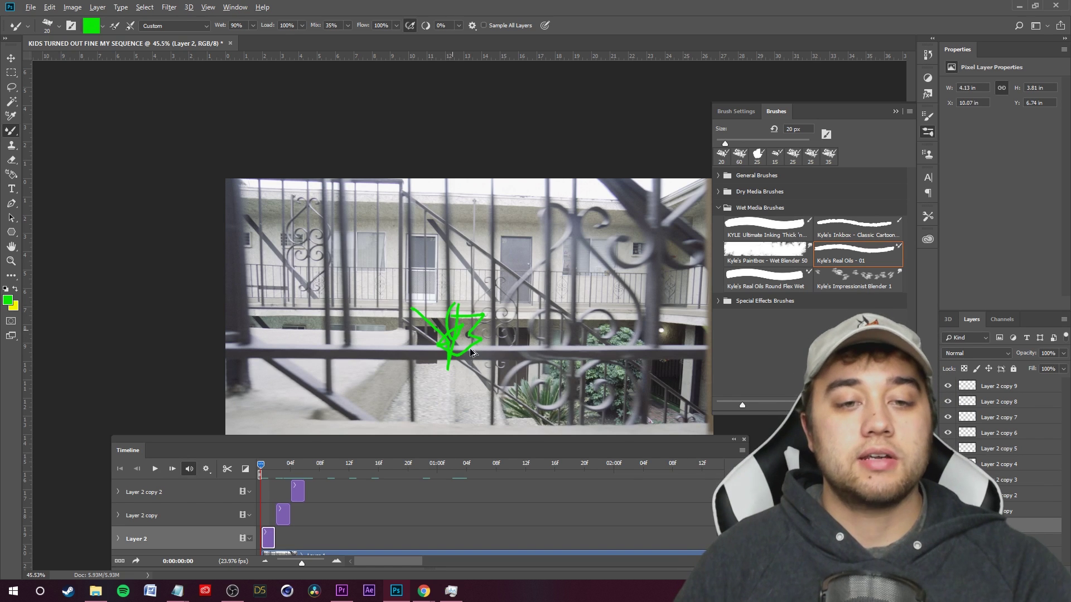
scroll(446, 370, up, 3)
click(16, 289)
scroll(425, 360, up, 2)
mouse_move(457, 335)
mouse_down()
mouse_move(443, 357)
mouse_move(423, 348)
mouse_move(402, 290)
mouse_move(493, 371)
mouse_move(480, 341)
mouse_move(498, 357)
mouse_up()
- Paint yellow strokes around the lower doorway on Layer 2 copy at 0:00:00:02, and swap the foreground colour to green
drag(267, 469, 275, 470)
click(283, 517)
scroll(414, 343, down, 1)
drag(372, 336, 404, 378)
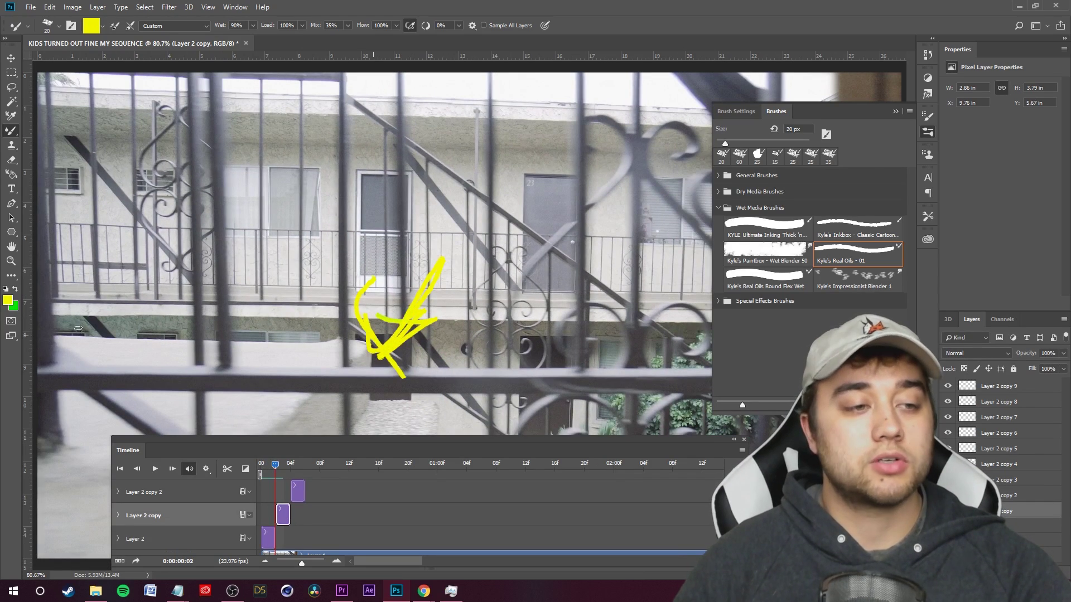
click(16, 290)
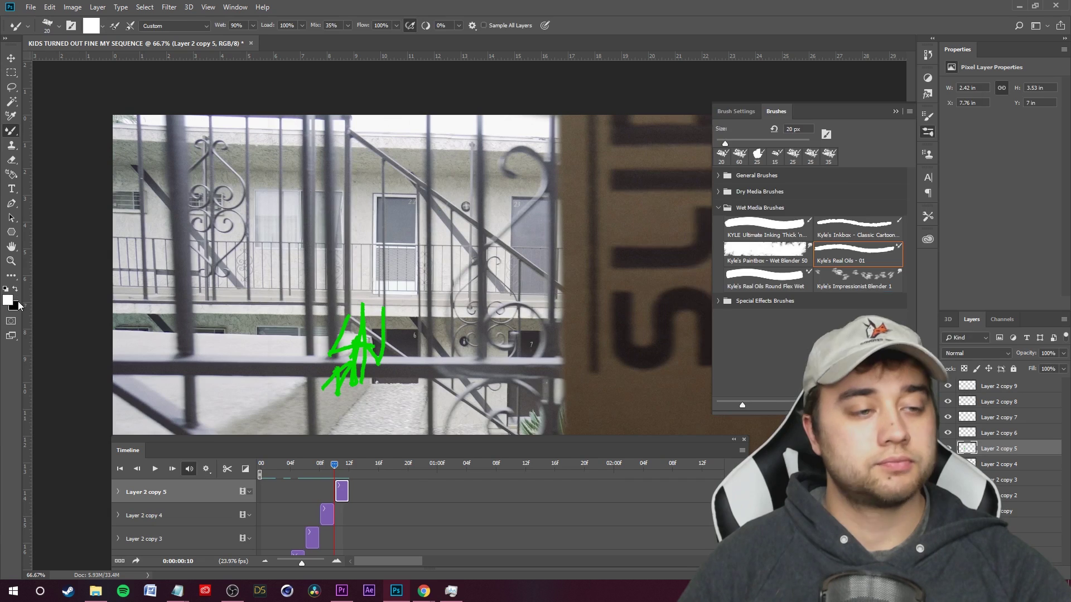
- Paint yellow strokes over the green scribble on Layer 2 copy 5 at 0:00:00:10, and return the playhead to the start
drag(425, 305, 409, 361)
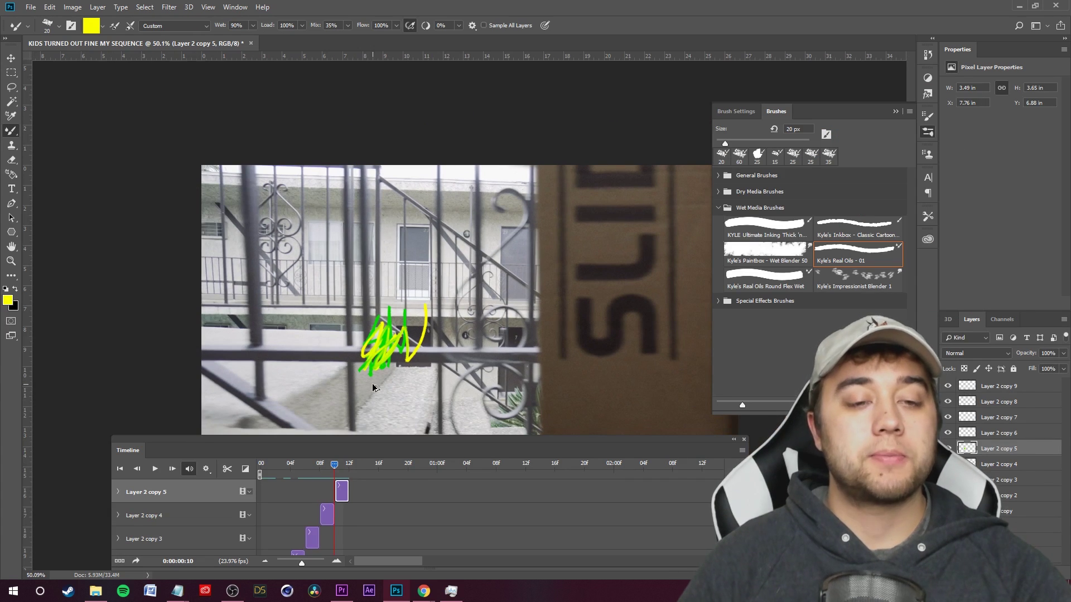
drag(333, 465, 254, 490)
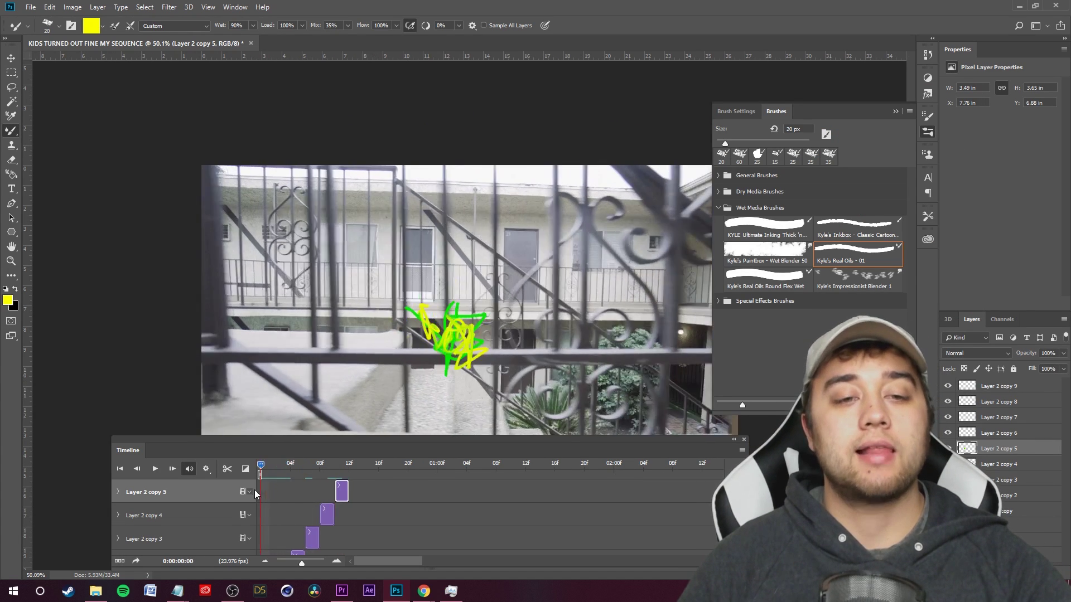
- Group all the painted Layer 2 clips and name the group SCENE 1 ANIMATION
click(1014, 526)
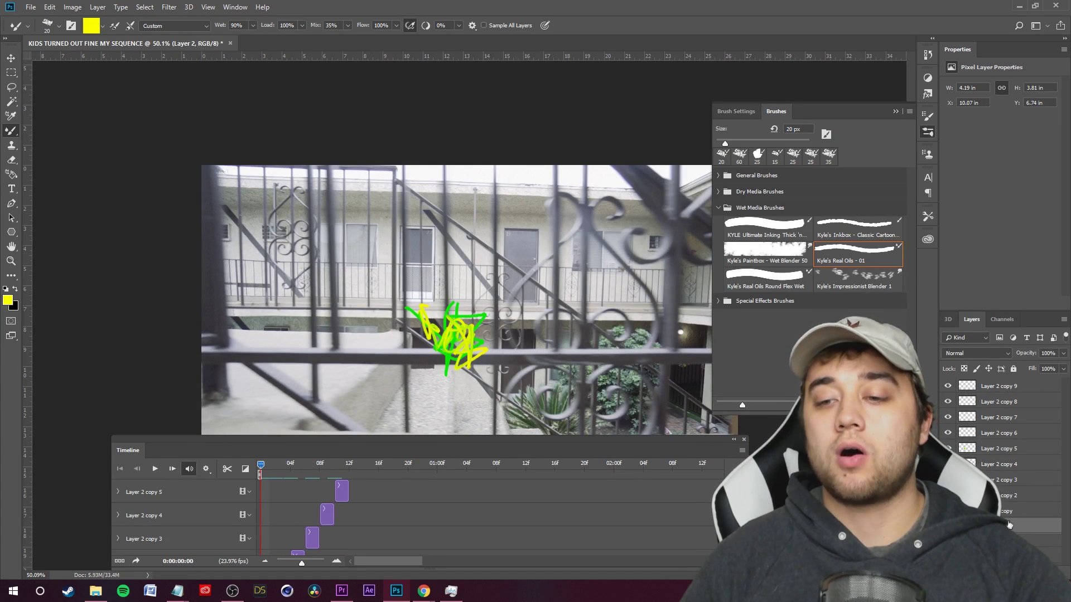
key(ctrl+alt+a)
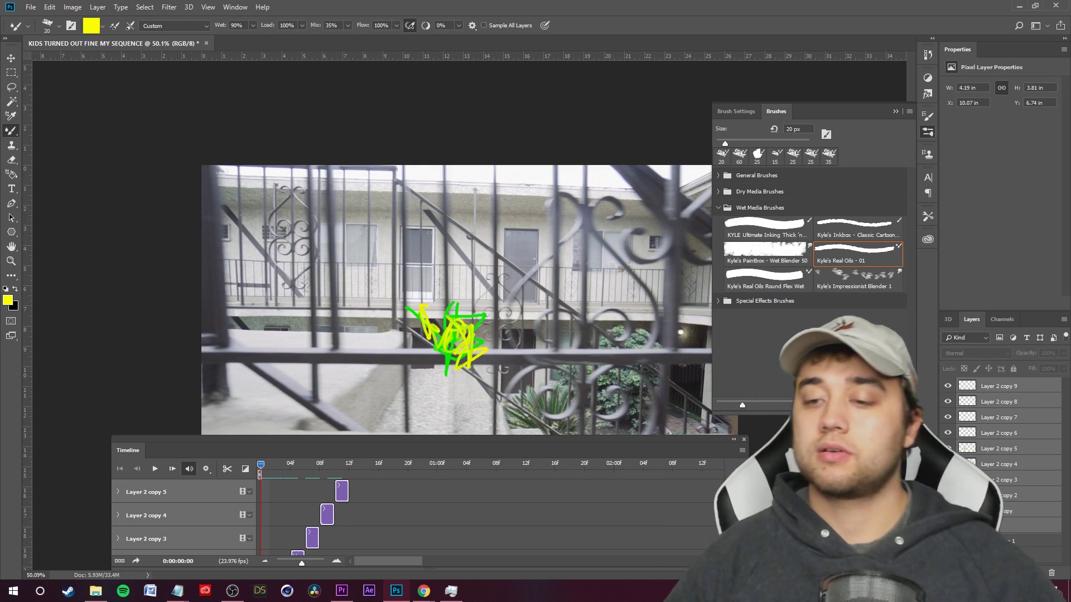
key(ctrl+g)
double_click(987, 385)
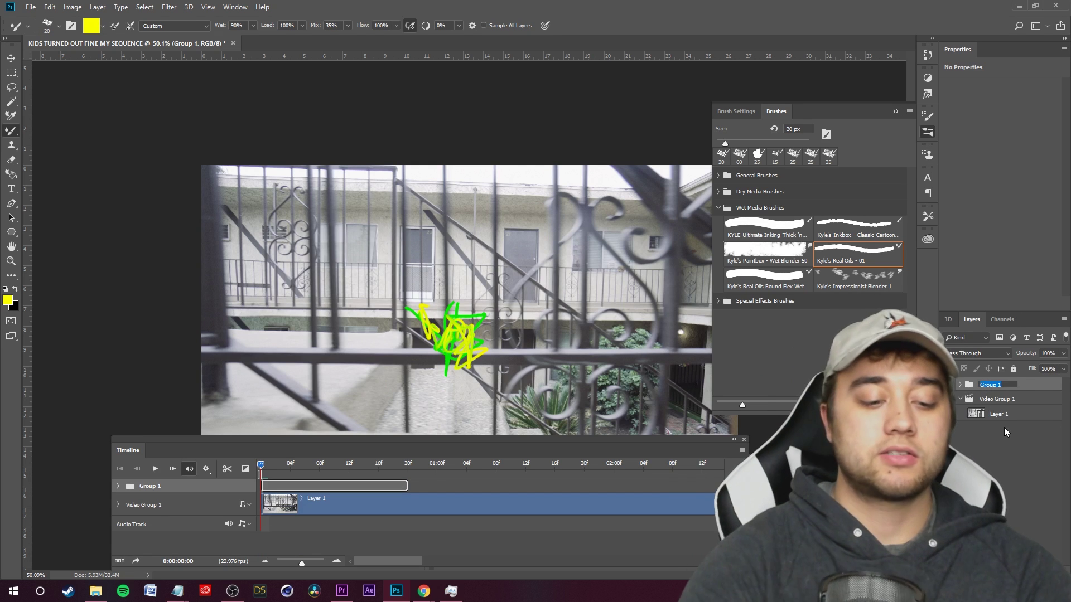
text(SCENE 1 ANIMATION)
click(1006, 448)
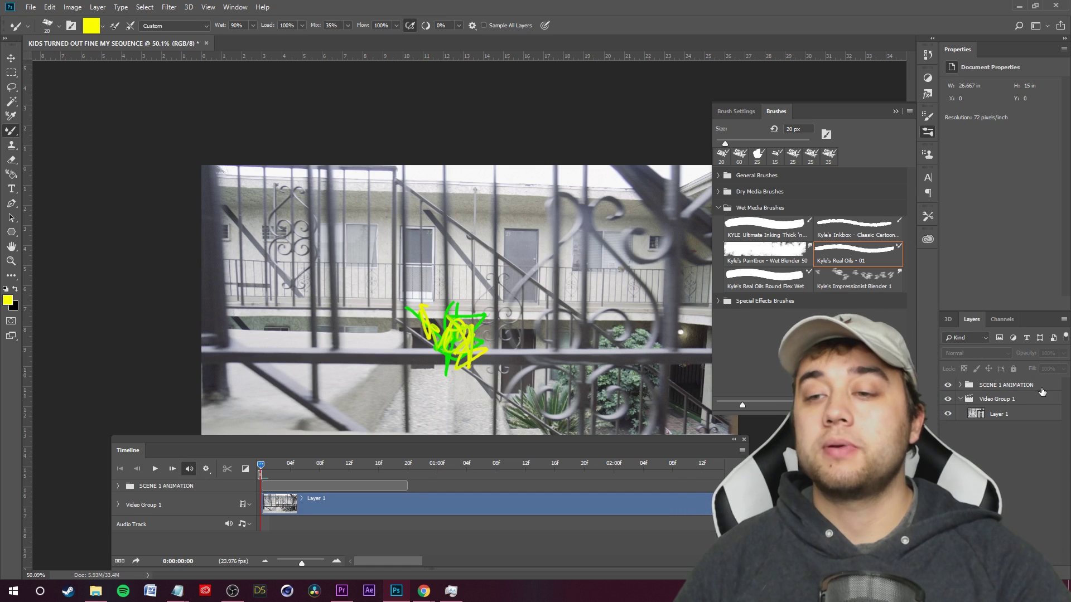
- Add a green Outer Glow layer style to the SCENE 1 ANIMATION group
double_click(1041, 386)
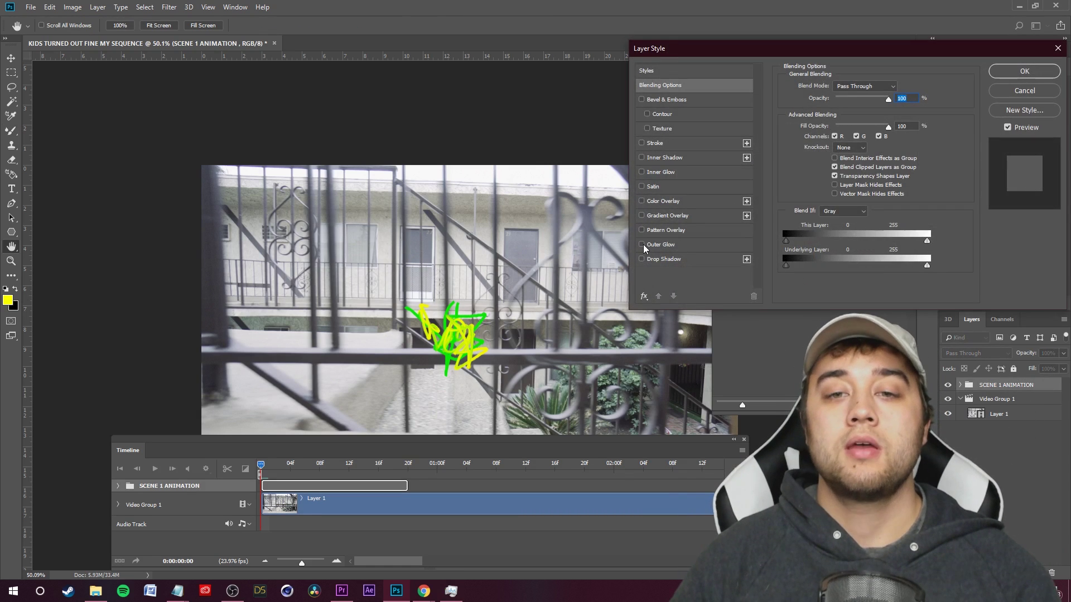
click(642, 244)
click(661, 245)
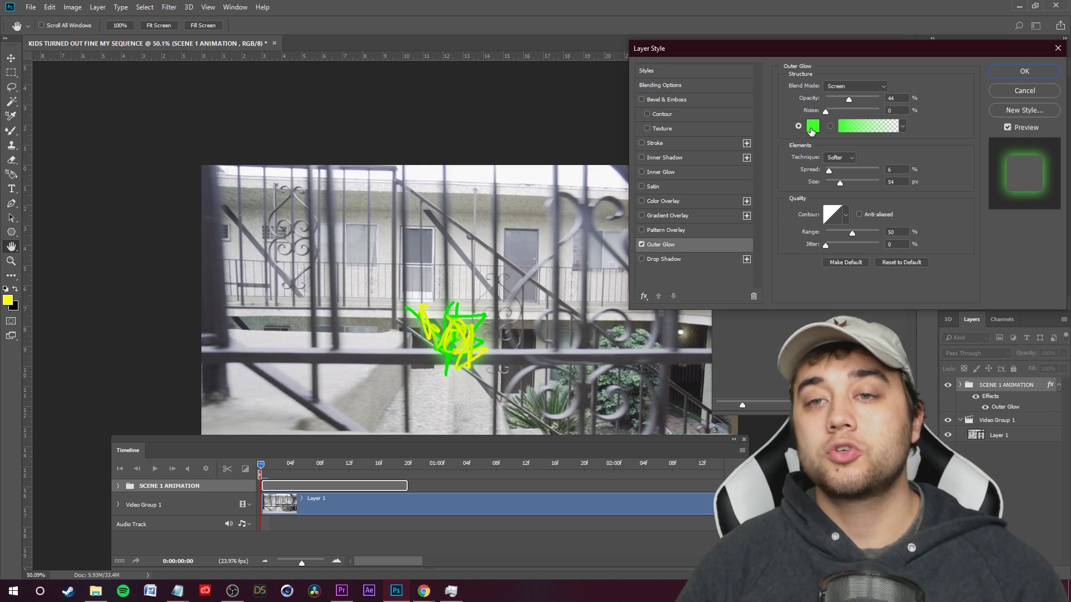
mouse_move(847, 102)
mouse_down()
mouse_move(831, 101)
mouse_move(846, 102)
mouse_up()
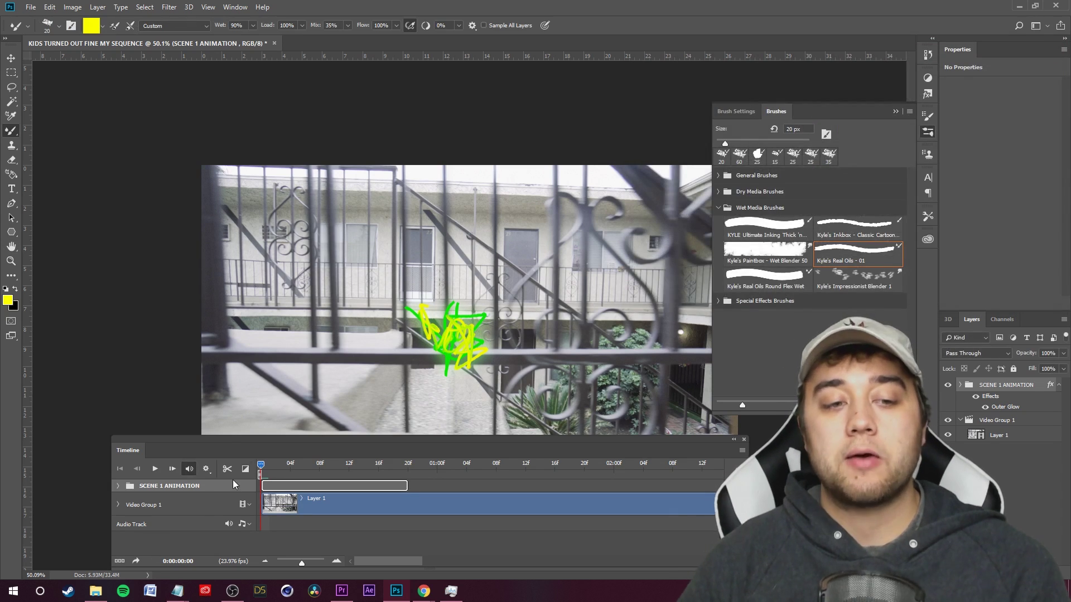
- At 0:00:00:02, duplicate the SCENE 1 ANIMATION group and lower the original group's opacity to 53%
mouse_move(260, 466)
mouse_down()
mouse_move(329, 475)
mouse_move(306, 501)
mouse_move(275, 499)
mouse_up()
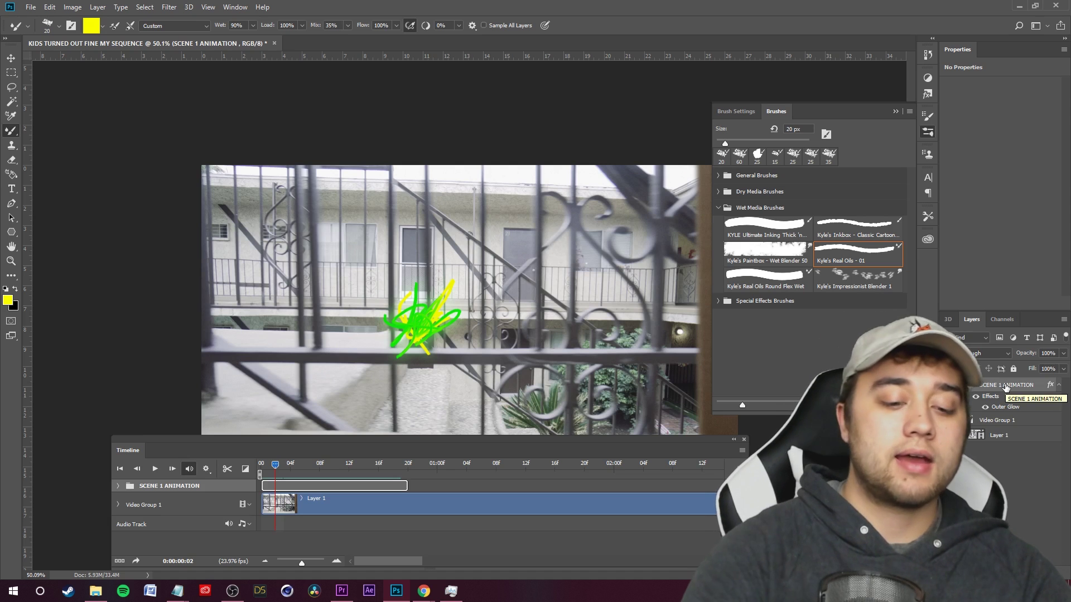
key(ctrl+j)
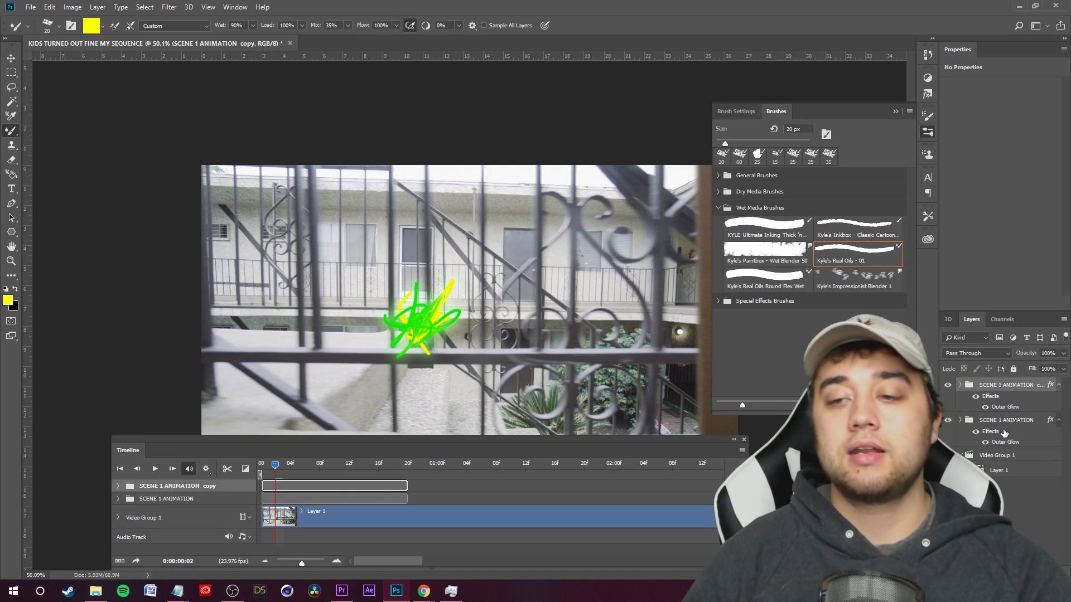
click(992, 421)
click(1064, 354)
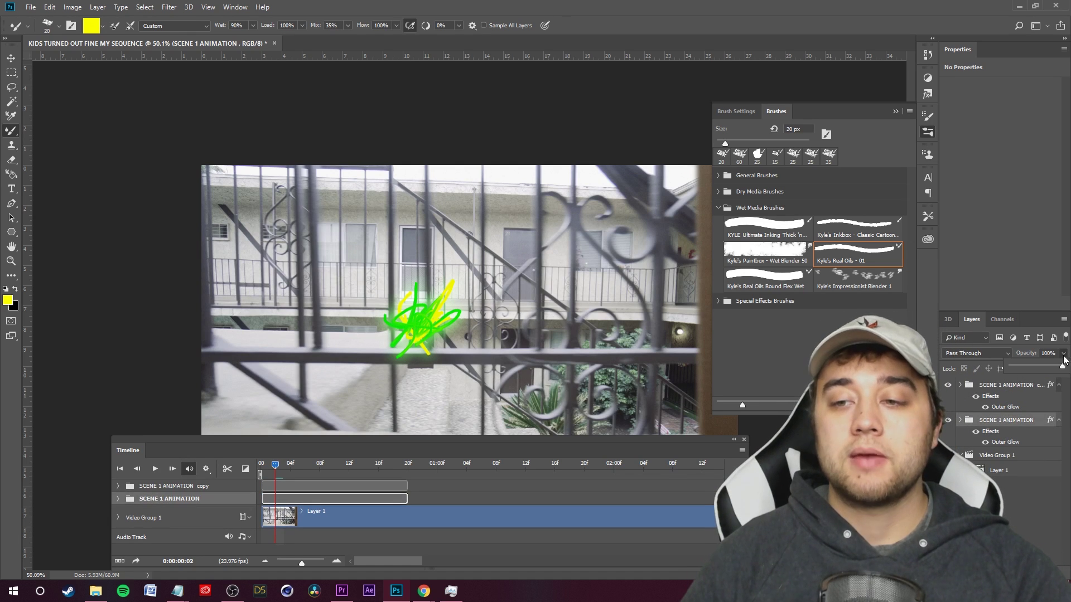
- Scale the original SCENE 1 ANIMATION group up to about 139% so its strokes spread out behind the copy
key(ctrl+t)
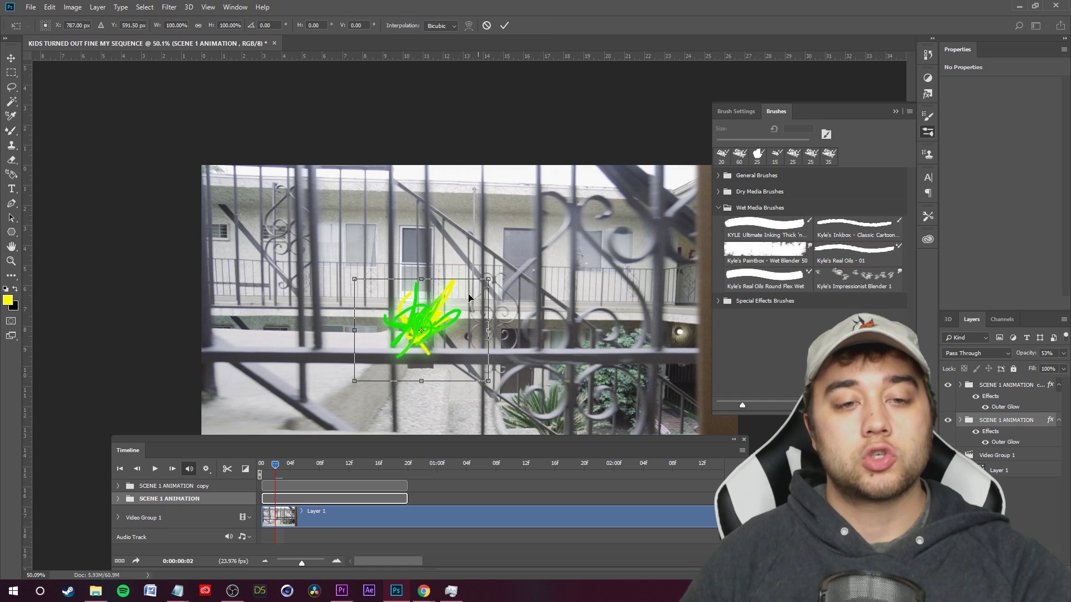
drag(488, 279, 540, 239)
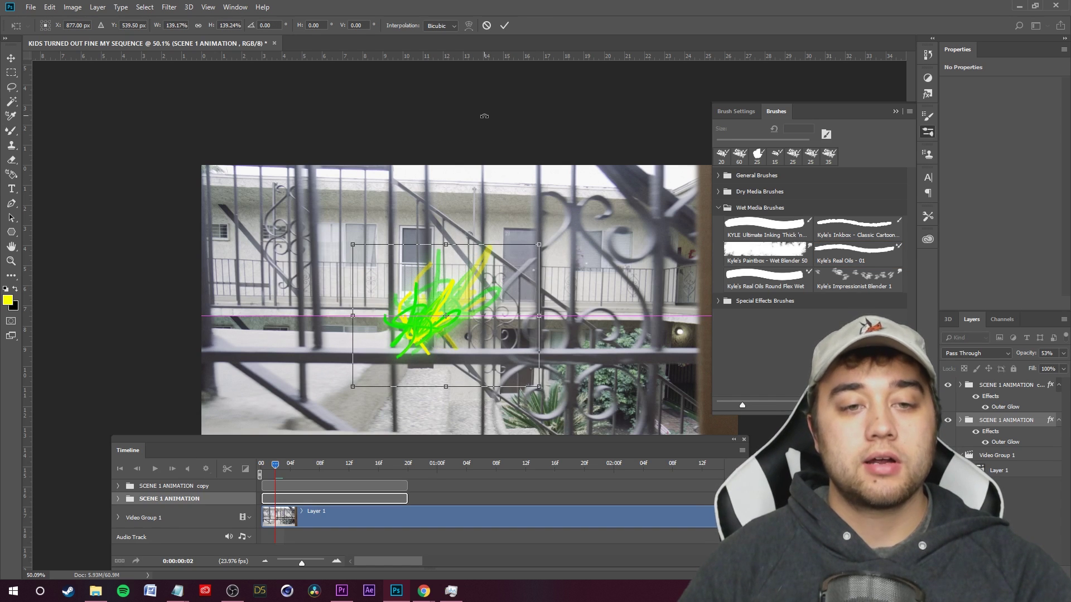
click(504, 25)
- Scrub and play the timeline to review the layered, glowing brush animation
drag(277, 464, 338, 467)
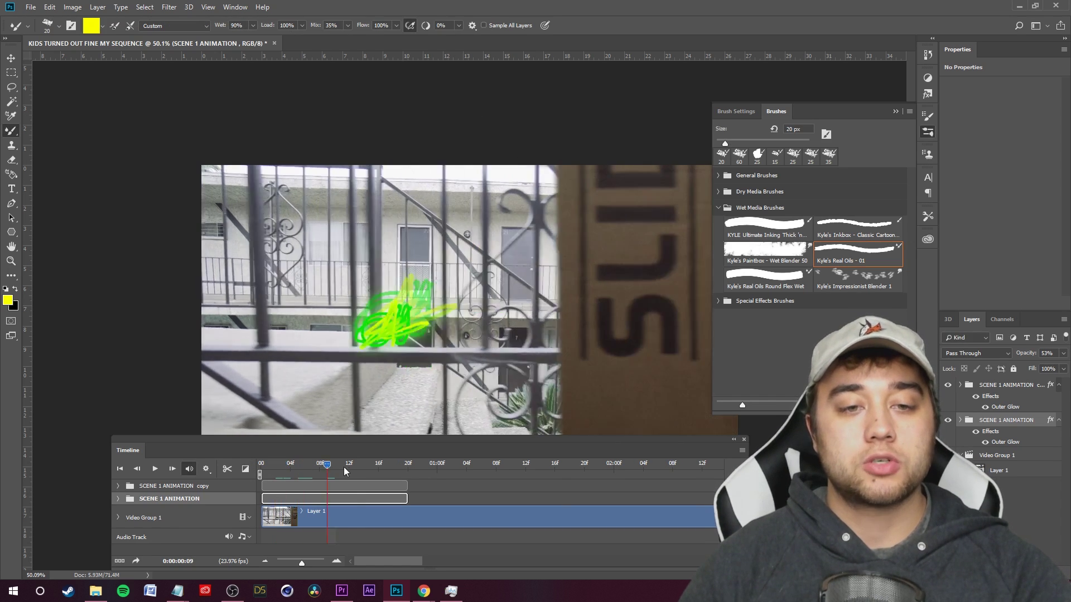
click(309, 484)
key(space)
scroll(428, 522, right, 2)
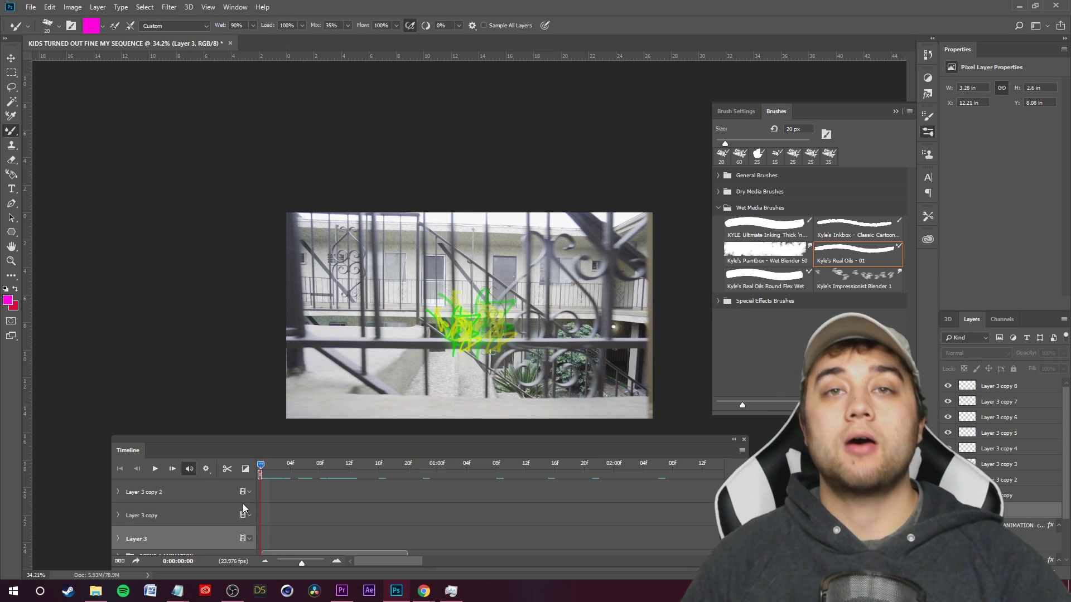
click(31, 7)
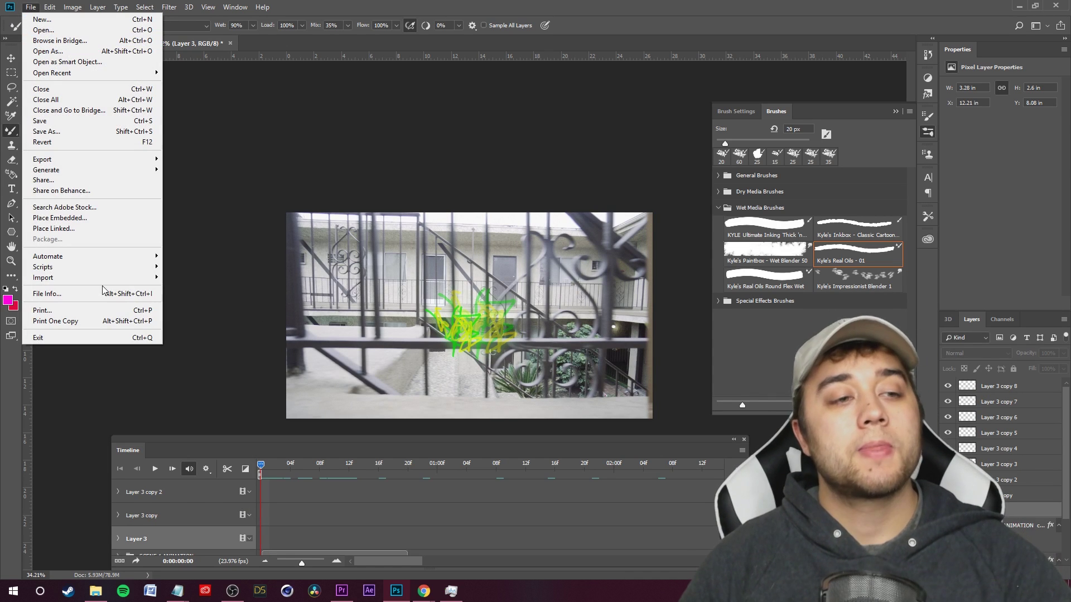
mouse_move(58, 159)
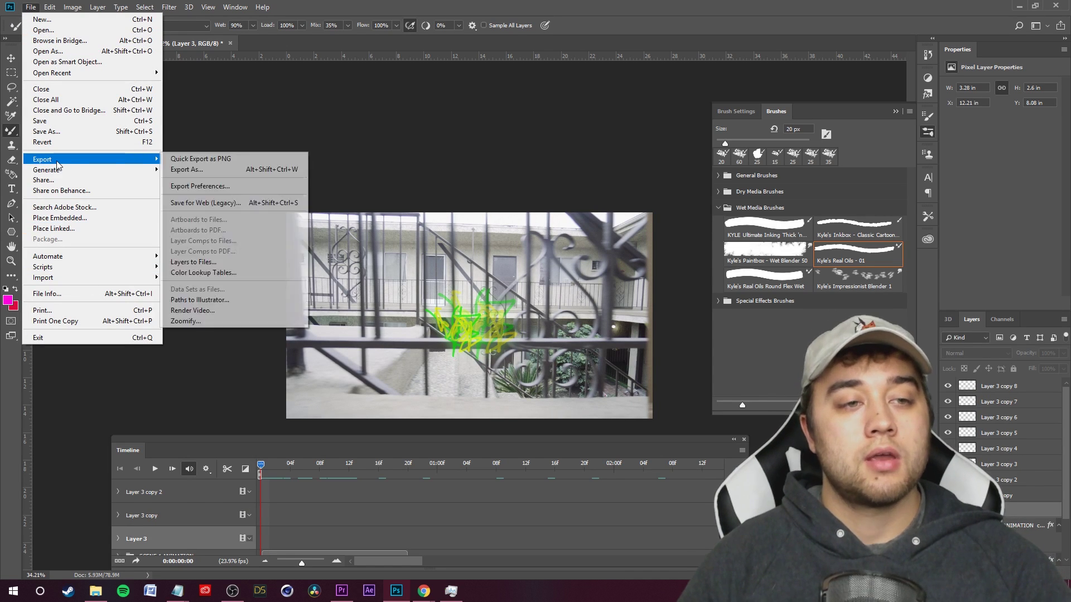
click(192, 311)
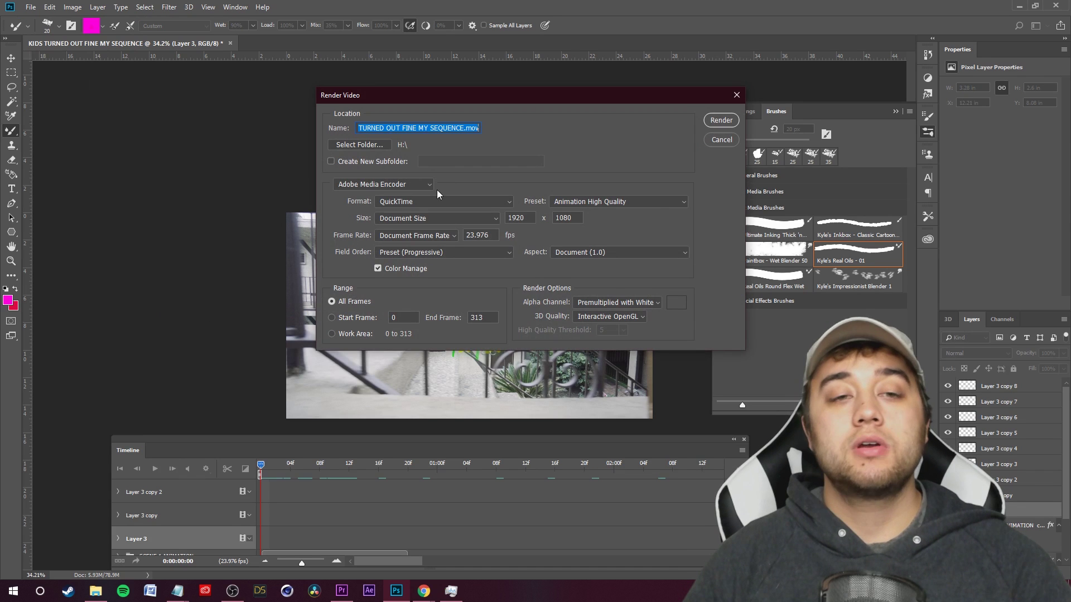
click(394, 204)
click(394, 222)
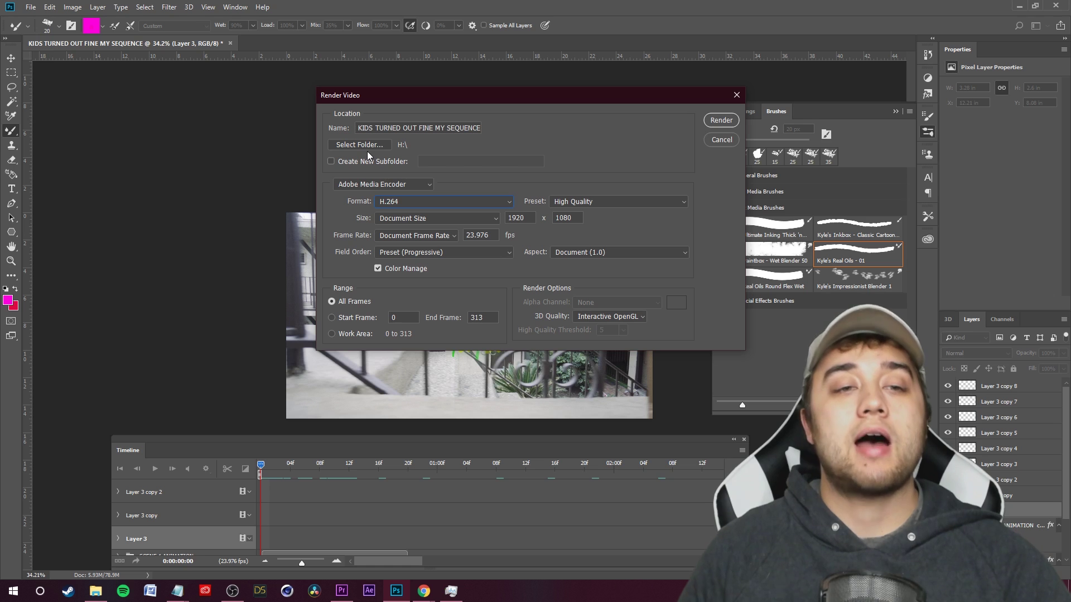
click(427, 202)
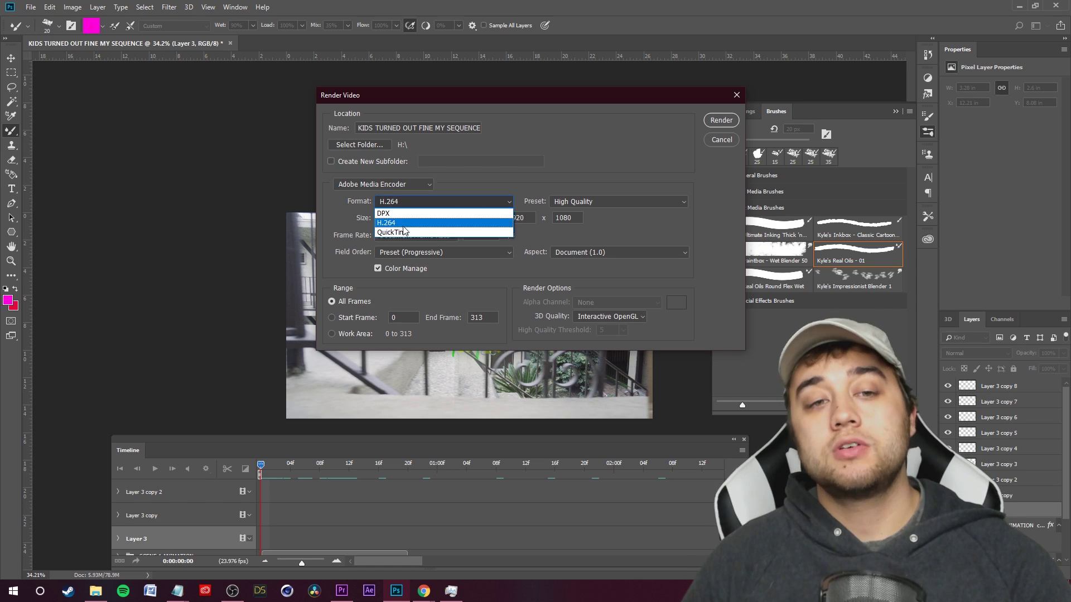
click(400, 233)
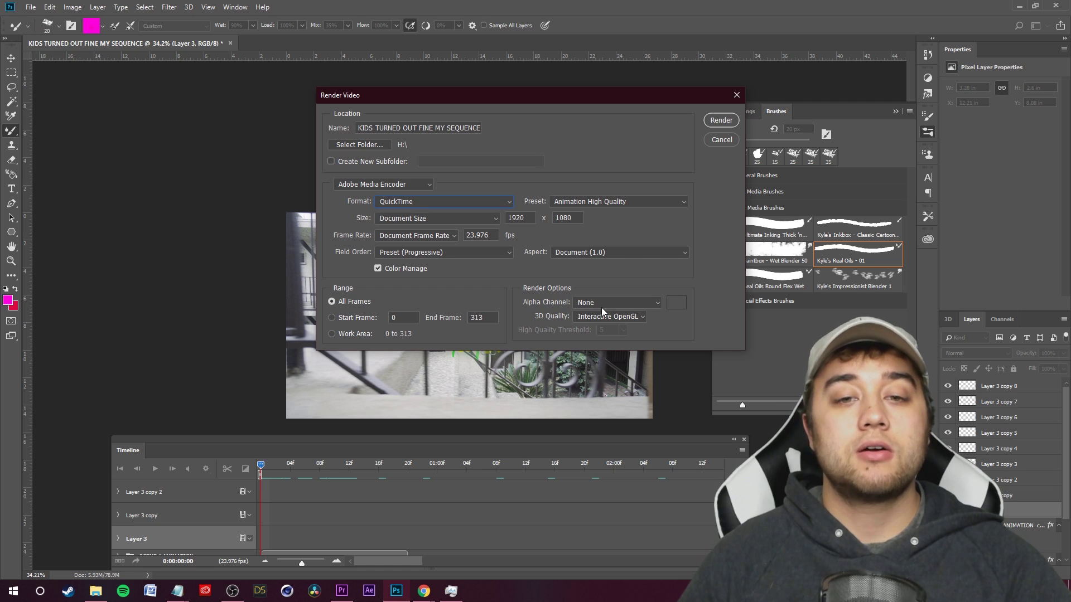
click(655, 302)
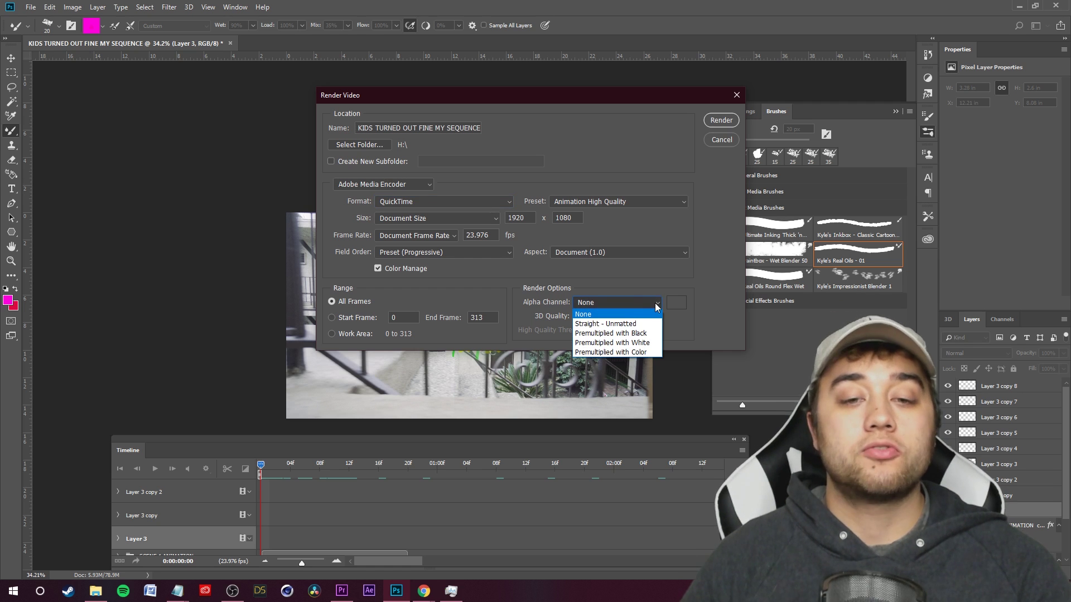
click(626, 342)
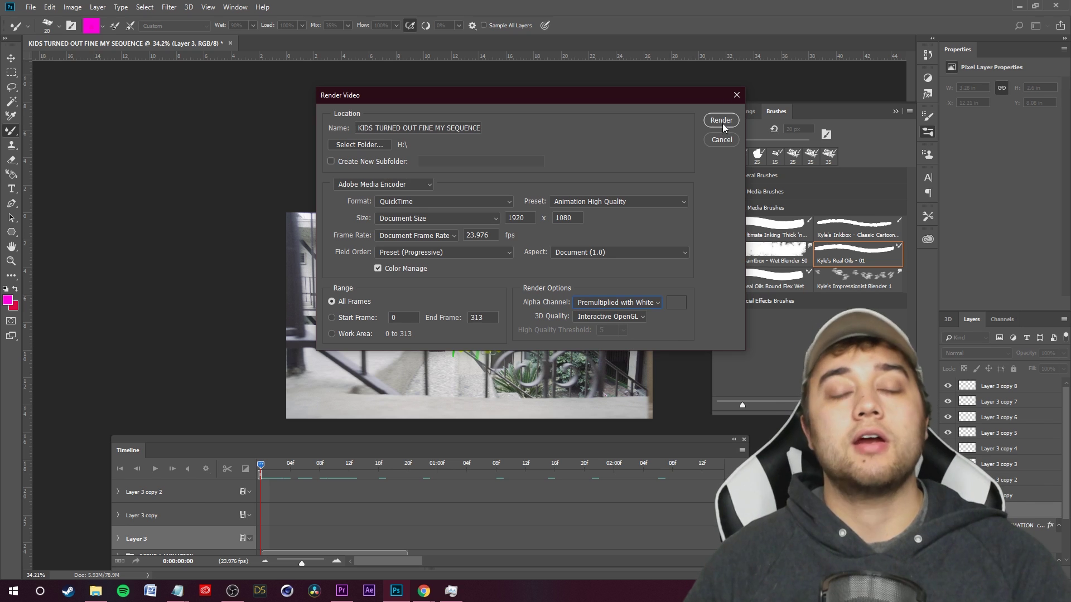
click(724, 142)
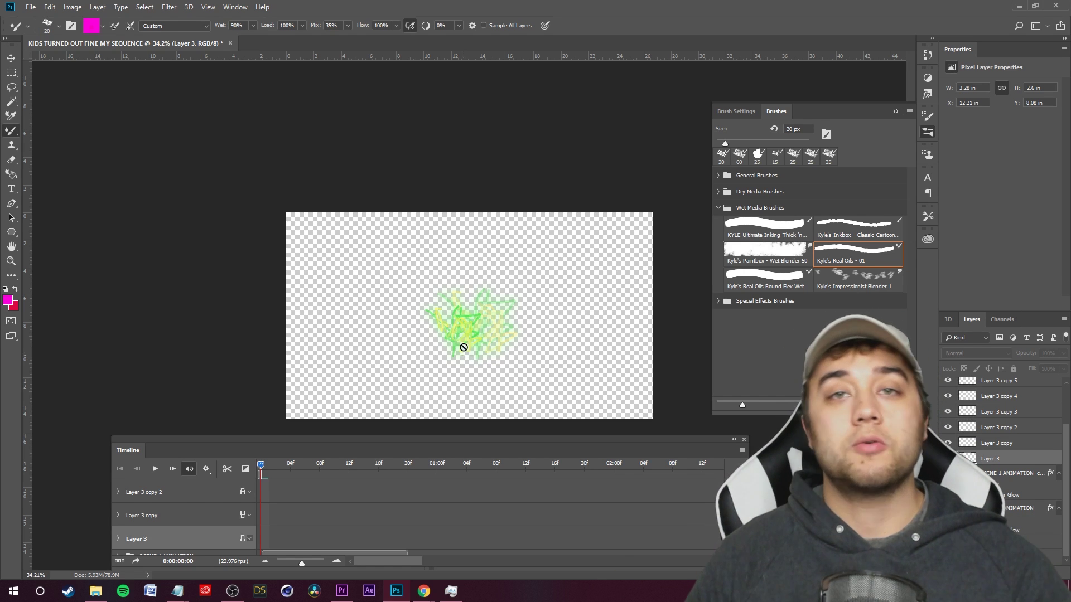
- Render the animation without its background video as QuickTime with the Animation High Quality preset and the alpha channel Premultiplied with White
click(31, 7)
mouse_move(48, 160)
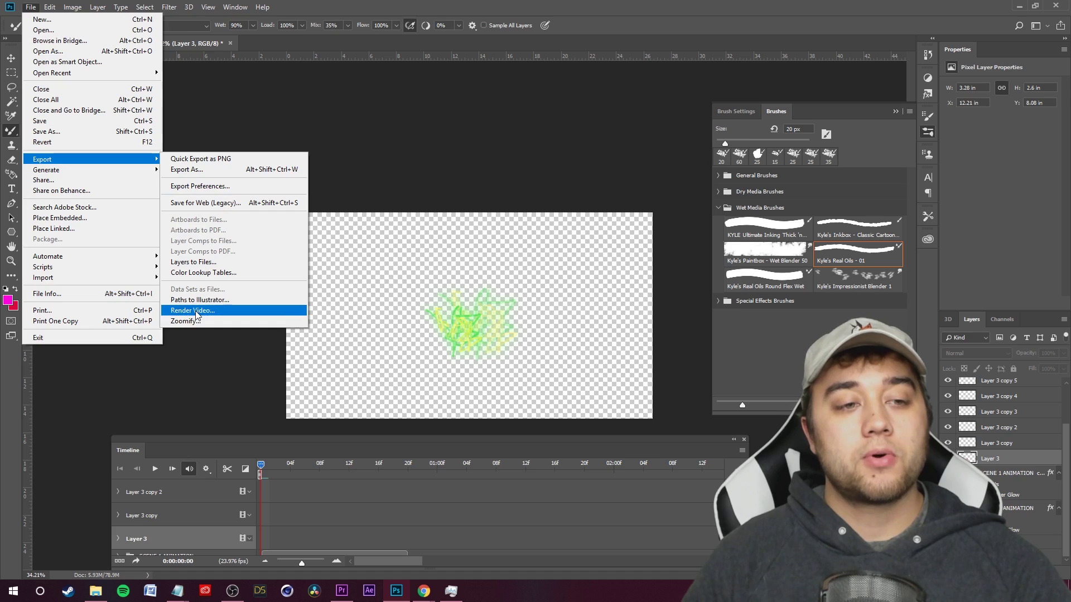
click(226, 306)
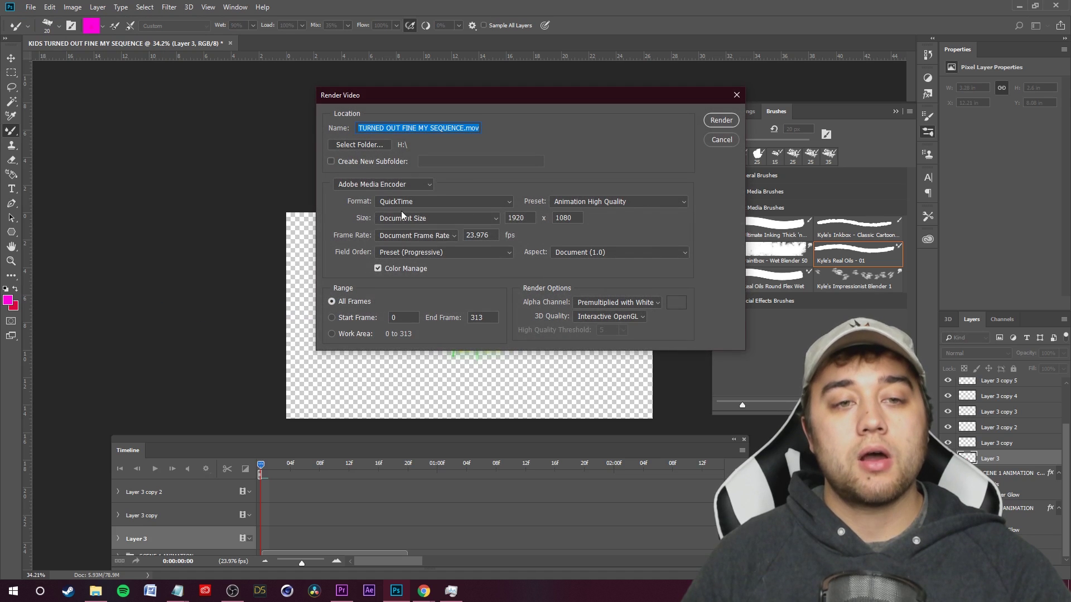
click(421, 201)
click(610, 217)
click(617, 306)
click(616, 342)
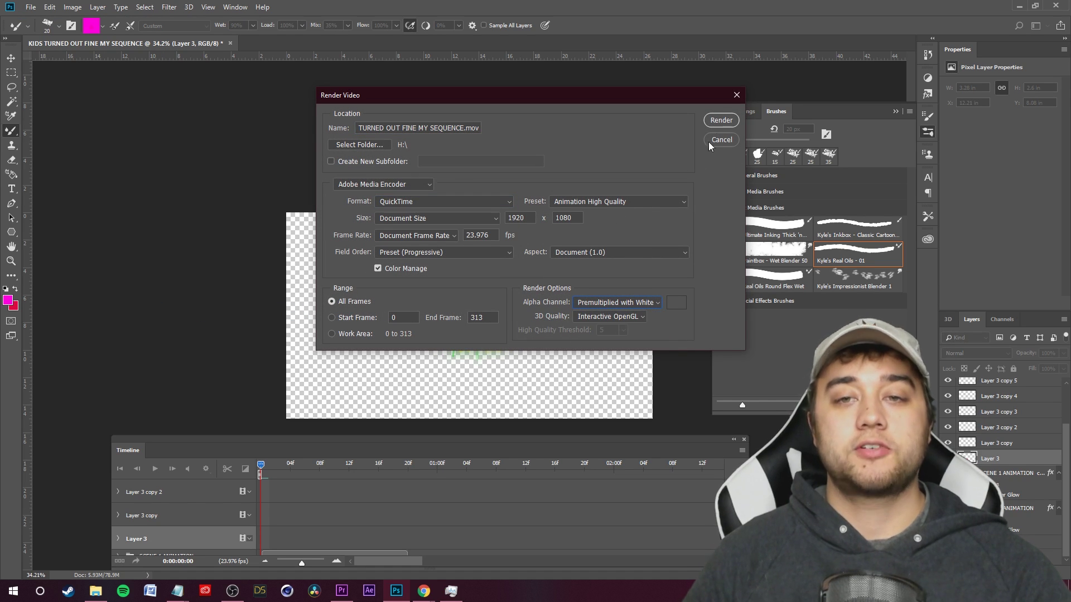
click(720, 121)
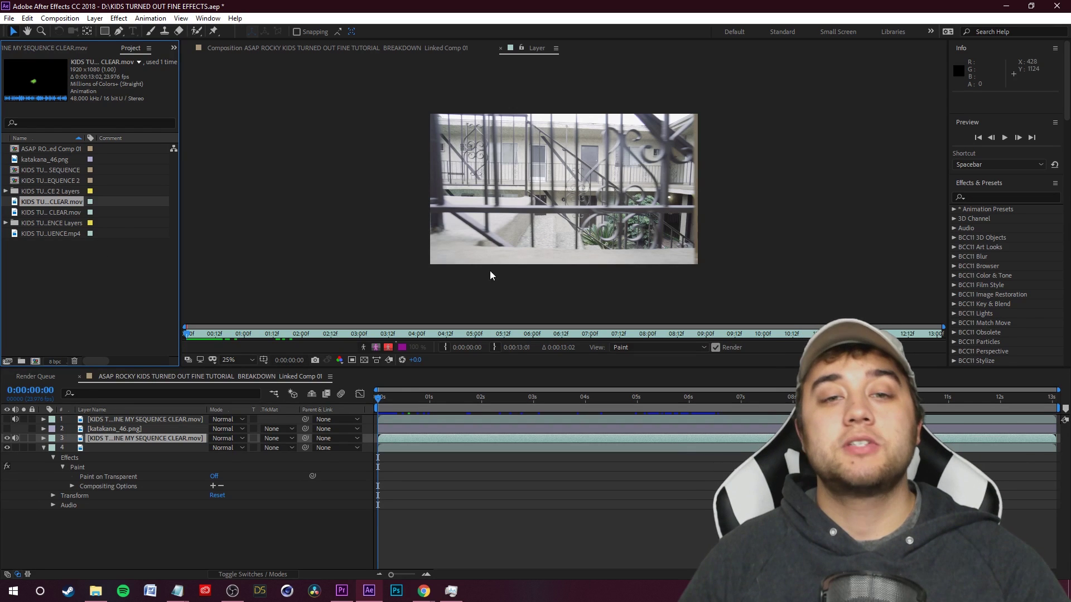
- In After Effects, add the rendered MY SEQUENCE CLEAR.mov clip as the top layer of the linked composition
mouse_move(378, 400)
mouse_down()
mouse_move(477, 400)
mouse_move(378, 399)
mouse_up()
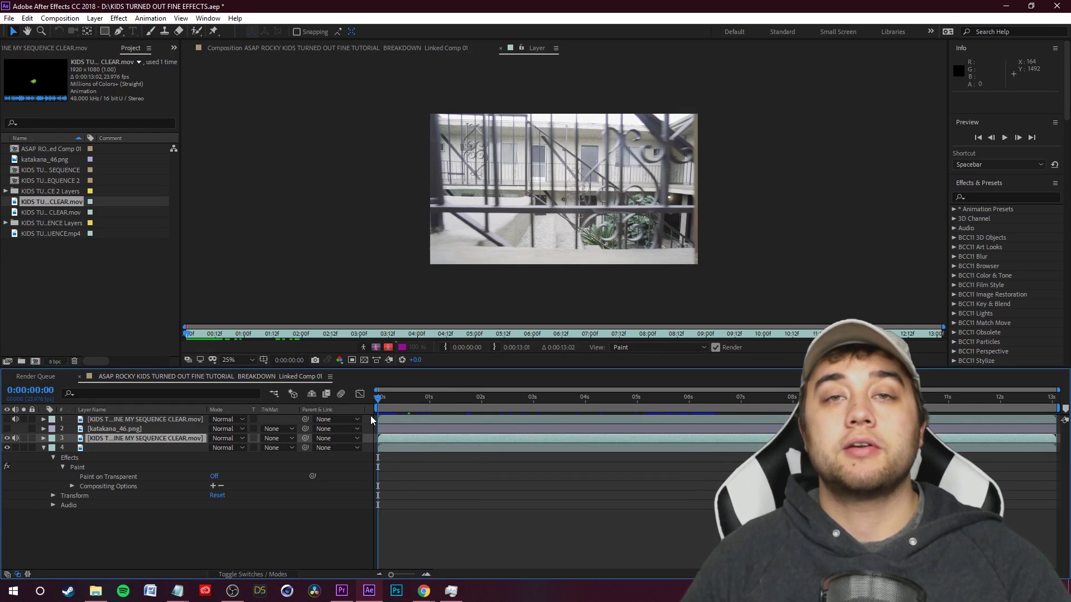
drag(40, 205, 122, 423)
drag(68, 218, 95, 425)
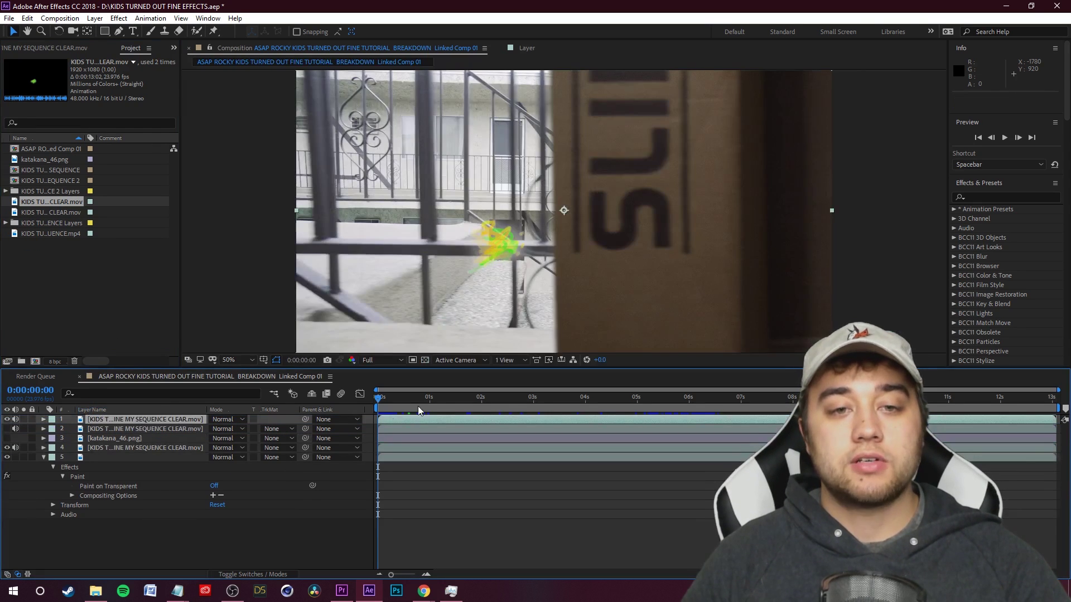
- Play and scrub the first frames of the composition to check the brush animation over the footage
click(382, 399)
key(space)
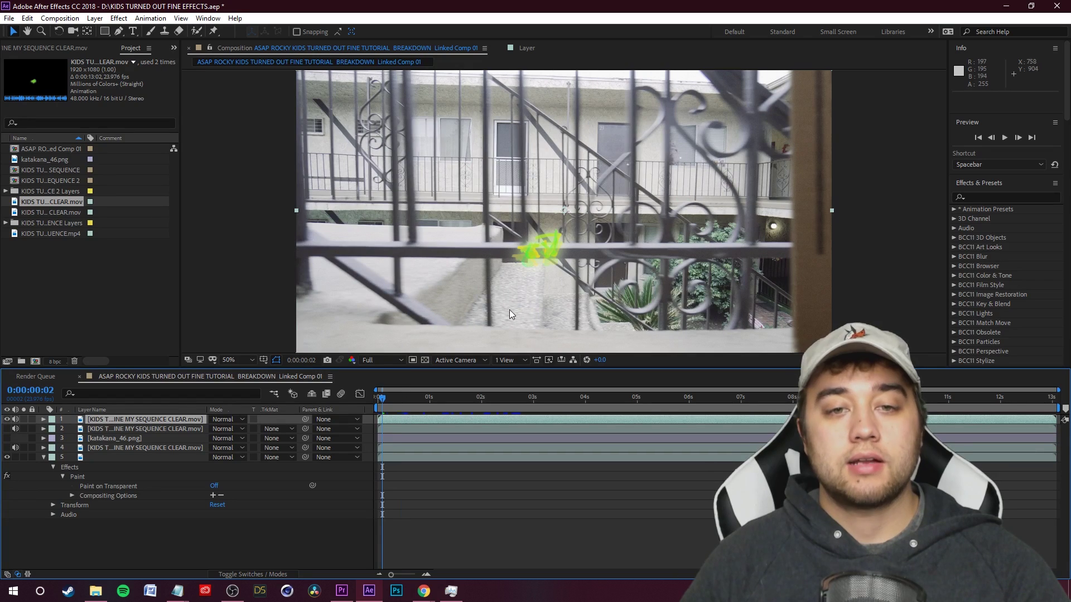
mouse_move(382, 399)
mouse_down()
mouse_move(408, 408)
mouse_move(386, 406)
mouse_up()
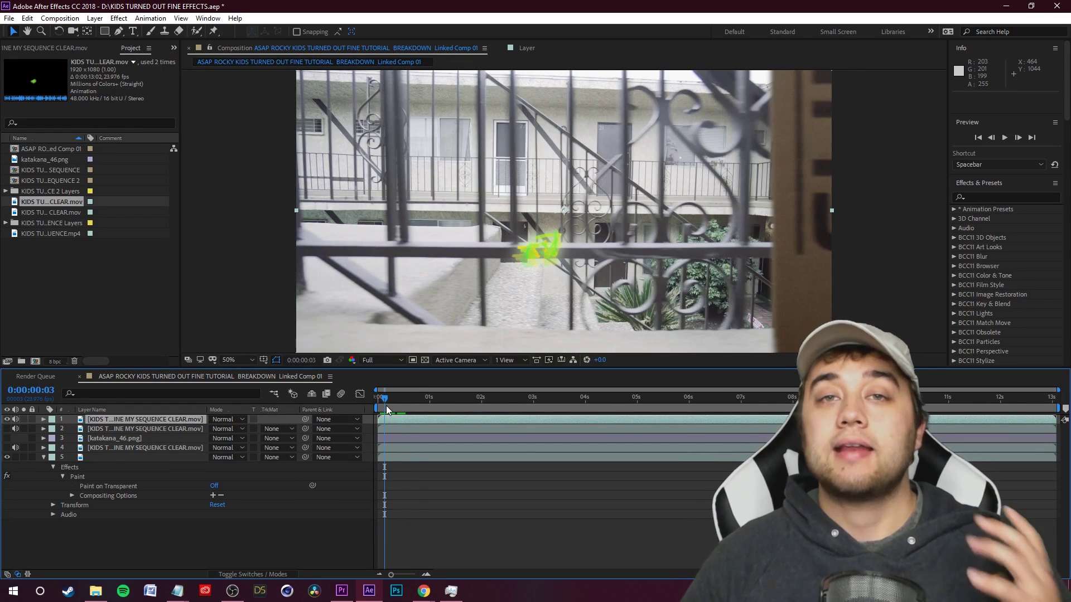